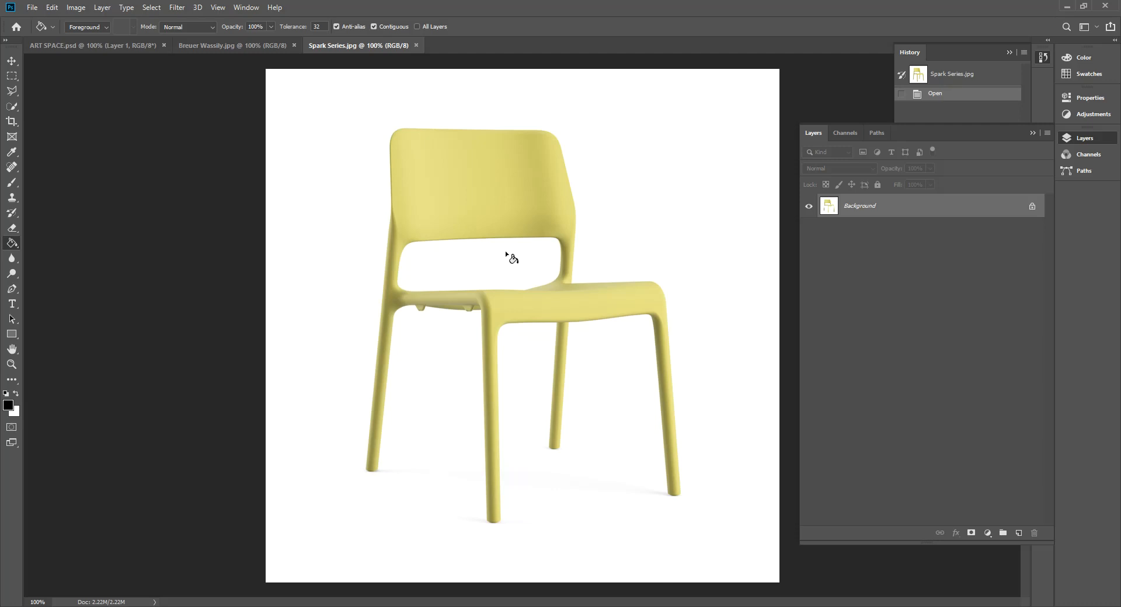
# Step: Try the Gradient Tool in place of the Paint Bucket Tool, restore the Paint Bucket Tool, and activate the Move tool
pyautogui.press('v')
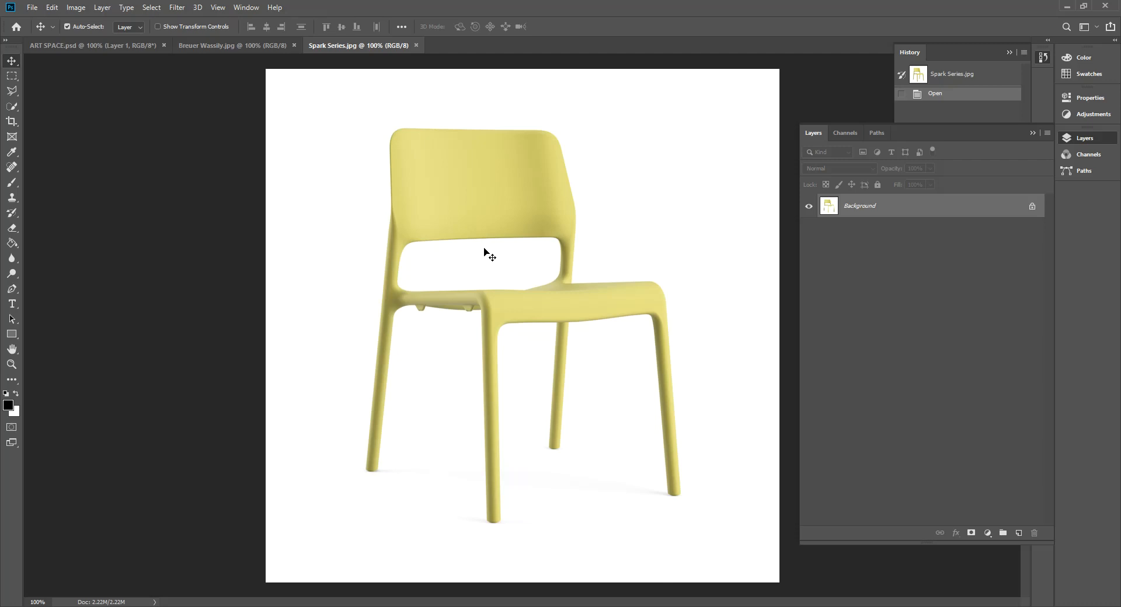
pyautogui.press('g')
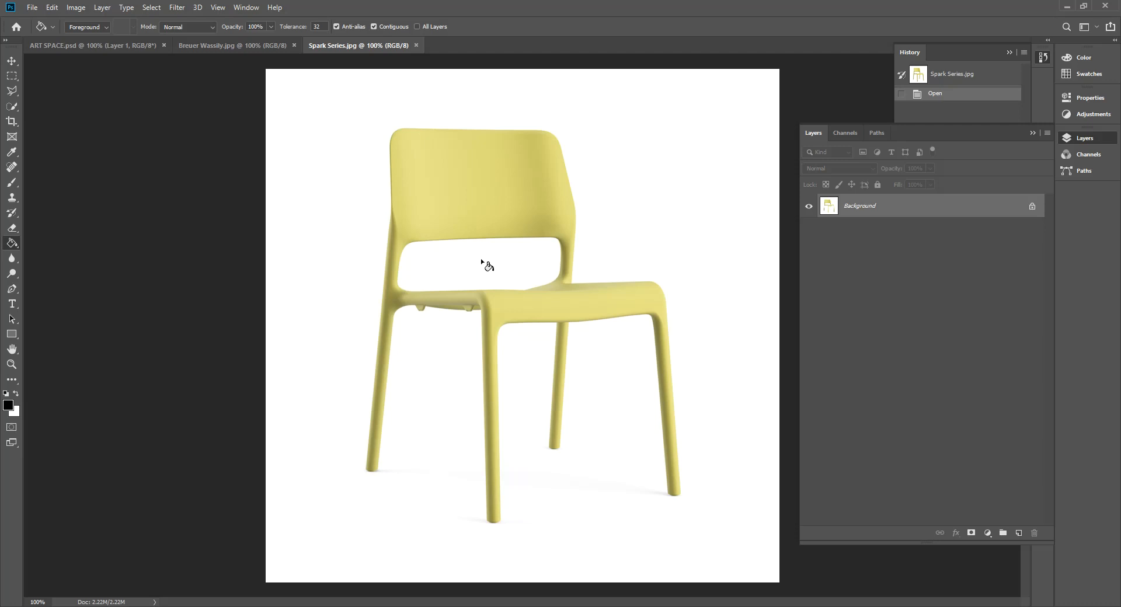
pyautogui.rightClick(11, 243)
pyautogui.click(38, 243)
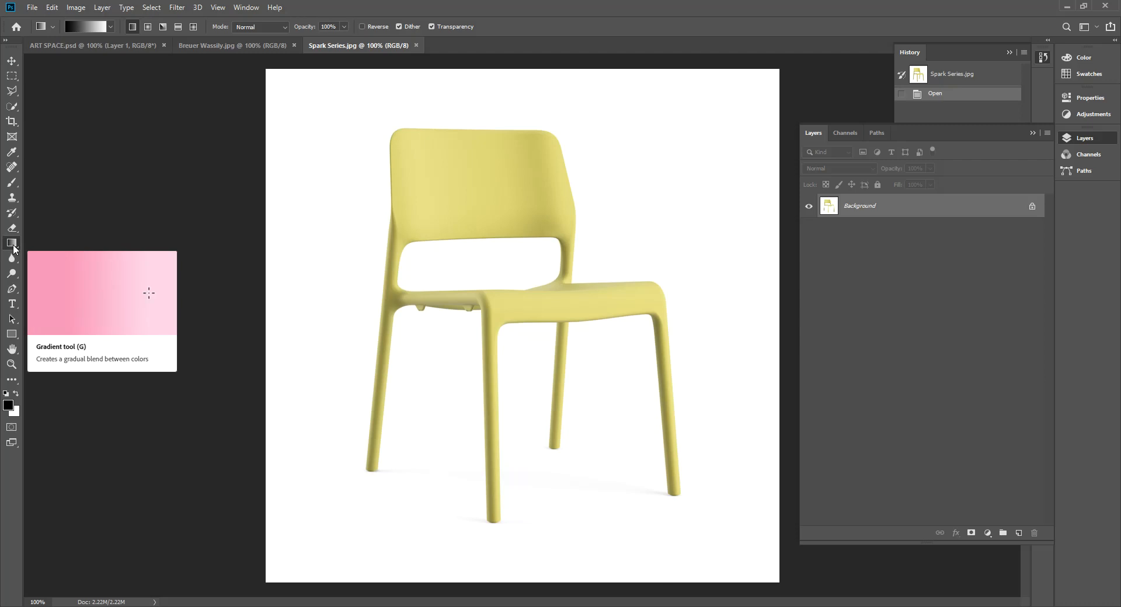
pyautogui.rightClick(13, 247)
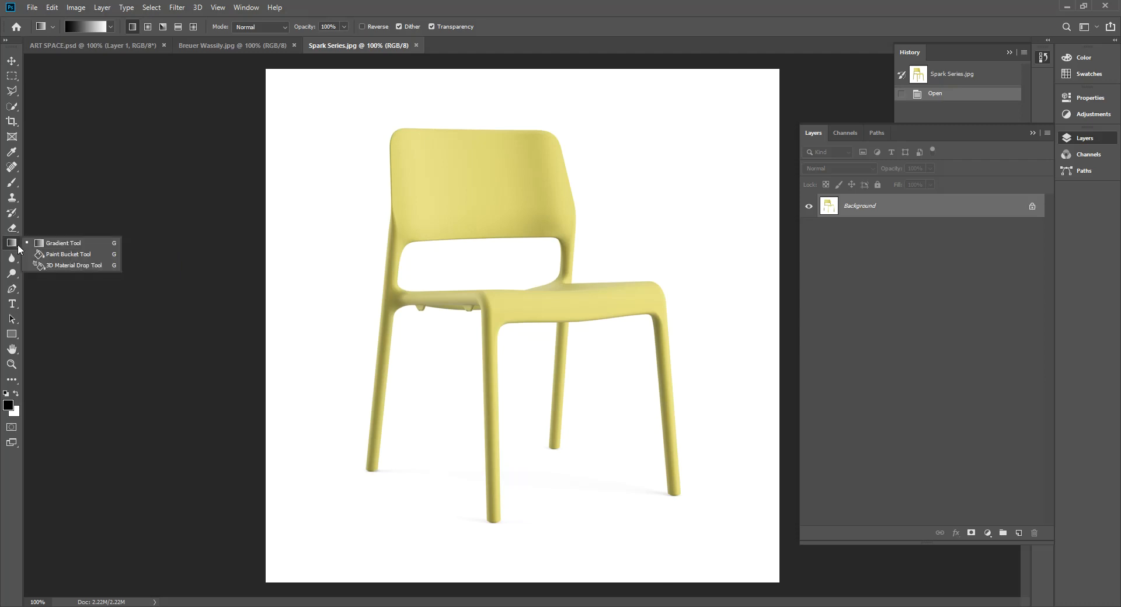
pyautogui.click(64, 255)
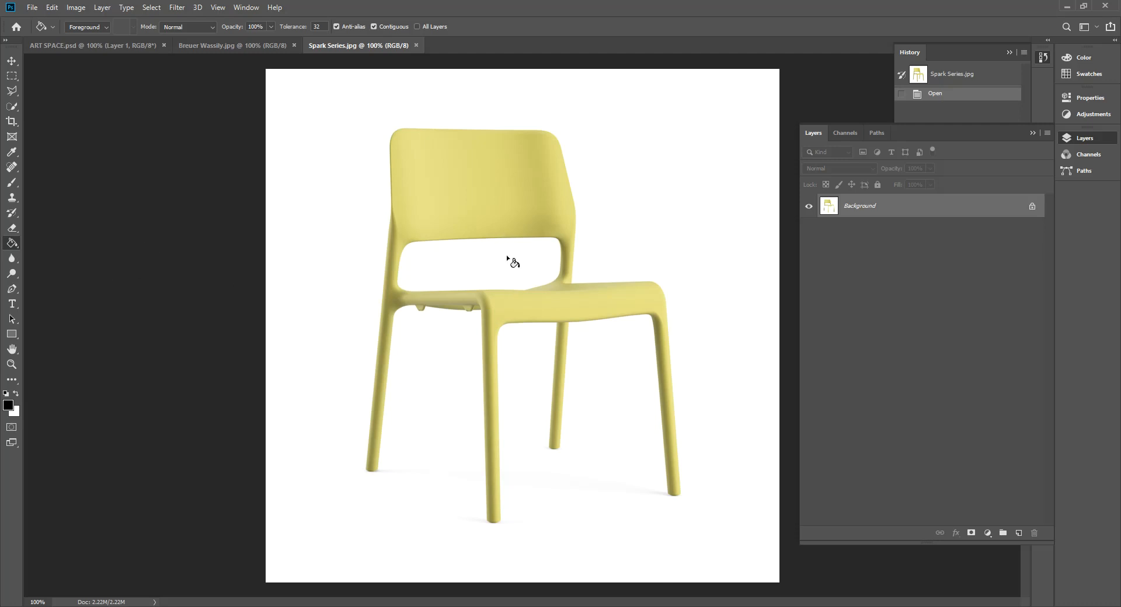
pyautogui.press('v')
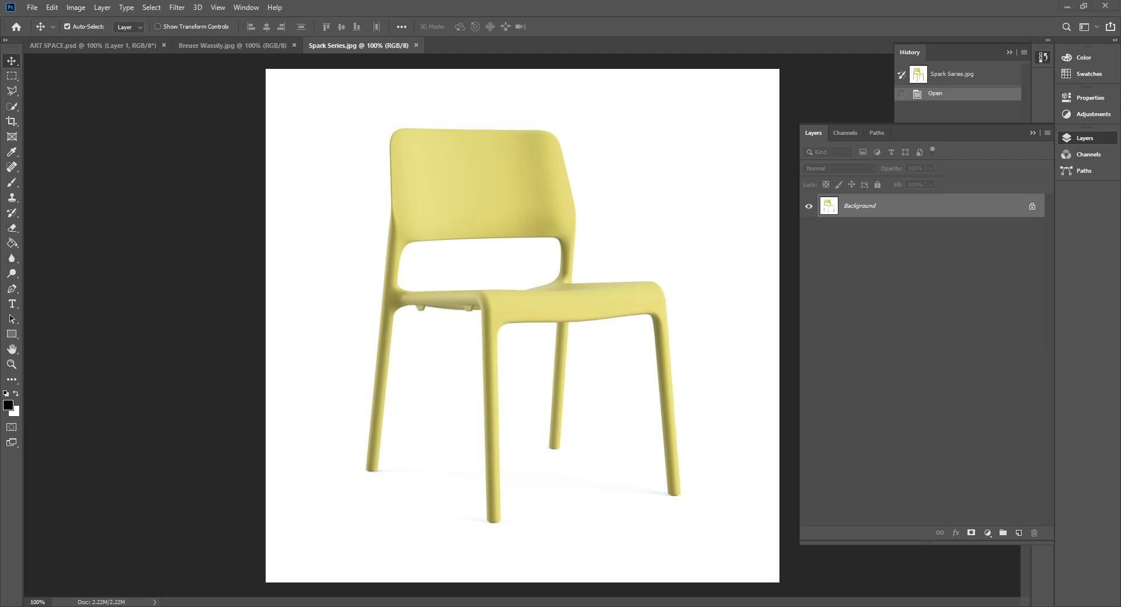
# Step: Switch to the browser, examine the rubric of the 02 Artspace Sky - Masking Exercise, especially the five-point criteria, and return to Photoshop
pyautogui.moveTo(0, 123); pyautogui.dragTo(363, 1)
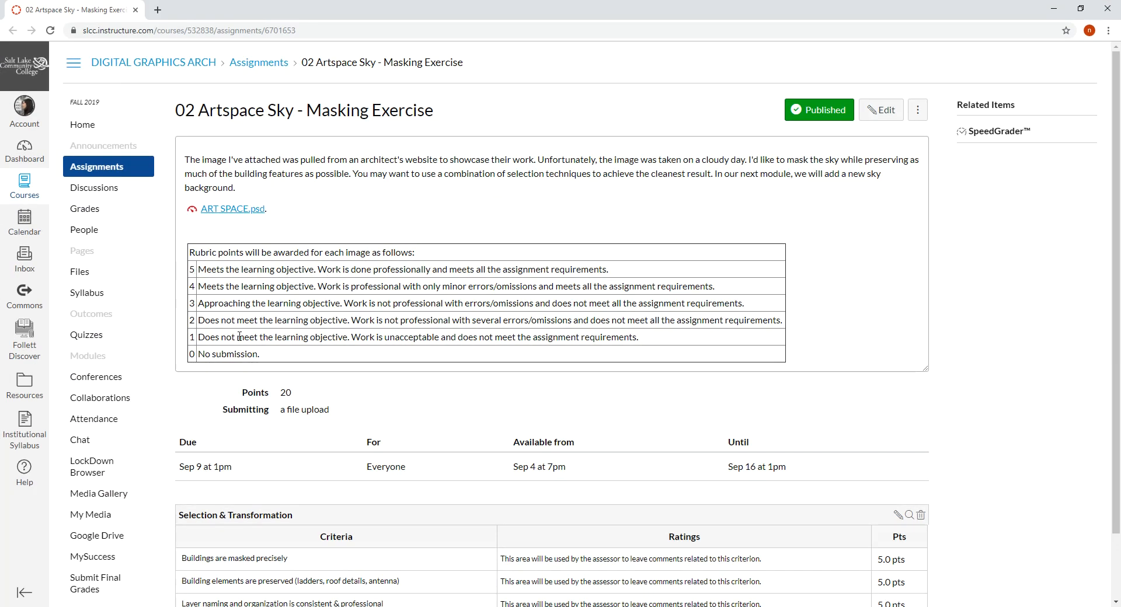
pyautogui.scroll(-1, 769, 440)
pyautogui.moveTo(902, 485); pyautogui.dragTo(878, 485)
pyautogui.moveTo(289, 484); pyautogui.dragTo(182, 485)
pyautogui.click(241, 192)
pyautogui.moveTo(199, 195); pyautogui.dragTo(312, 191)
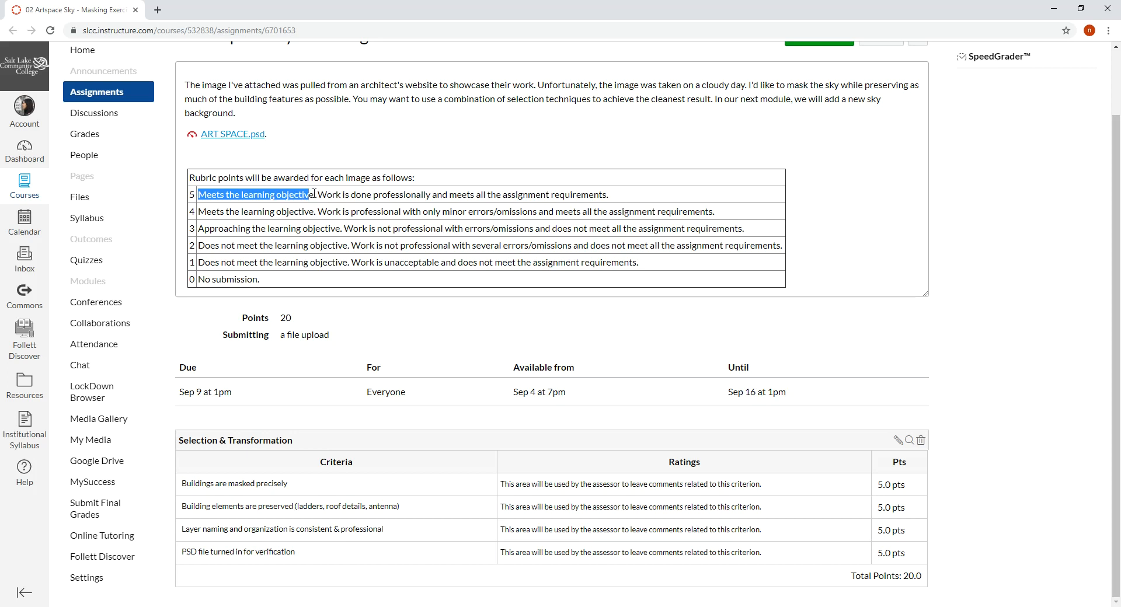
pyautogui.click(315, 195)
pyautogui.moveTo(315, 195); pyautogui.dragTo(628, 227)
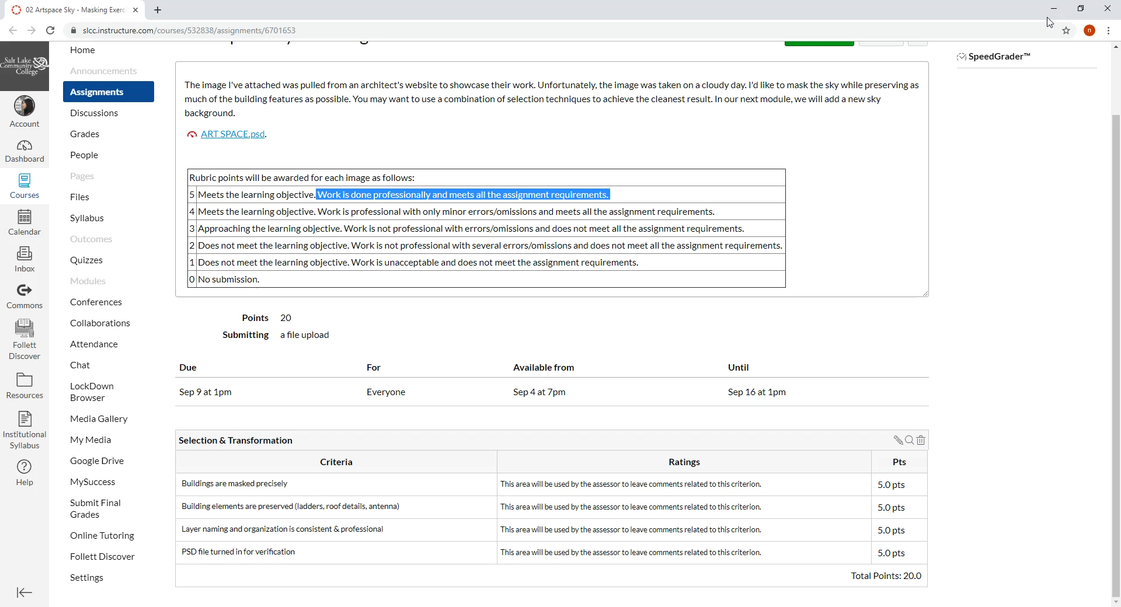
pyautogui.click(1047, 13)
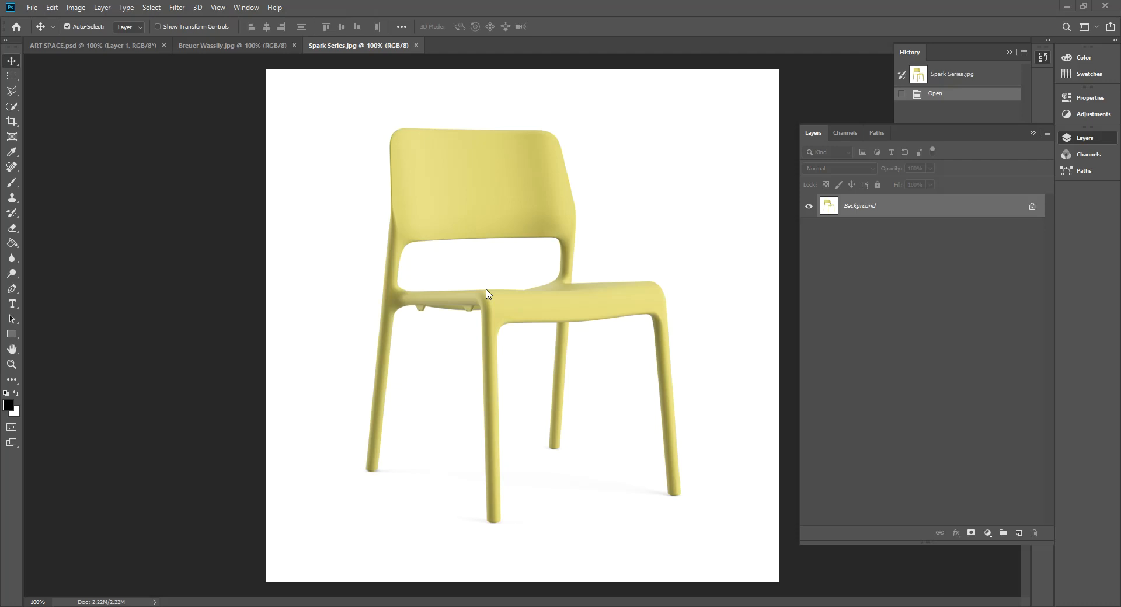
pyautogui.scroll(3, 511, 238)
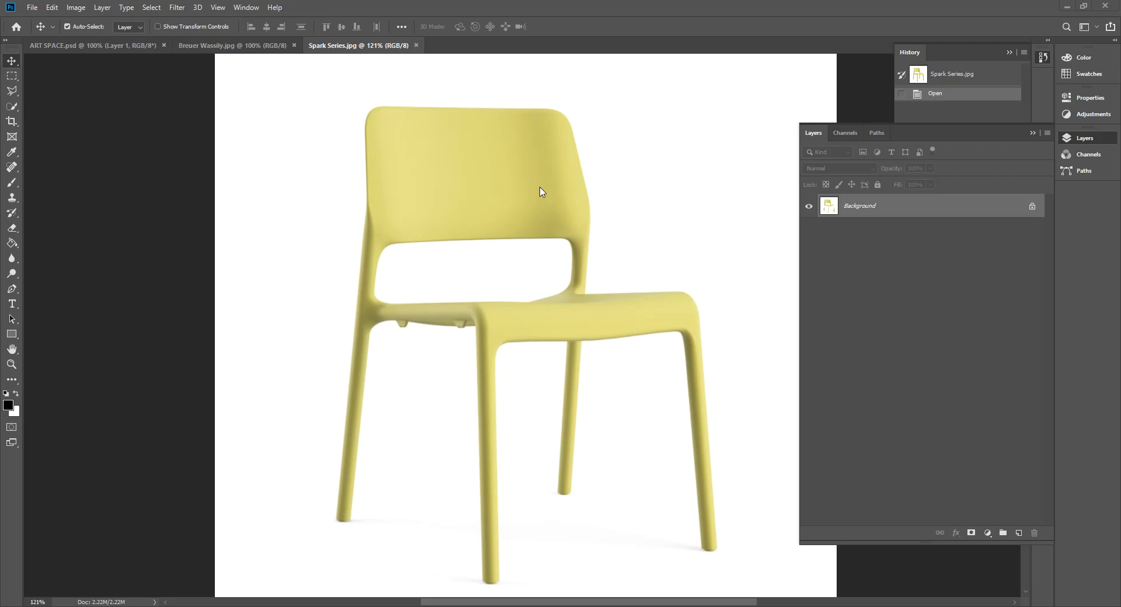
pyautogui.scroll(-2, 528, 200)
pyautogui.scroll(5, 529, 201)
pyautogui.scroll(-2, 530, 201)
pyautogui.scroll(3, 530, 201)
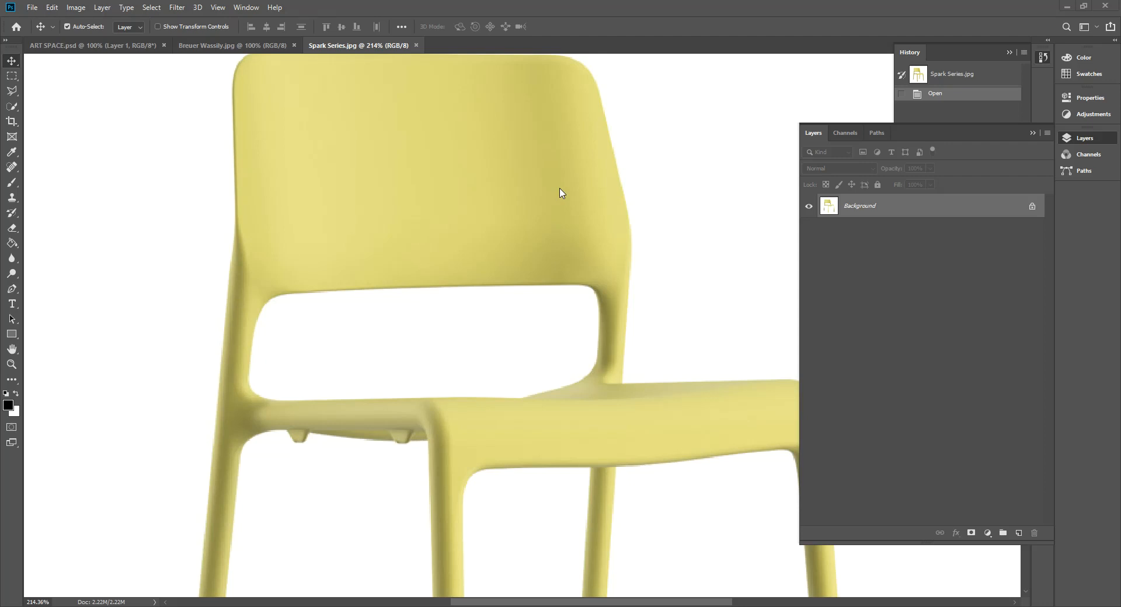
pyautogui.hotkey('ctrl', '0')
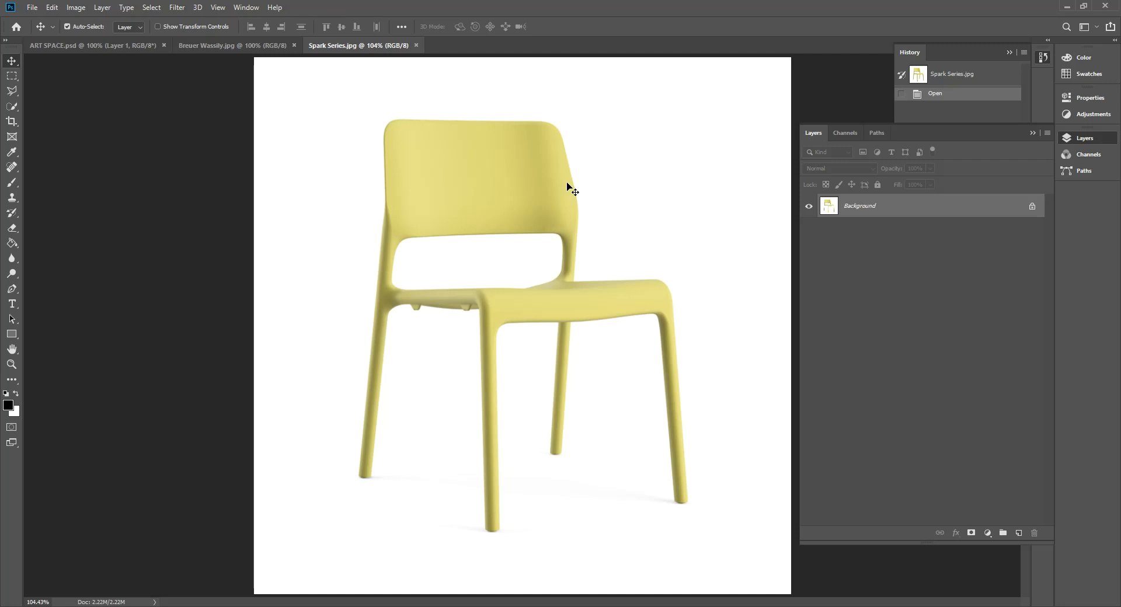
# Step: Select the chair's backrest and the front part of its seat with the Quick Selection tool
pyautogui.scroll(3, 544, 183)
pyautogui.scroll(2, 511, 169)
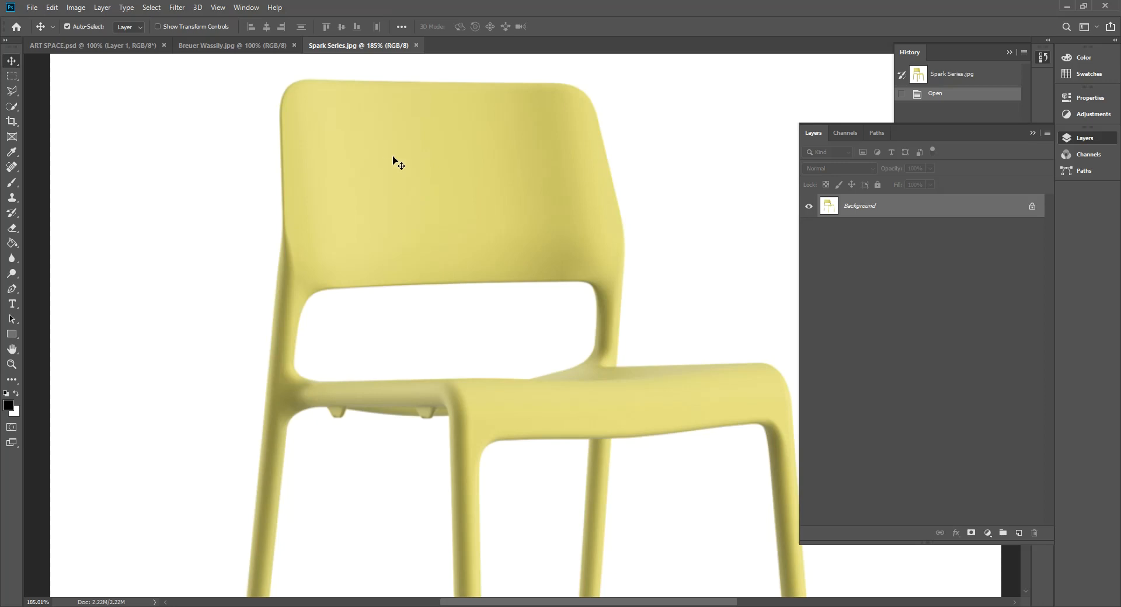
pyautogui.press('w')
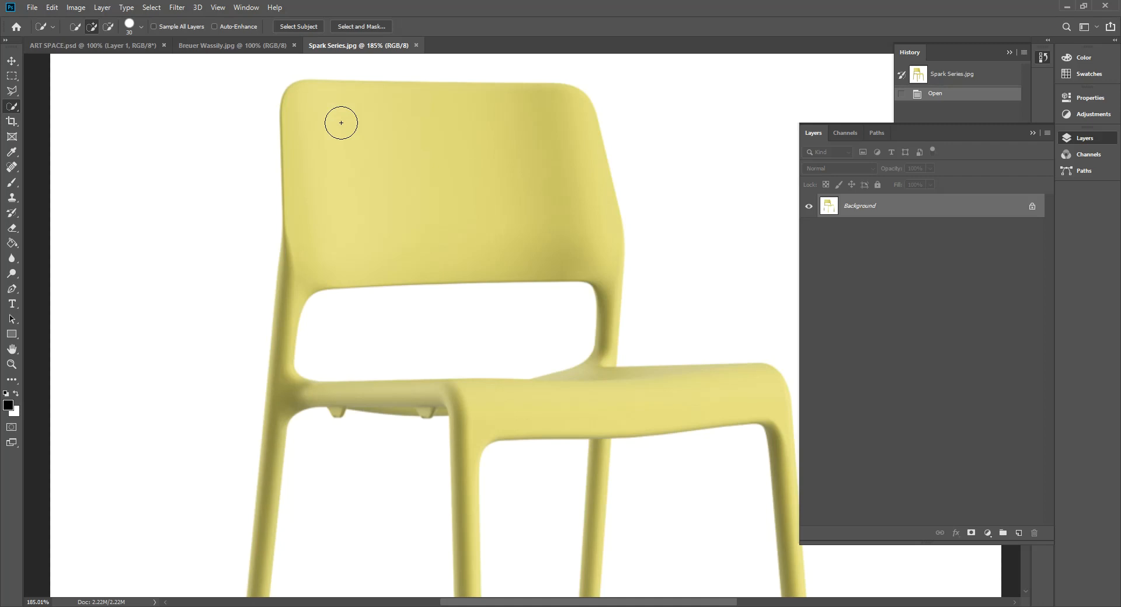
pyautogui.click(318, 104)
pyautogui.moveTo(318, 104)
pyautogui.mouseDown()
pyautogui.moveTo(312, 142)
pyautogui.moveTo(363, 130)
pyautogui.moveTo(384, 195)
pyautogui.mouseUp()
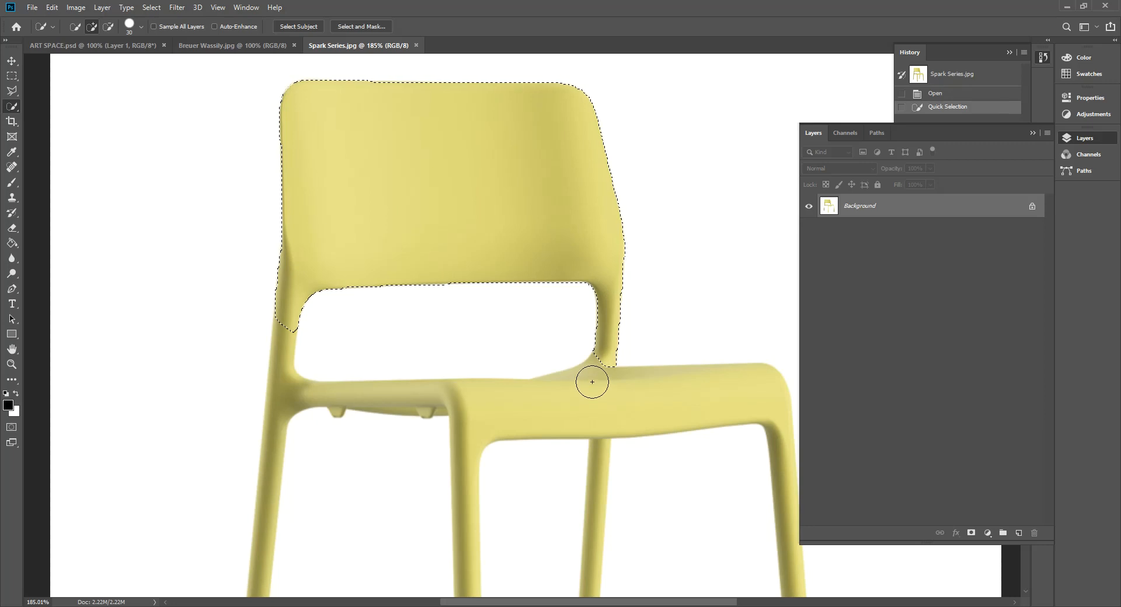
pyautogui.moveTo(579, 380); pyautogui.dragTo(572, 388)
pyautogui.scroll(-5, 571, 389)
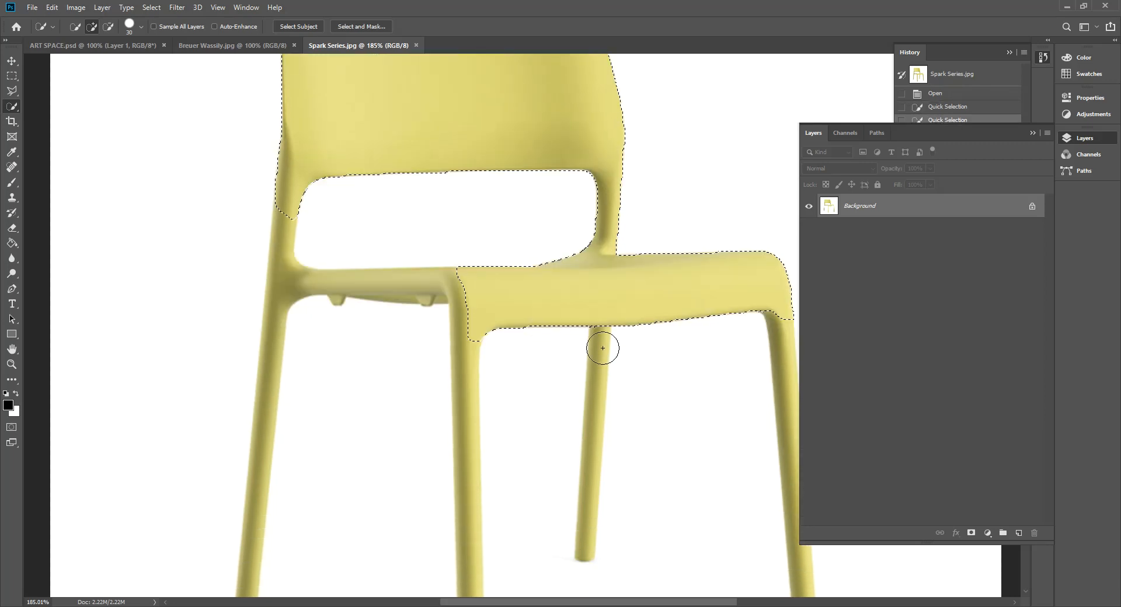
# Step: Try to add the top of the rear leg below the seat to the selection, and undo that stroke
pyautogui.moveTo(602, 351); pyautogui.dragTo(598, 362)
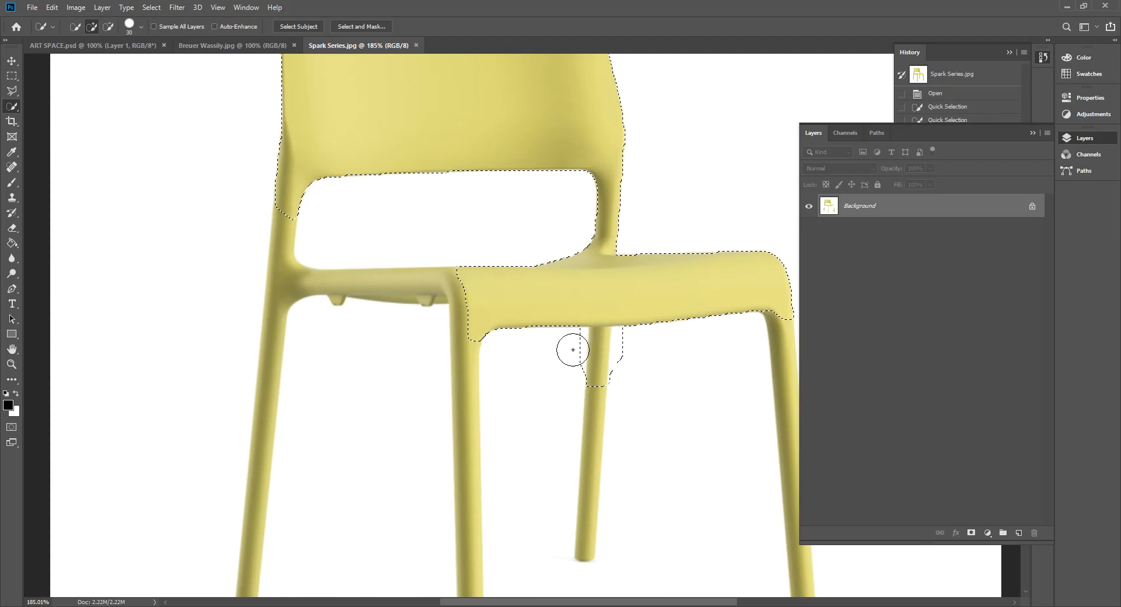
pyautogui.scroll(2, 573, 349)
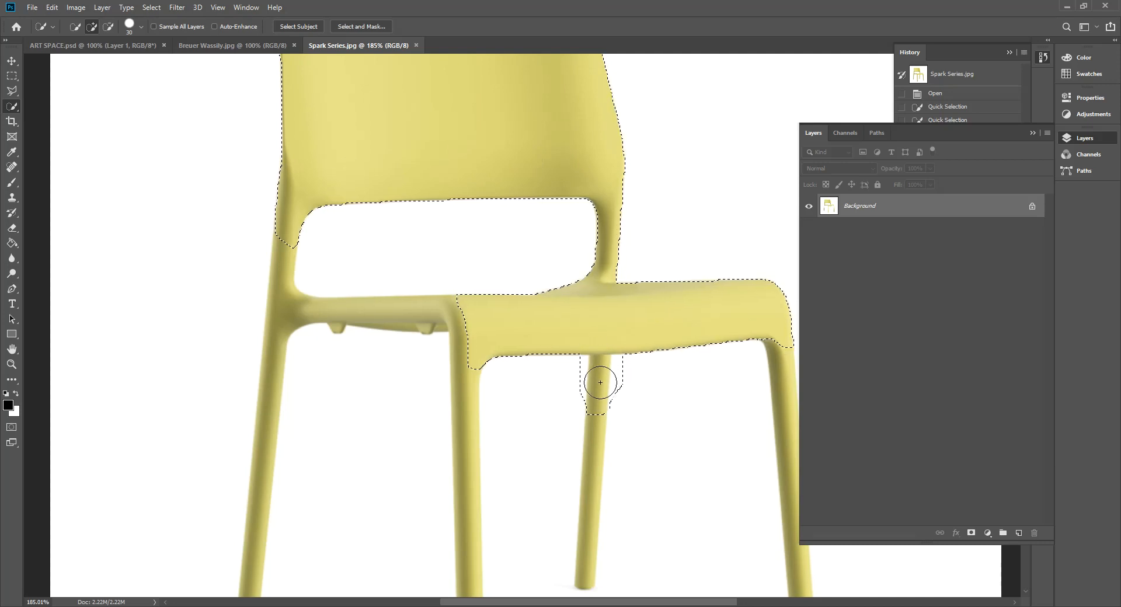
pyautogui.hotkey('ctrl', 'z')
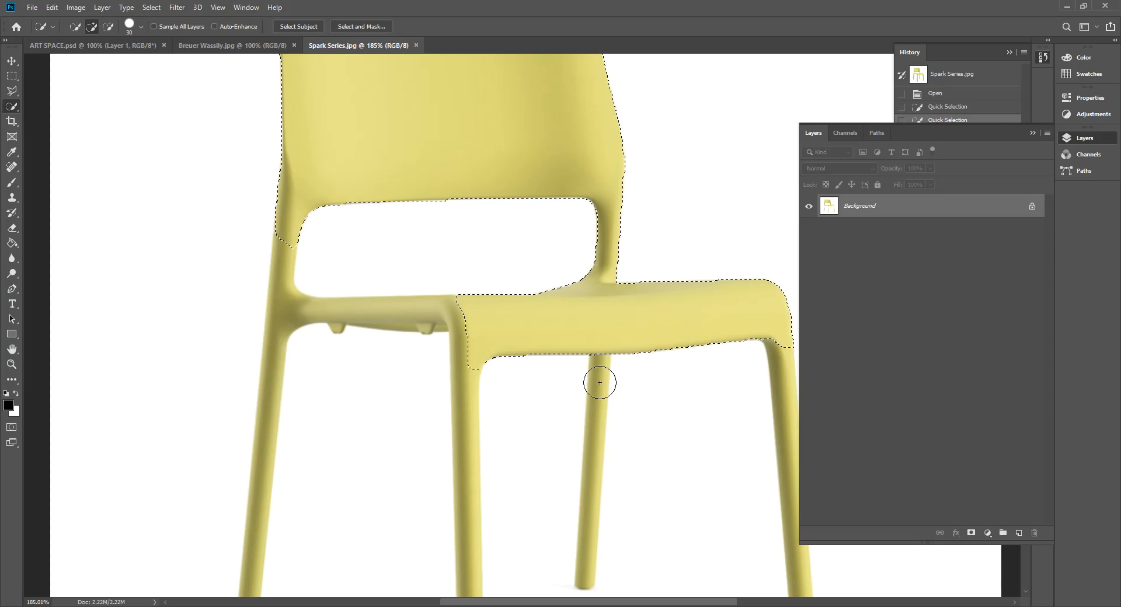
# Step: Add the rear post, the seat's side rail and the upper front leg to the selection, undoing strokes that spill into the background
pyautogui.click(285, 251)
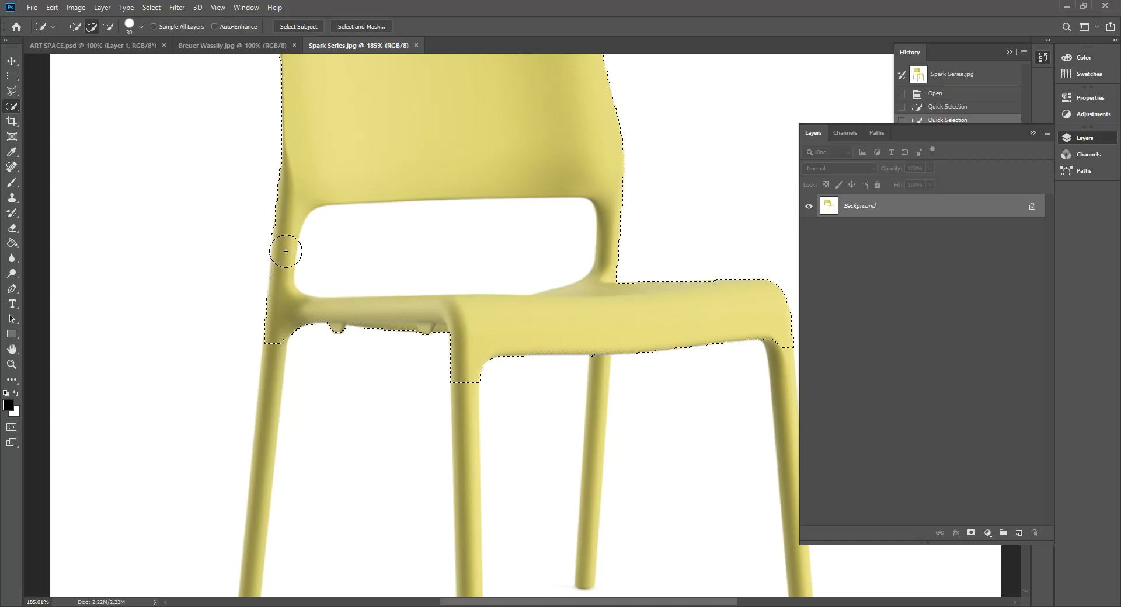
pyautogui.moveTo(451, 358)
pyautogui.mouseDown()
pyautogui.moveTo(468, 448)
pyautogui.moveTo(464, 477)
pyautogui.moveTo(443, 485)
pyautogui.mouseUp()
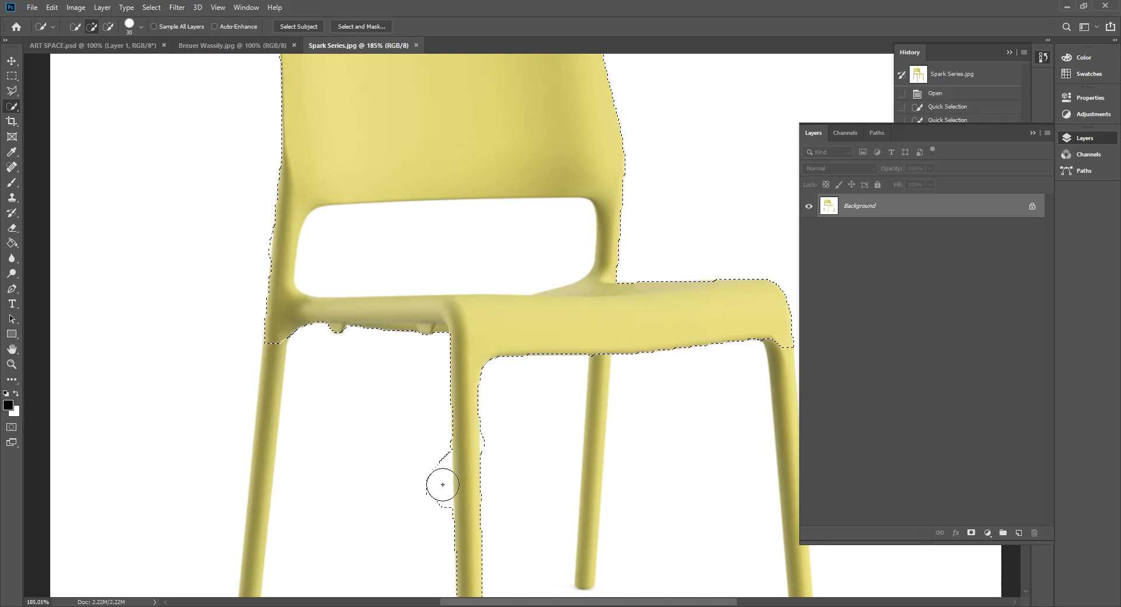
pyautogui.scroll(-1, 514, 418)
pyautogui.click(375, 423)
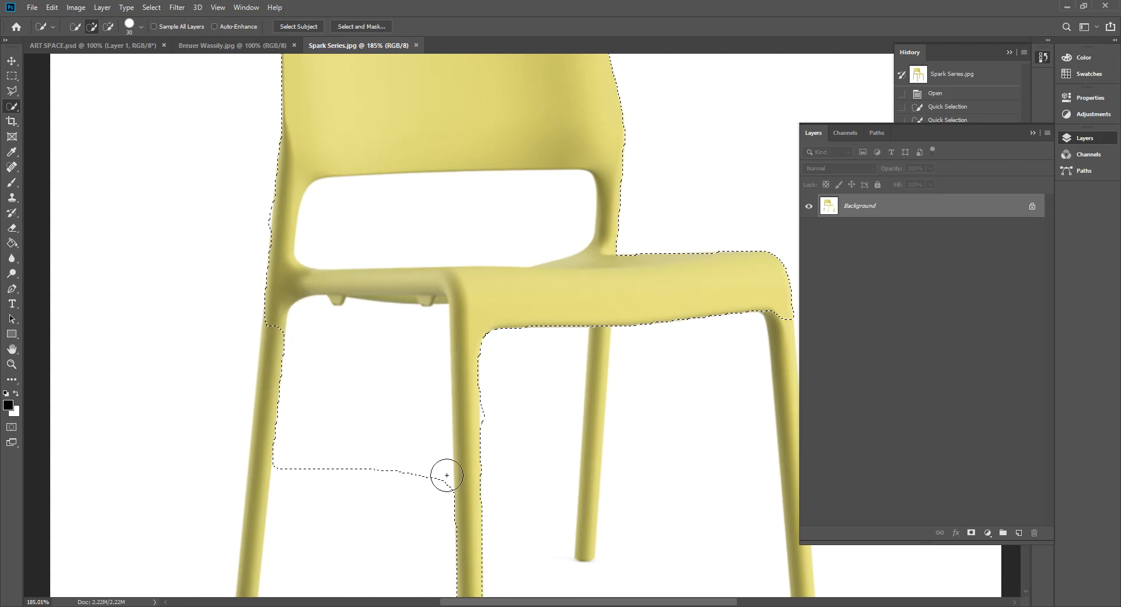
pyautogui.hotkey('ctrl', 'z')
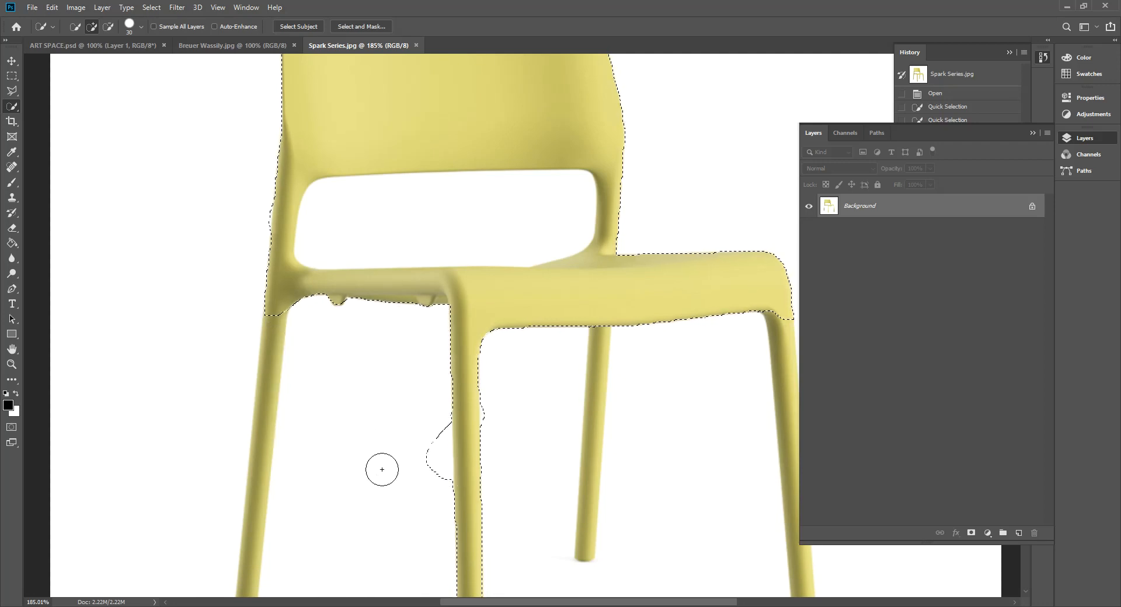
pyautogui.hotkey('ctrl', 'z')
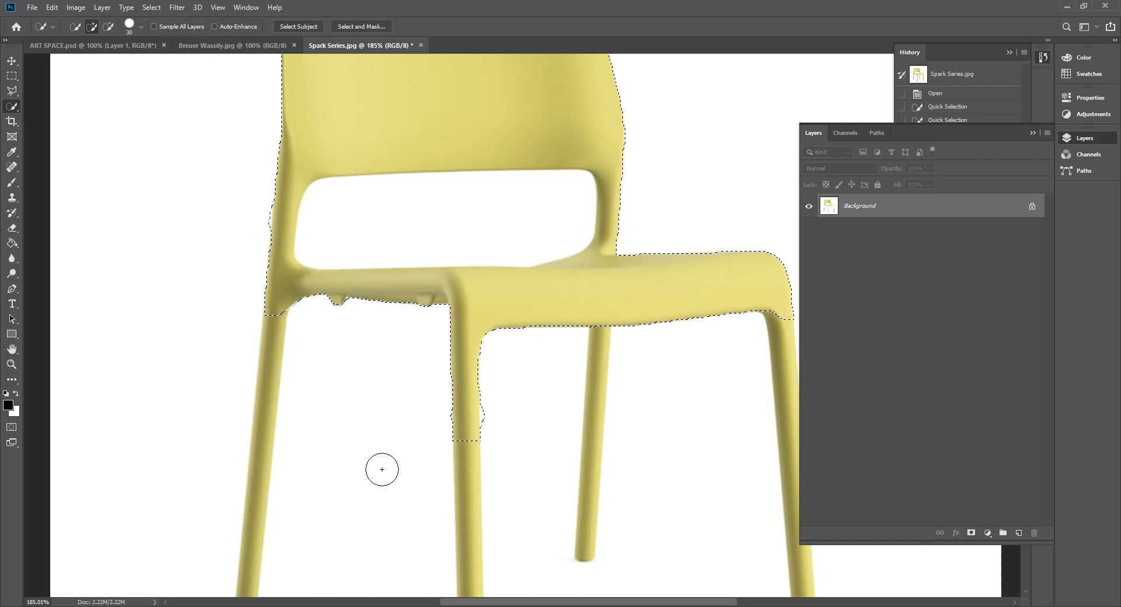
# Step: Try larger and smaller Quick Selection brush sizes and settle on 15 px
pyautogui.scroll(-3, 420, 326)
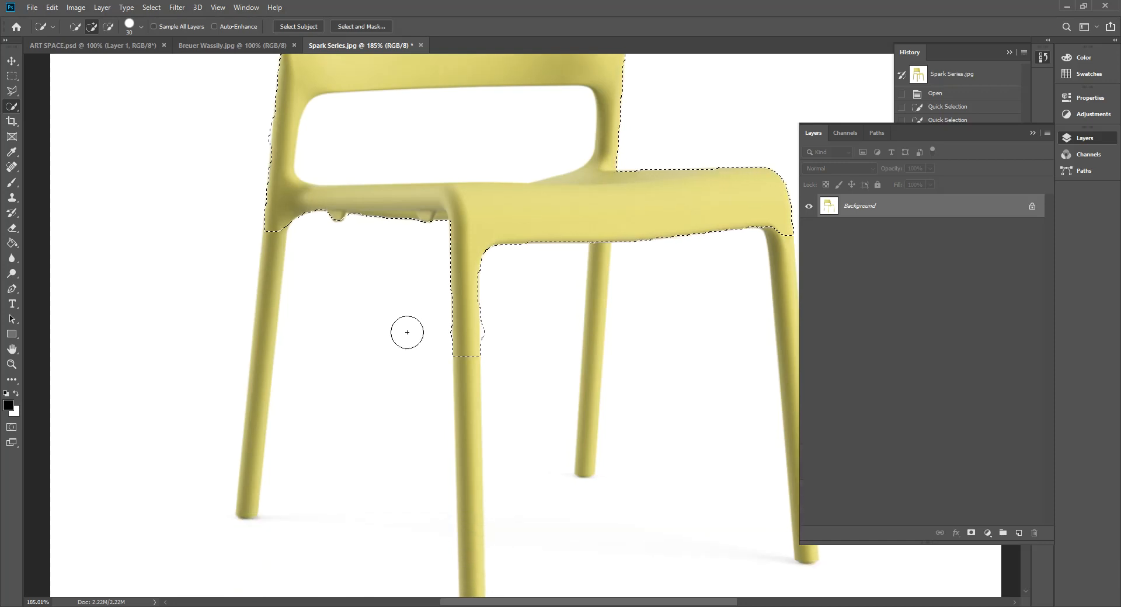
pyautogui.click(139, 27)
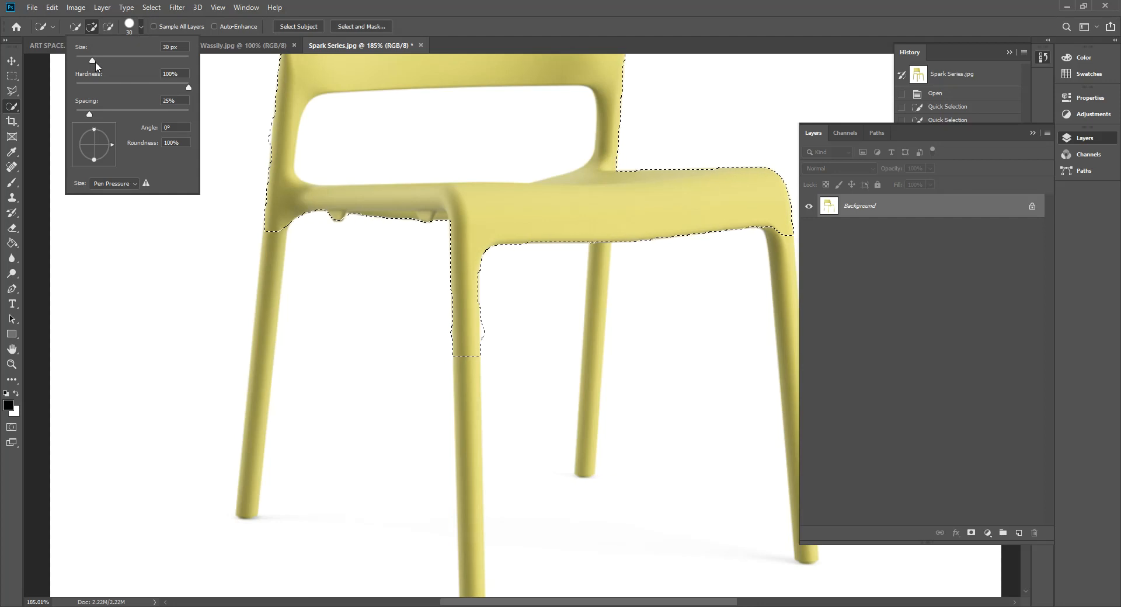
pyautogui.moveTo(92, 60); pyautogui.dragTo(83, 61)
pyautogui.click(356, 163)
pyautogui.press(']')
pyautogui.press(']')
pyautogui.press(']')
pyautogui.press(']')
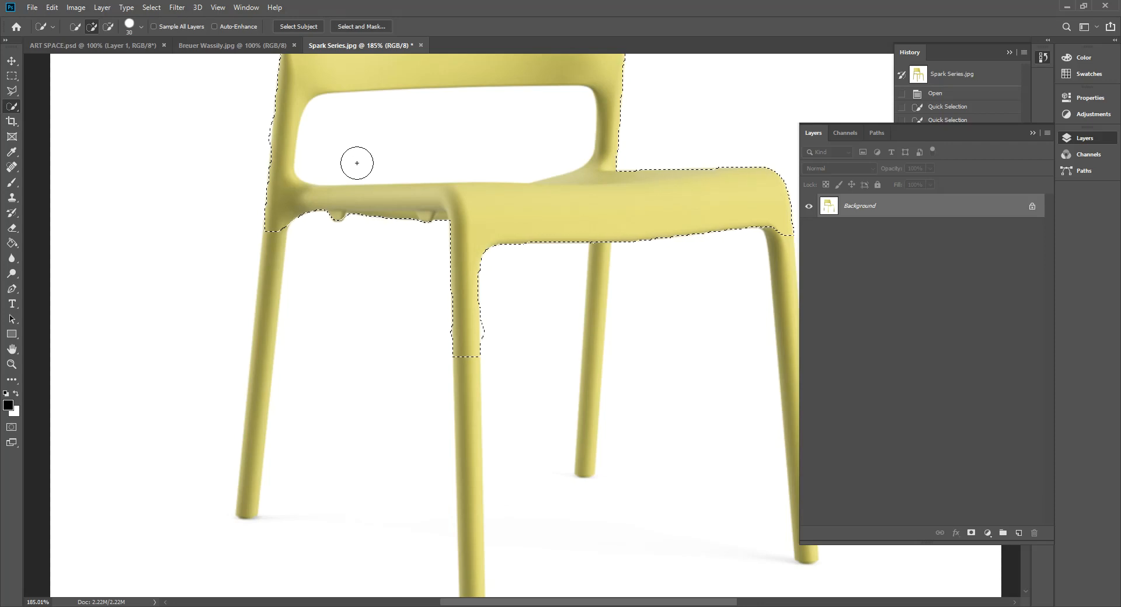
pyautogui.press(']')
pyautogui.press(']')
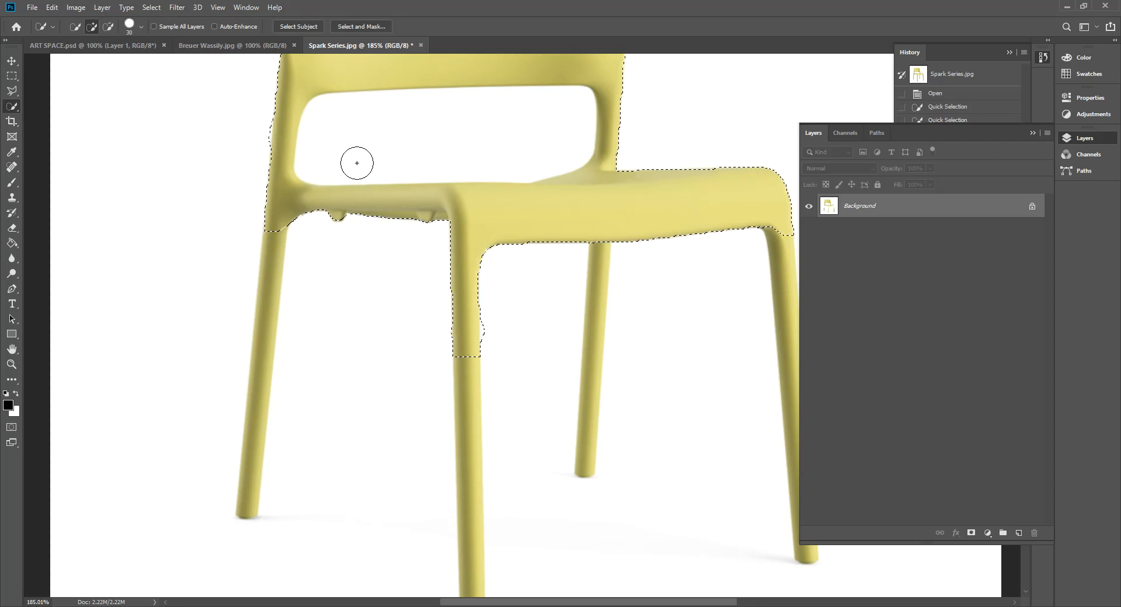
pyautogui.press('[')
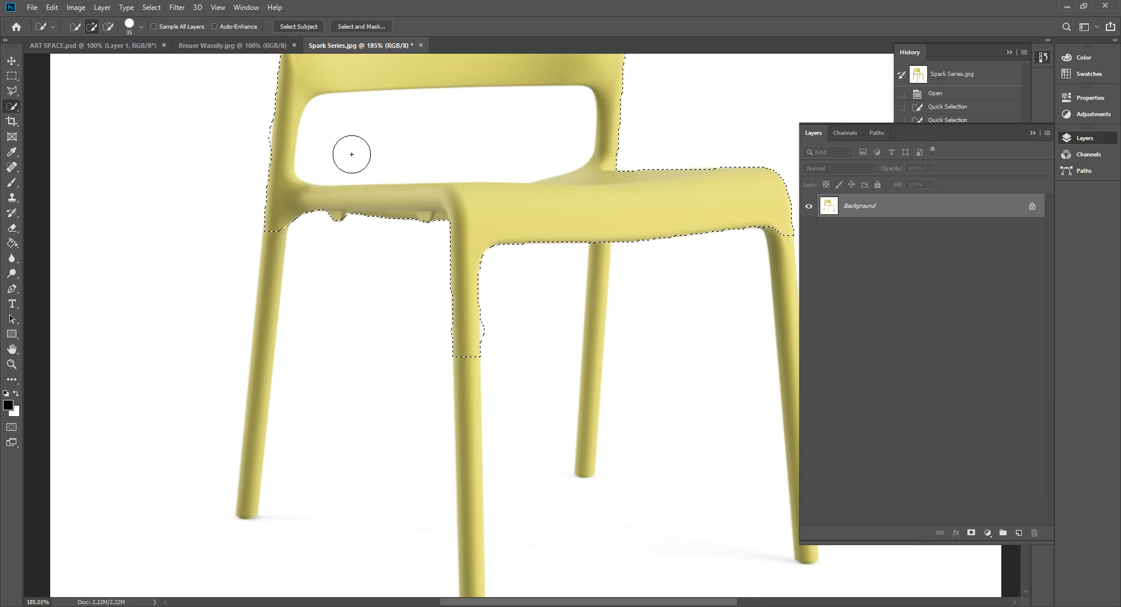
pyautogui.press('[')
pyautogui.press(']')
pyautogui.press(']')
pyautogui.press(']')
pyautogui.press(']')
pyautogui.press(']')
pyautogui.press(']')
pyautogui.press(']')
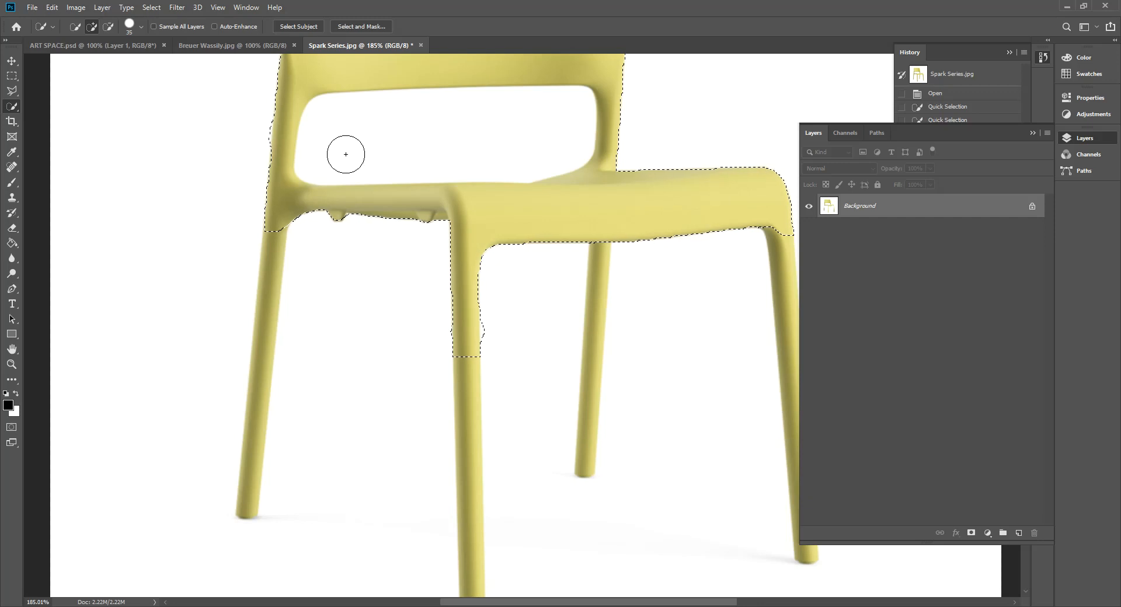
pyautogui.press('[')
pyautogui.press('[')
pyautogui.press('[')
pyautogui.press('[')
pyautogui.press('[')
pyautogui.press('[')
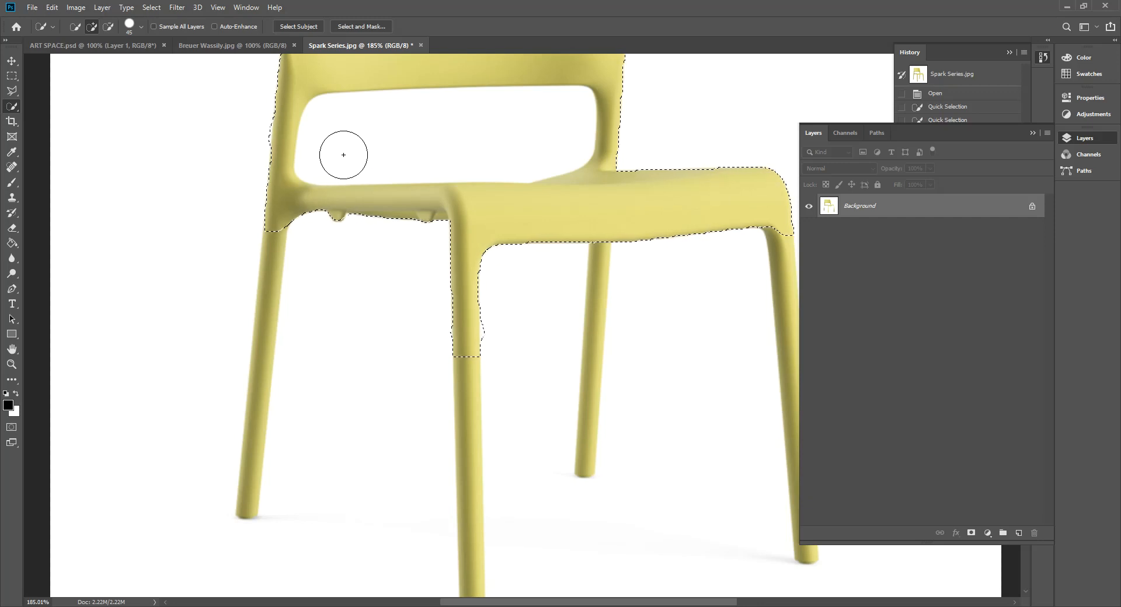
pyautogui.press(']')
pyautogui.press('[')
pyautogui.press('[')
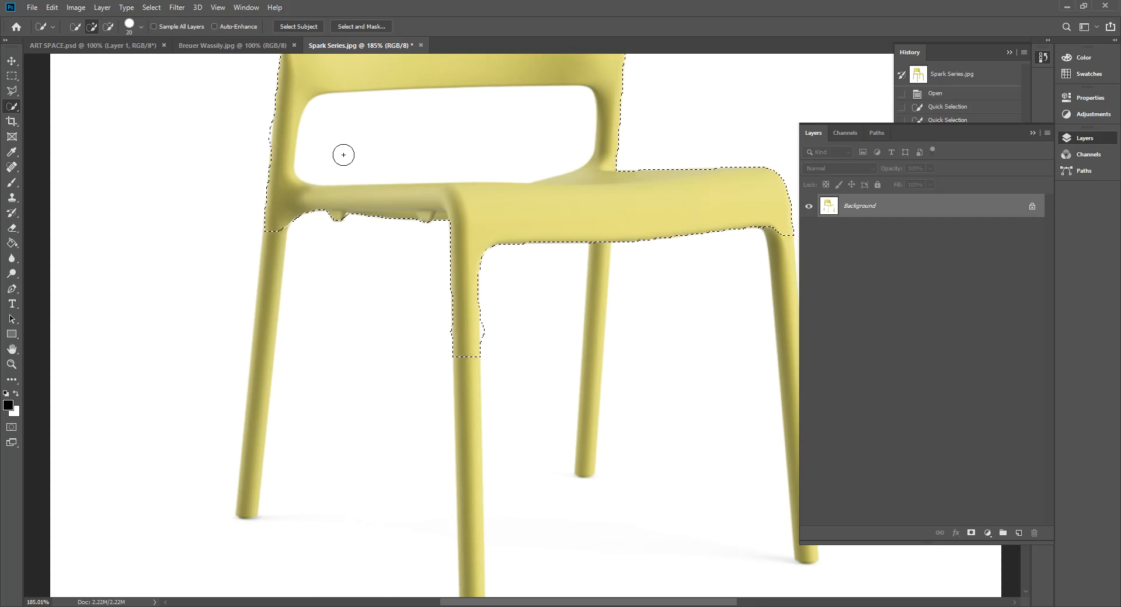
pyautogui.press(']')
pyautogui.press(']')
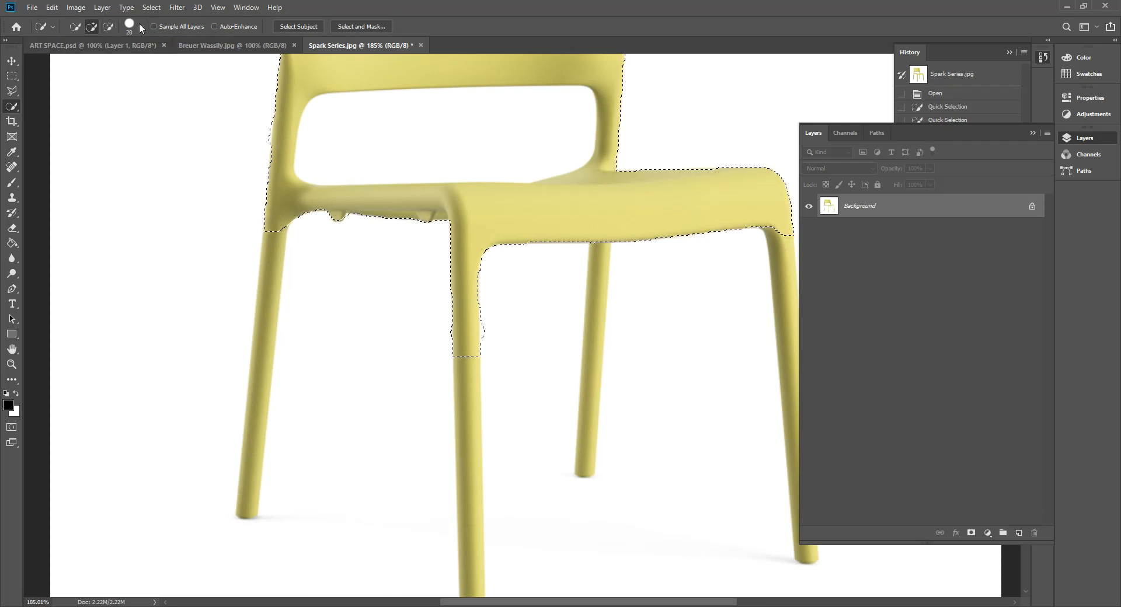
pyautogui.press('[')
pyautogui.press('[')
pyautogui.press('[')
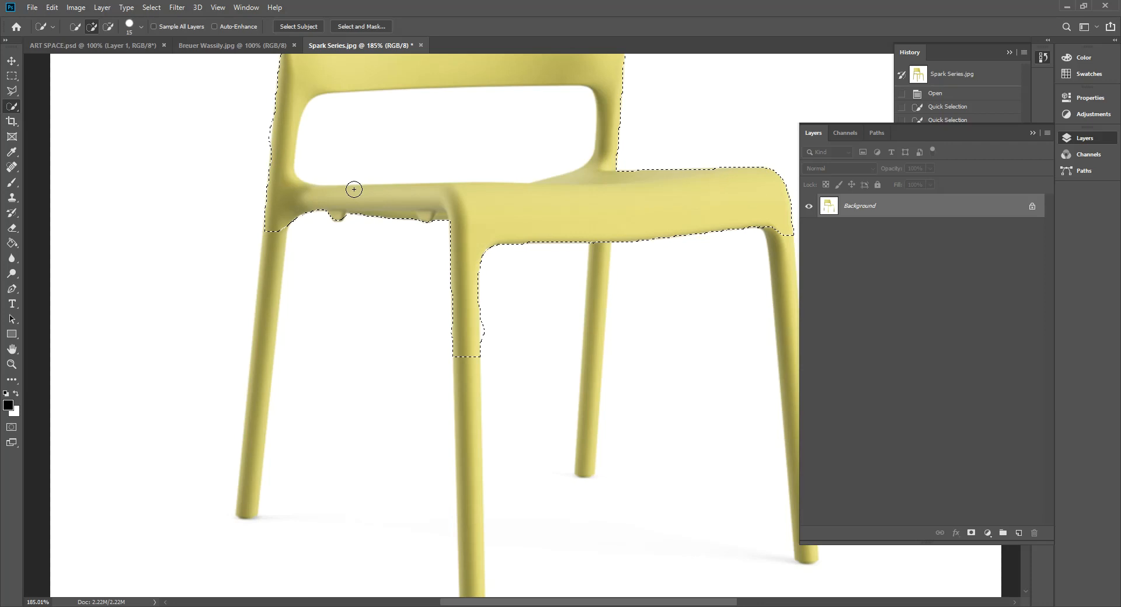
# Step: Add the chair's leftmost leg and the rest of the front leg to the selection with a 10 px brush
pyautogui.press('[')
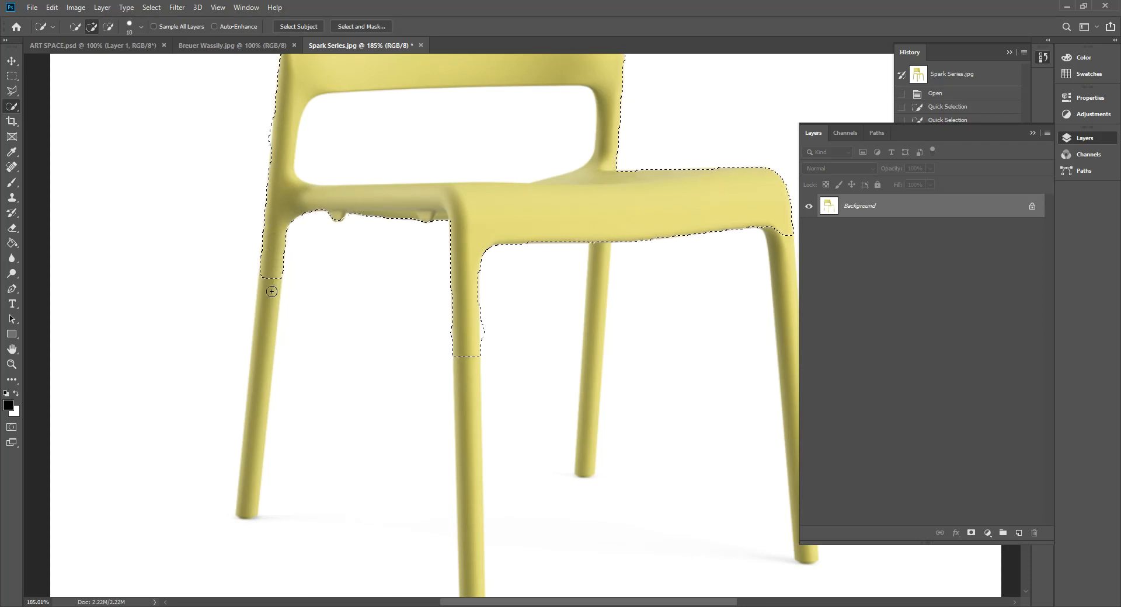
pyautogui.click(260, 360)
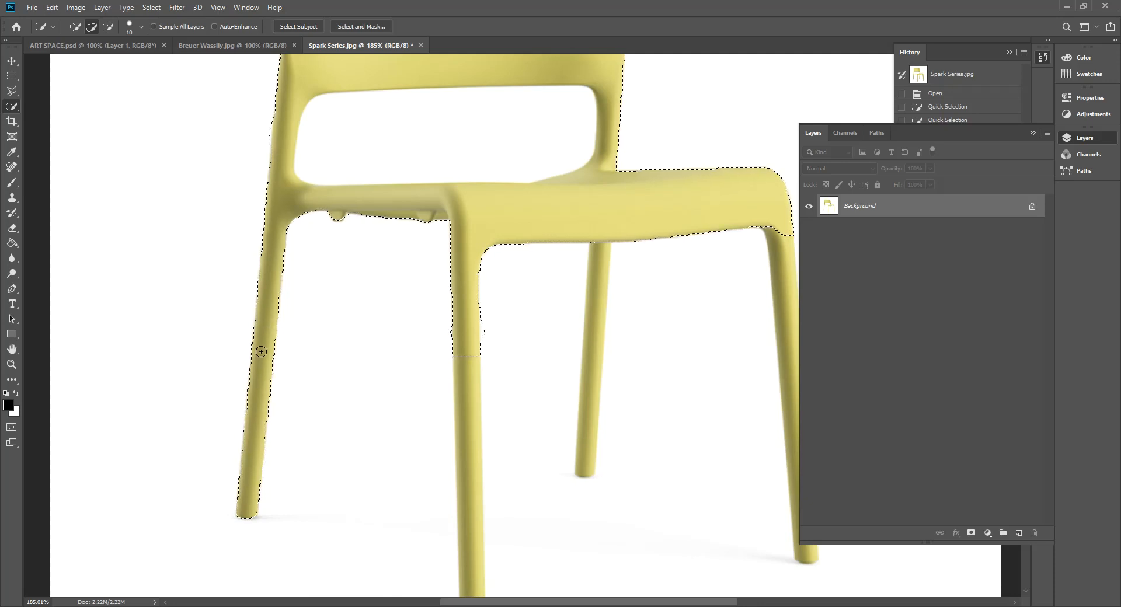
pyautogui.scroll(-3, 262, 354)
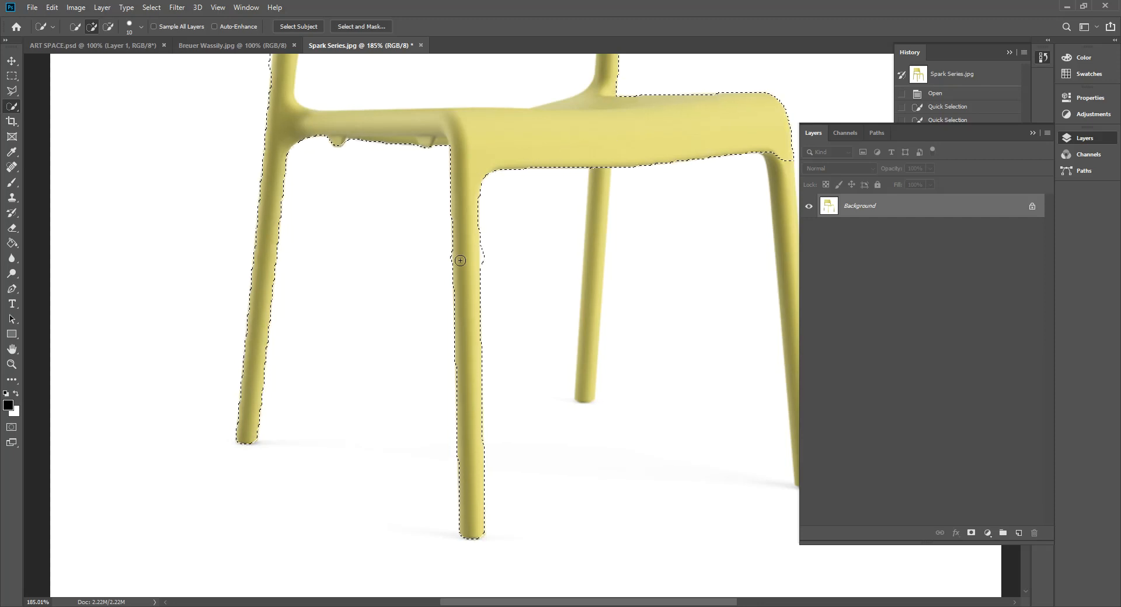
# Step: Add the thin rear leg beneath the seat to the selection with a 15 px Quick Selection brush
pyautogui.press(']')
pyautogui.press(']')
pyautogui.press(']')
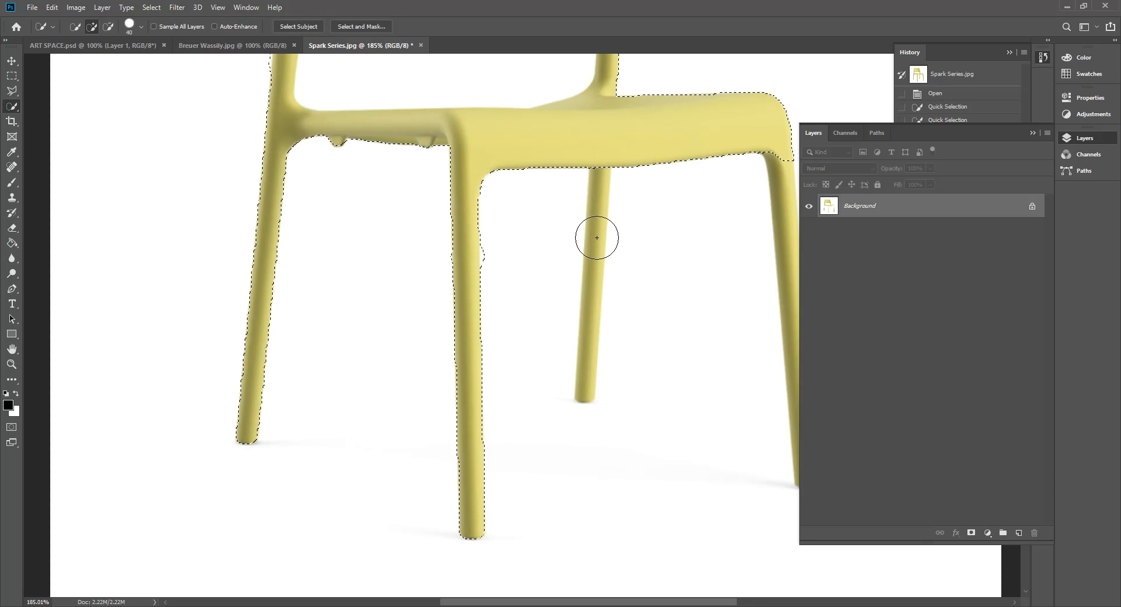
pyautogui.press('[')
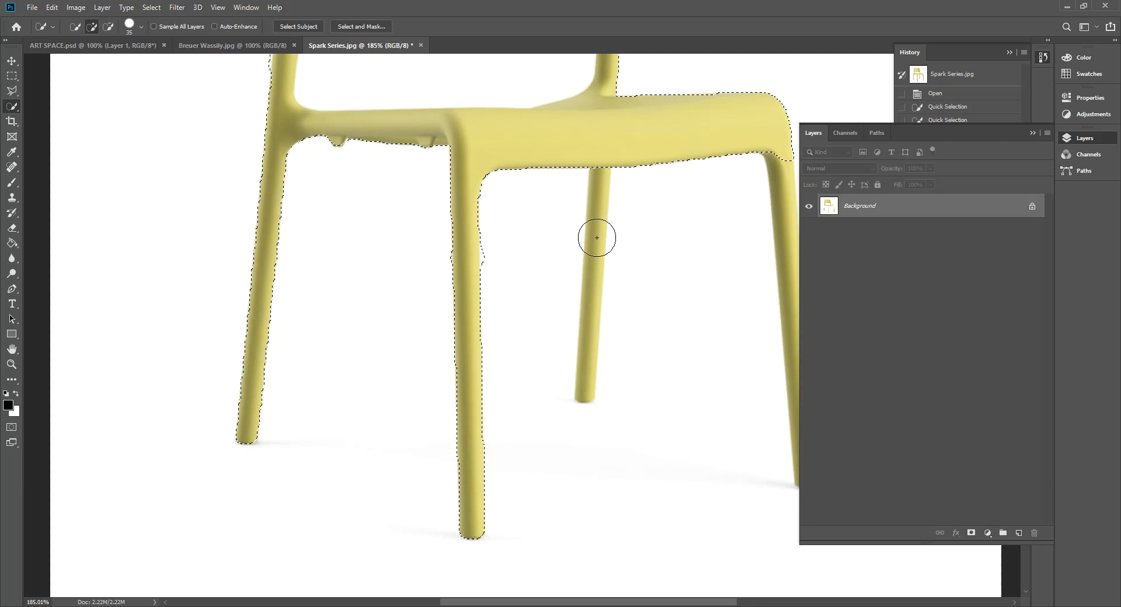
pyautogui.press('[')
pyautogui.press('[')
pyautogui.press('[')
pyautogui.press('[')
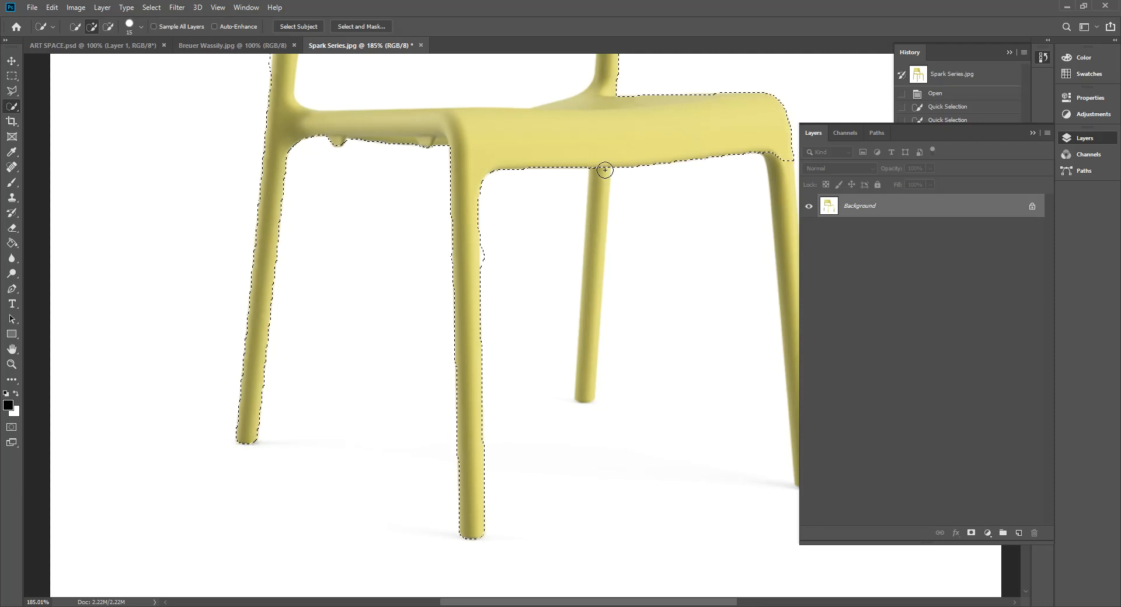
pyautogui.moveTo(595, 202); pyautogui.dragTo(586, 288)
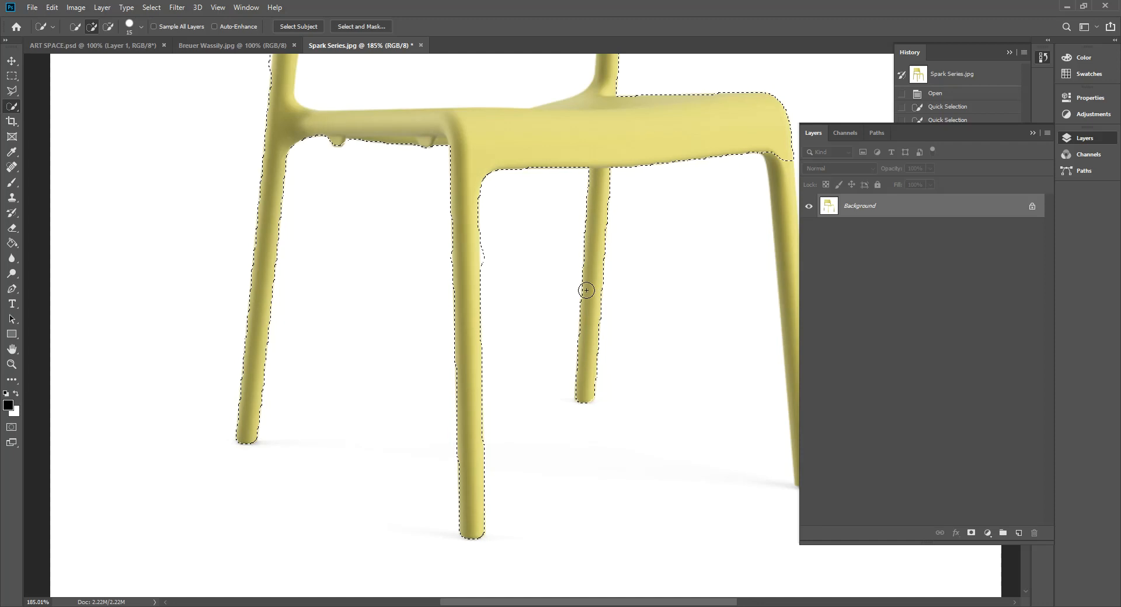
# Step: Uncover the chair's rightmost leg and add it to the selection down to its foot
pyautogui.click(1032, 133)
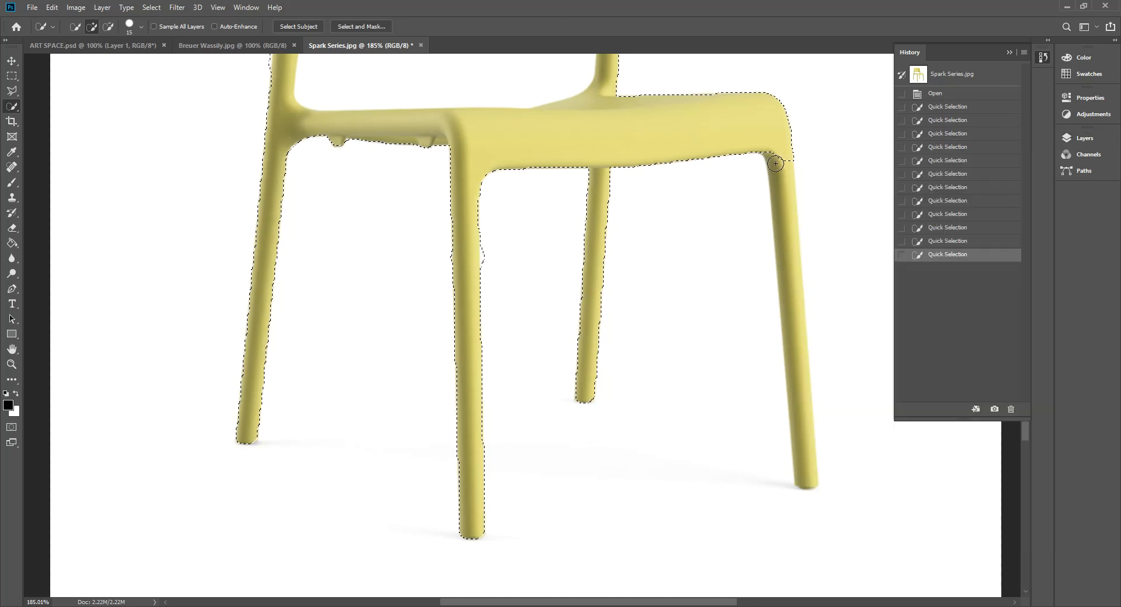
pyautogui.click(785, 217)
pyautogui.moveTo(785, 217); pyautogui.dragTo(791, 402)
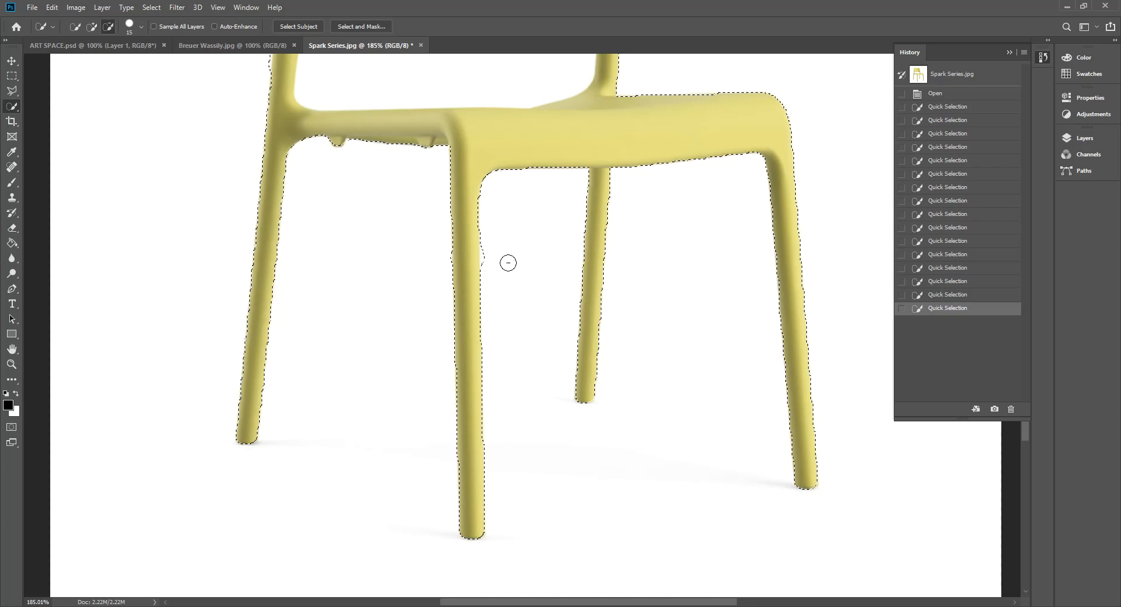
# Step: Subtract the background bulges on both sides of the front leg from the selection
pyautogui.hotkey('ctrl', '+')
pyautogui.hotkey('ctrl', '+')
pyautogui.hotkey('ctrl', '+')
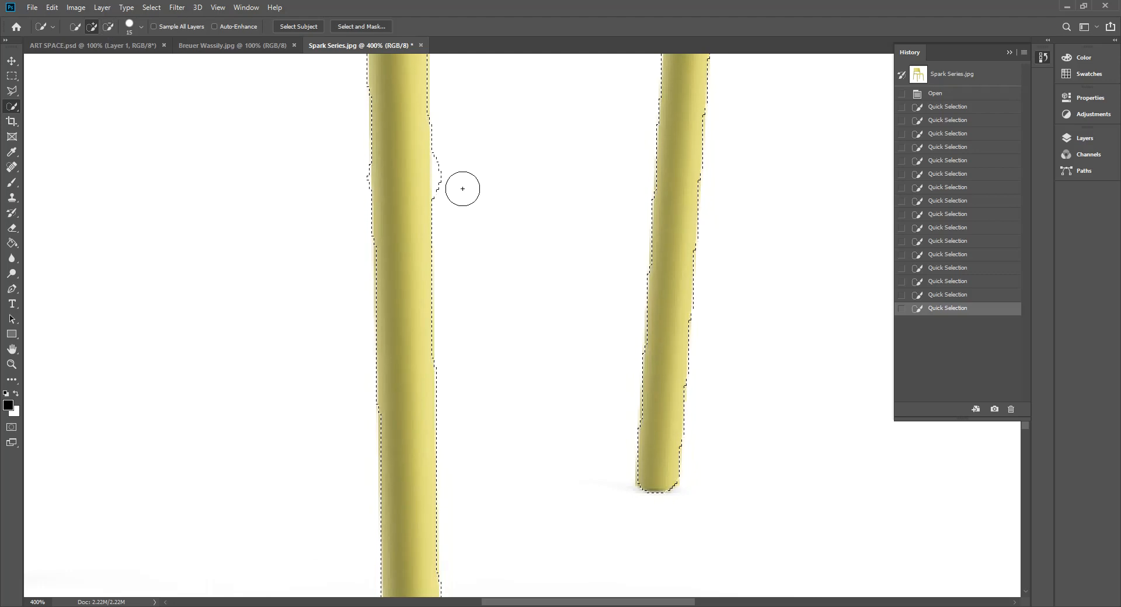
pyautogui.press('alt')
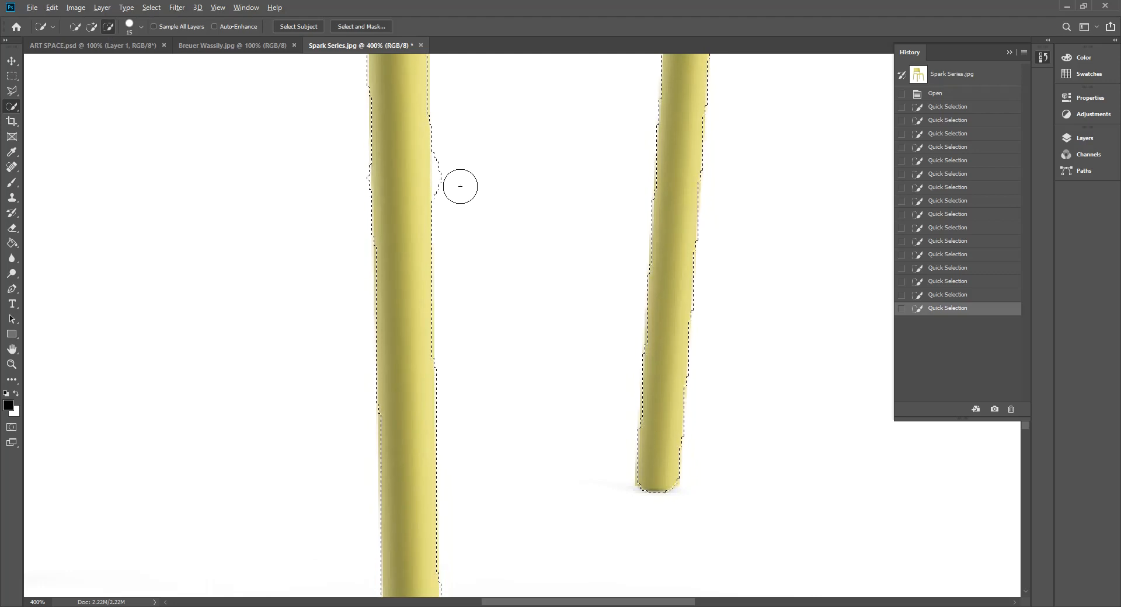
pyautogui.press('alt')
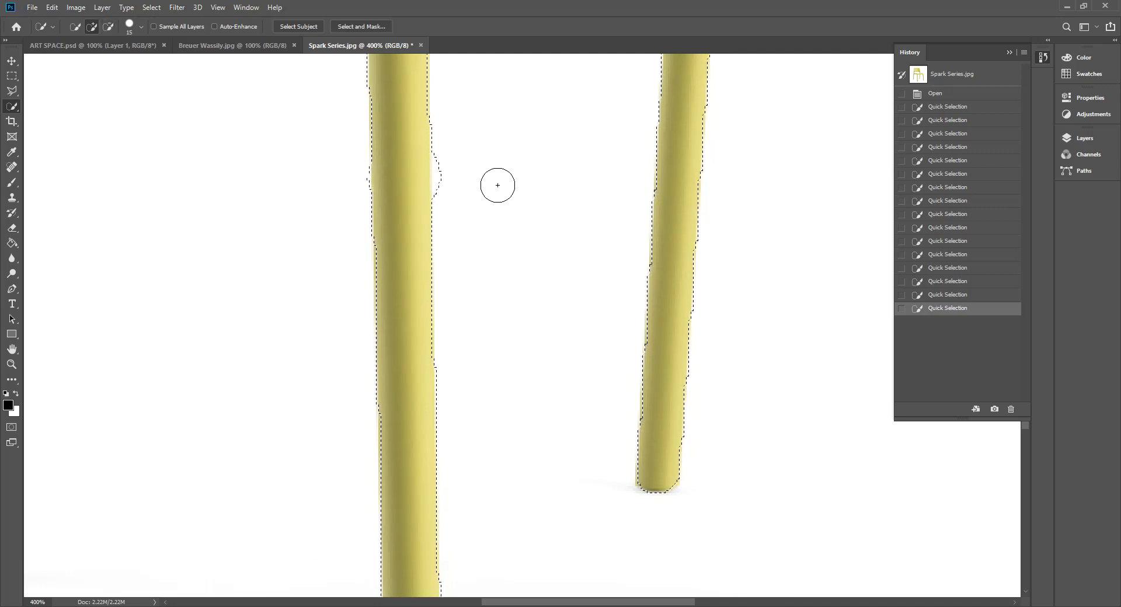
pyautogui.press('alt')
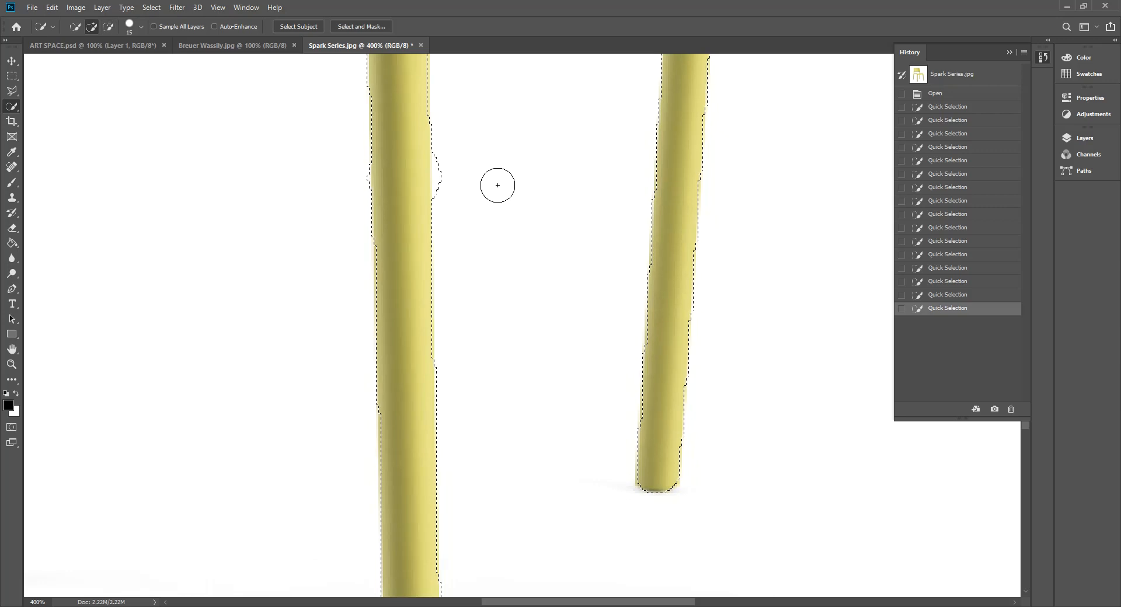
pyautogui.press('alt')
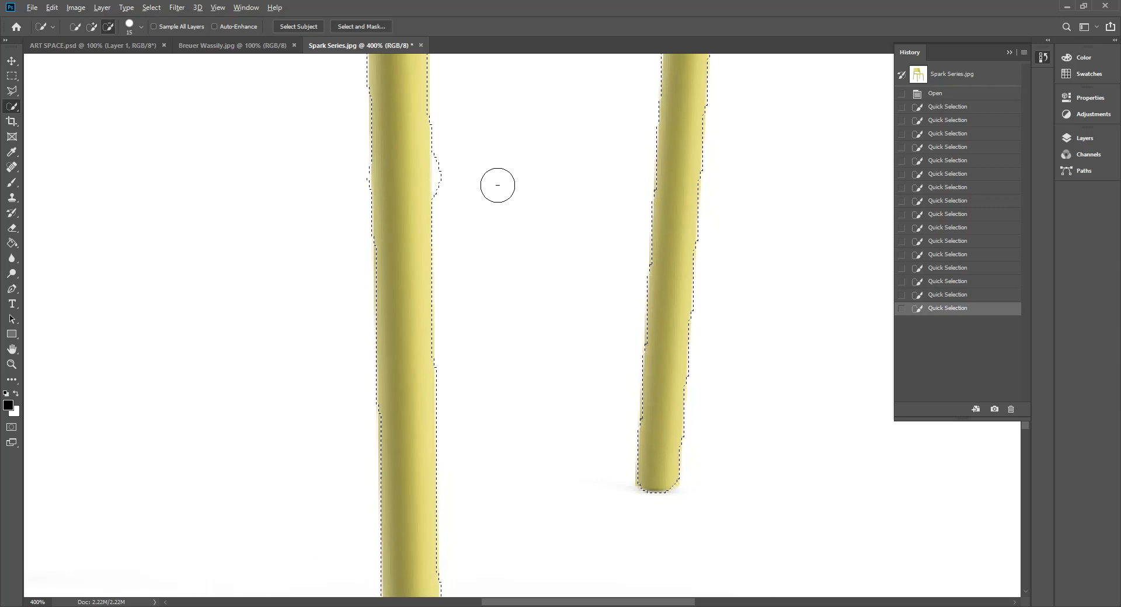
pyautogui.click(451, 182)
pyautogui.click(451, 187)
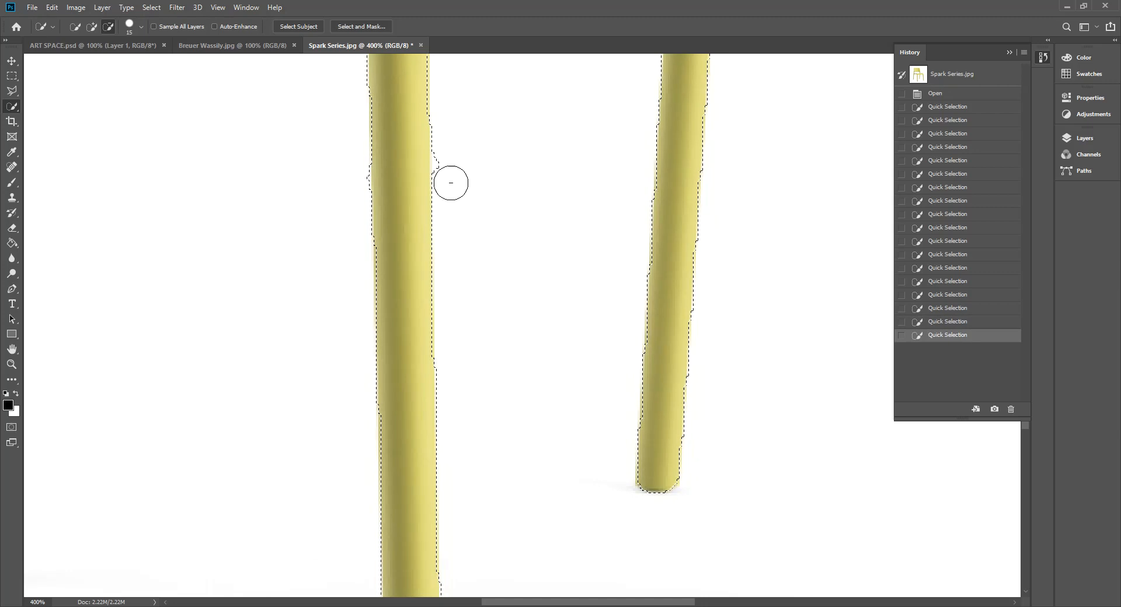
pyautogui.click(451, 172)
pyautogui.click(453, 161)
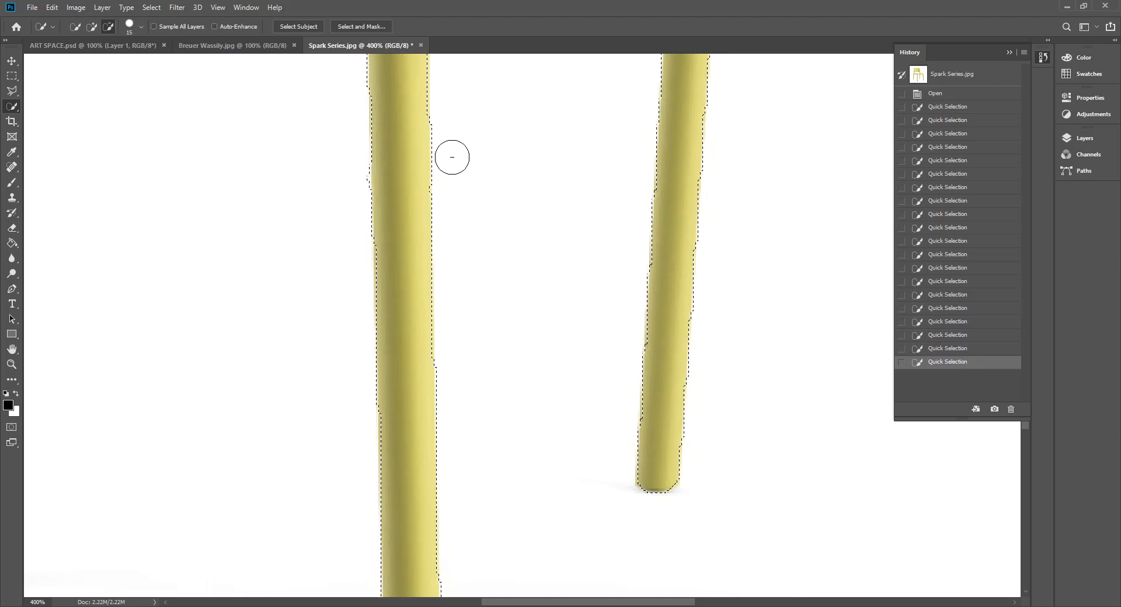
pyautogui.keyDown('alt'); pyautogui.click(452, 171); pyautogui.keyUp('alt')
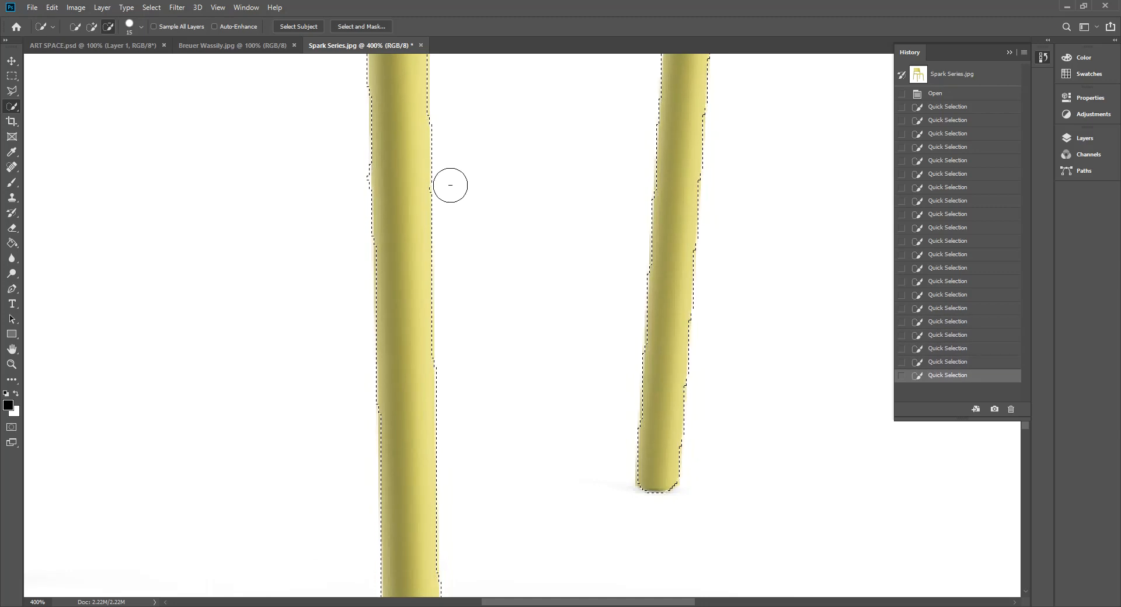
pyautogui.click(349, 178)
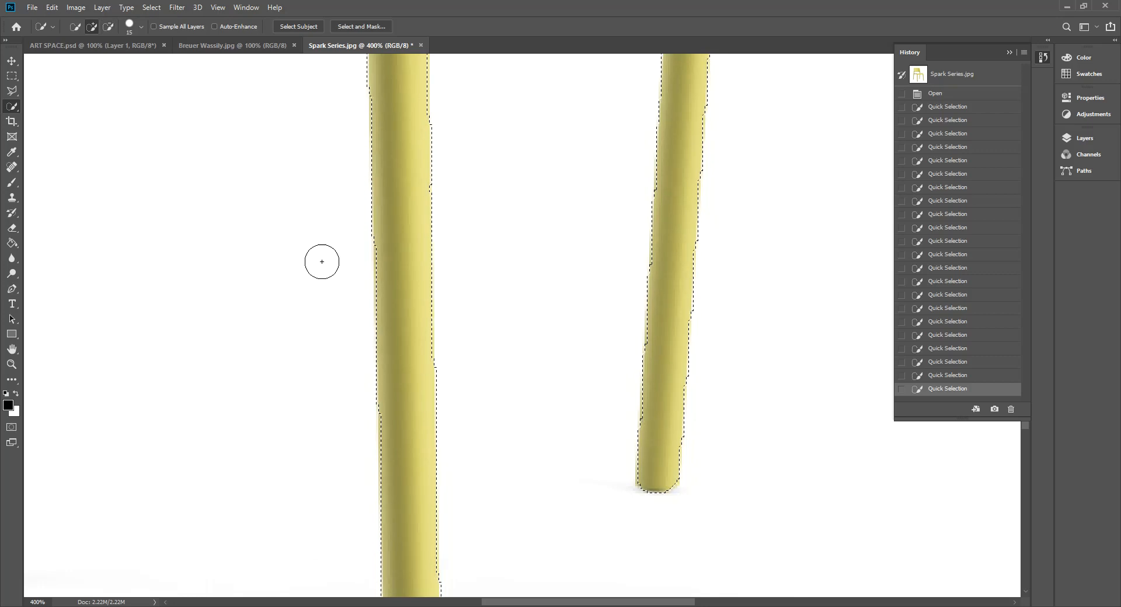
# Step: Subtract the bulge along the outer edge of the left rear post, beside the backrest opening, from the selection
pyautogui.scroll(-3, 317, 257)
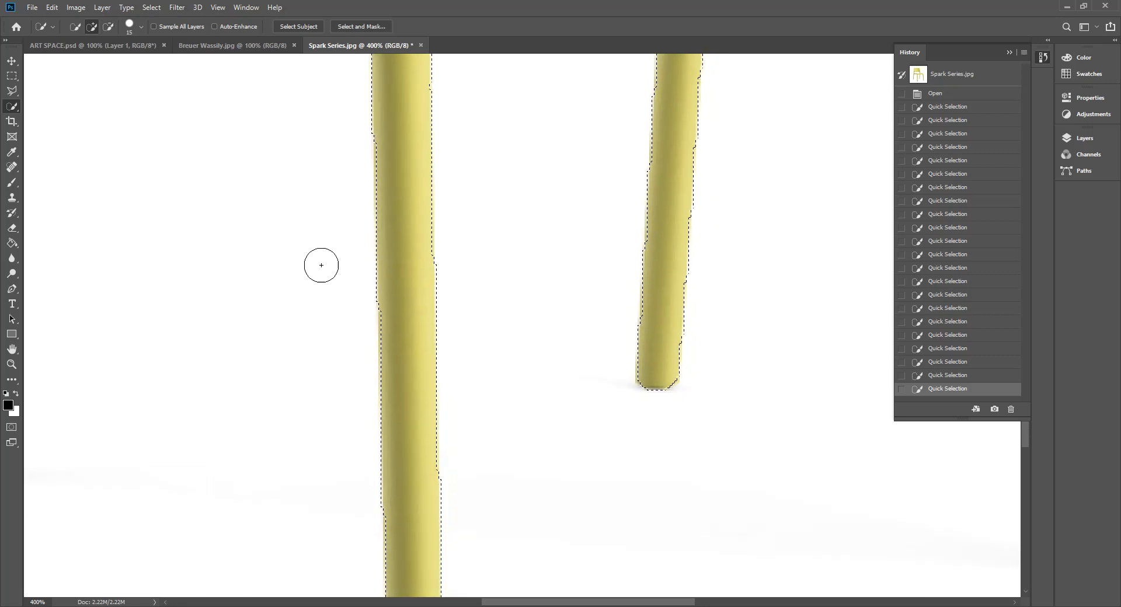
pyautogui.hotkey('ctrl', '0')
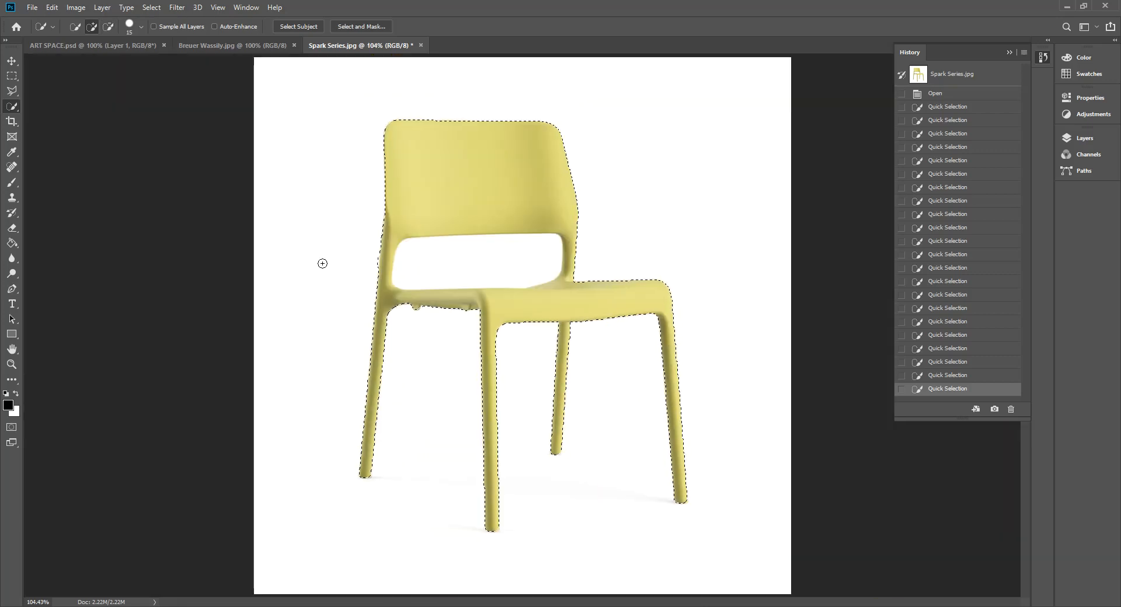
pyautogui.press('alt')
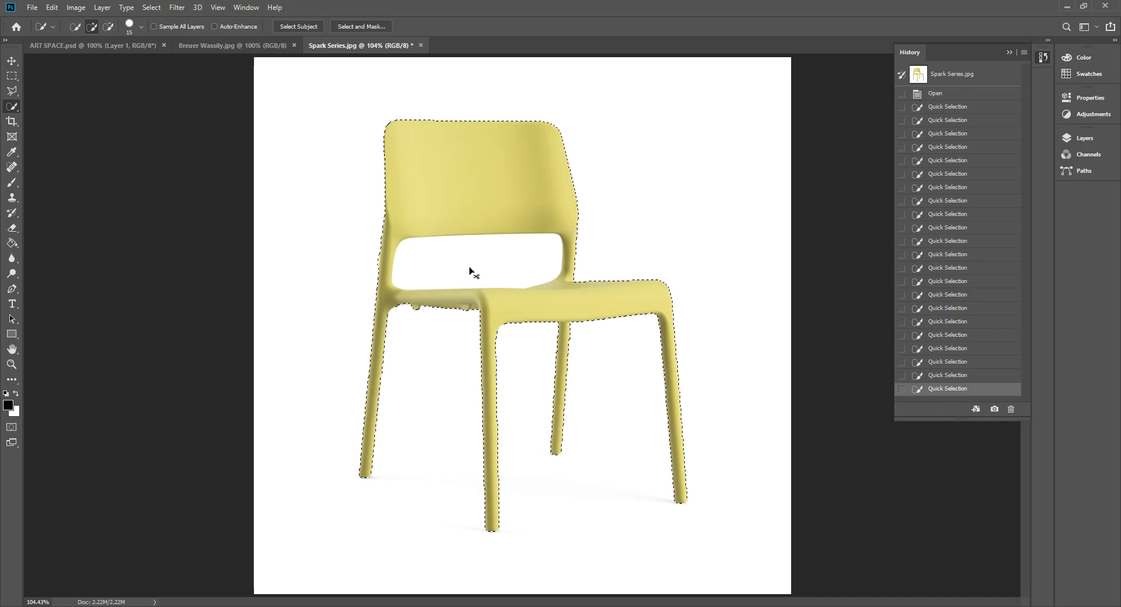
pyautogui.scroll(3, 471, 270)
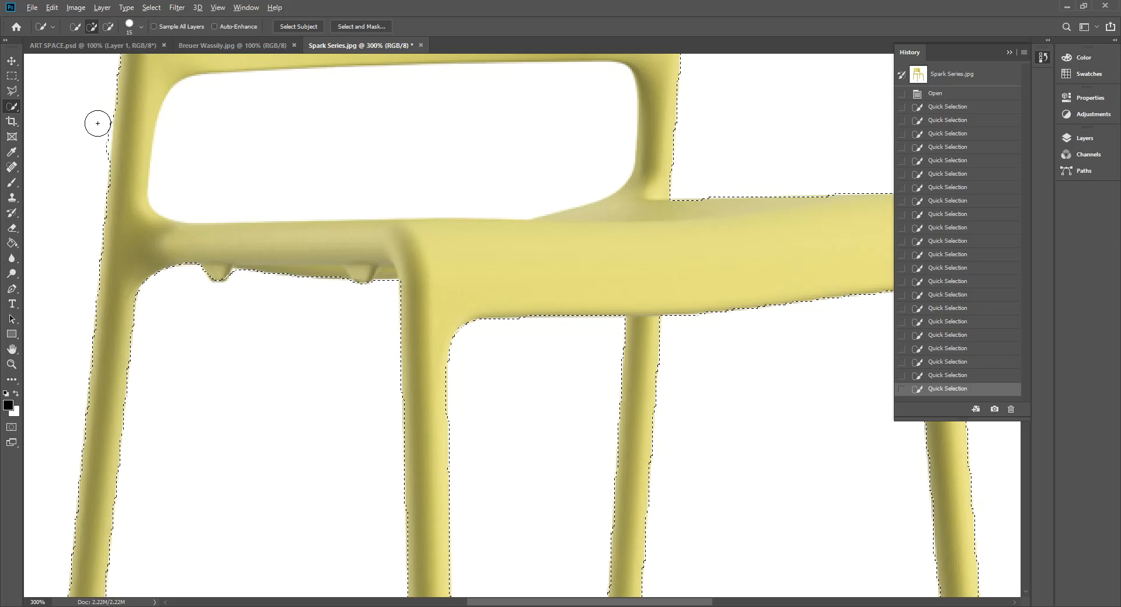
pyautogui.keyDown('alt'); pyautogui.click(99, 125); pyautogui.keyUp('alt')
pyautogui.keyDown('alt'); pyautogui.click(98, 129); pyautogui.keyUp('alt')
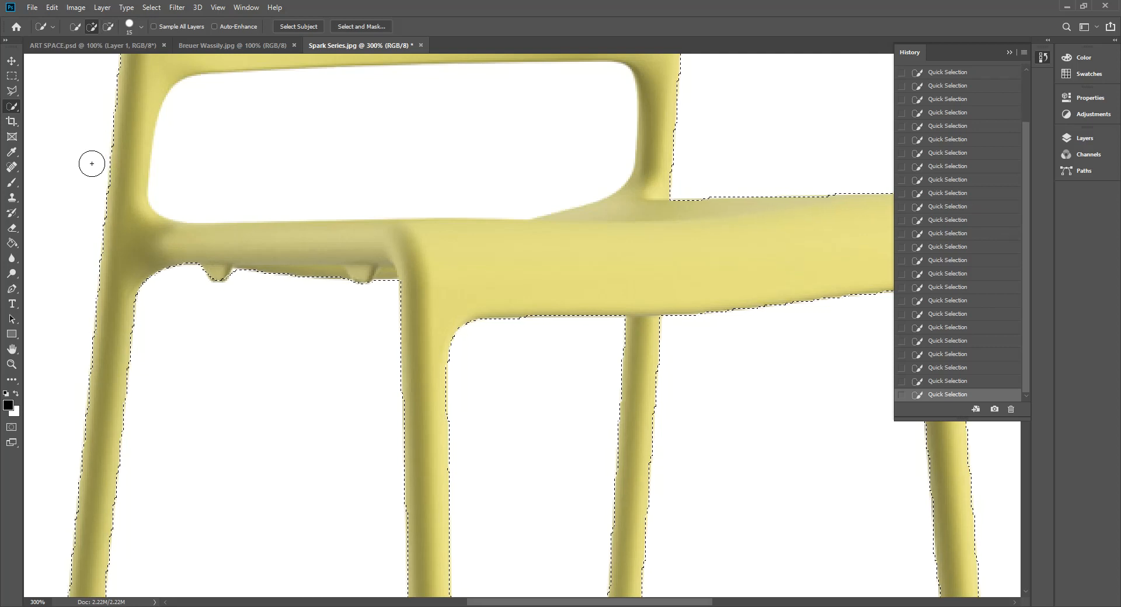
pyautogui.hotkey('ctrl', '0')
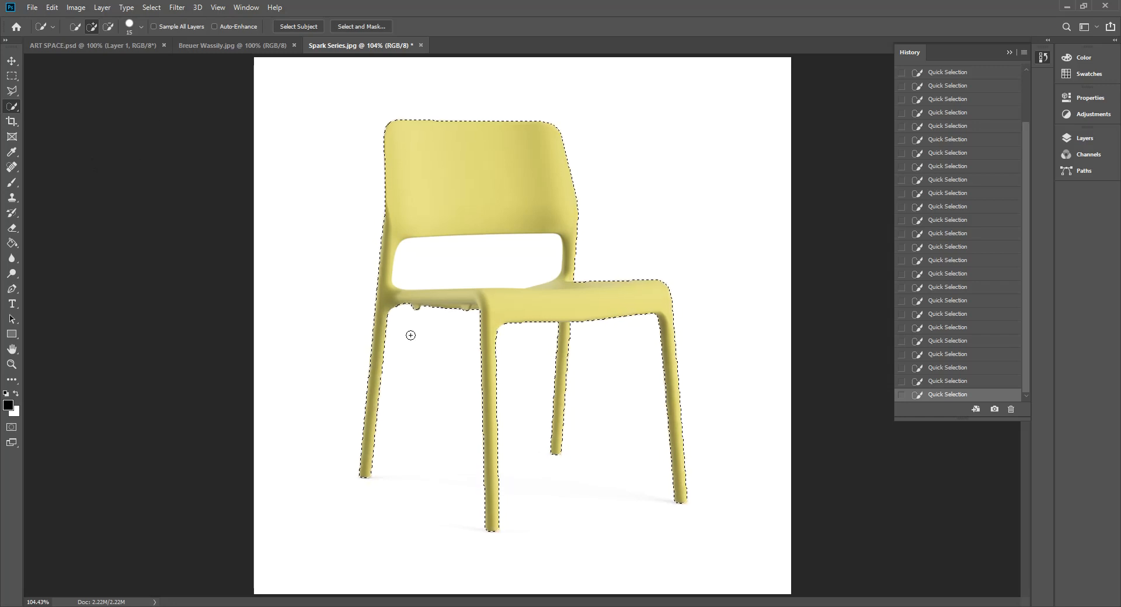
# Step: Add a layer mask to the Background layer from the chair selection to hide the white background
pyautogui.click(1010, 53)
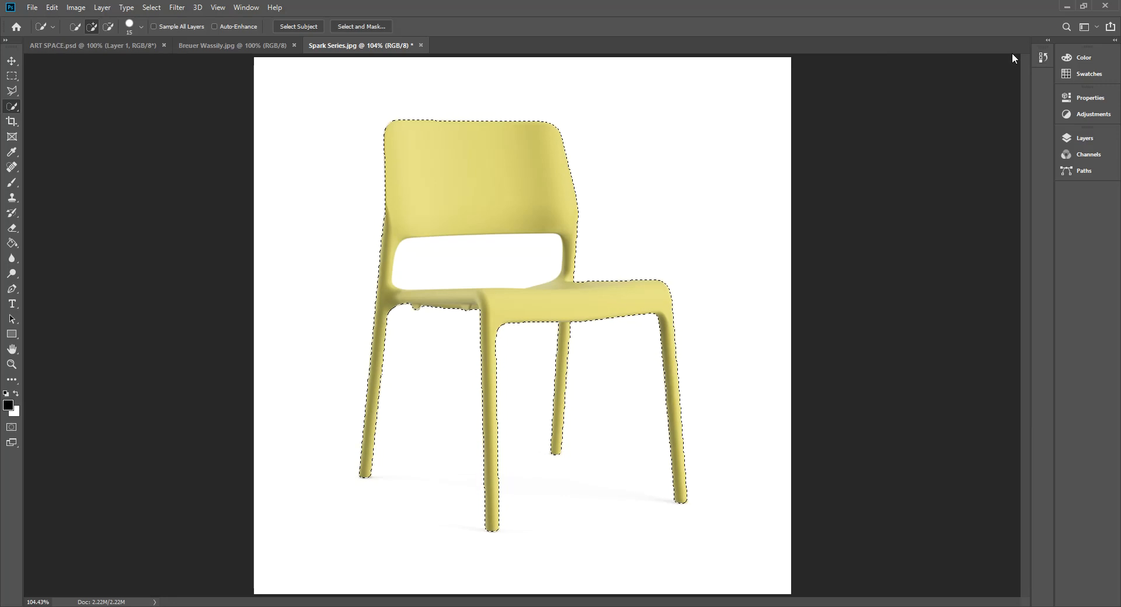
pyautogui.click(1070, 56)
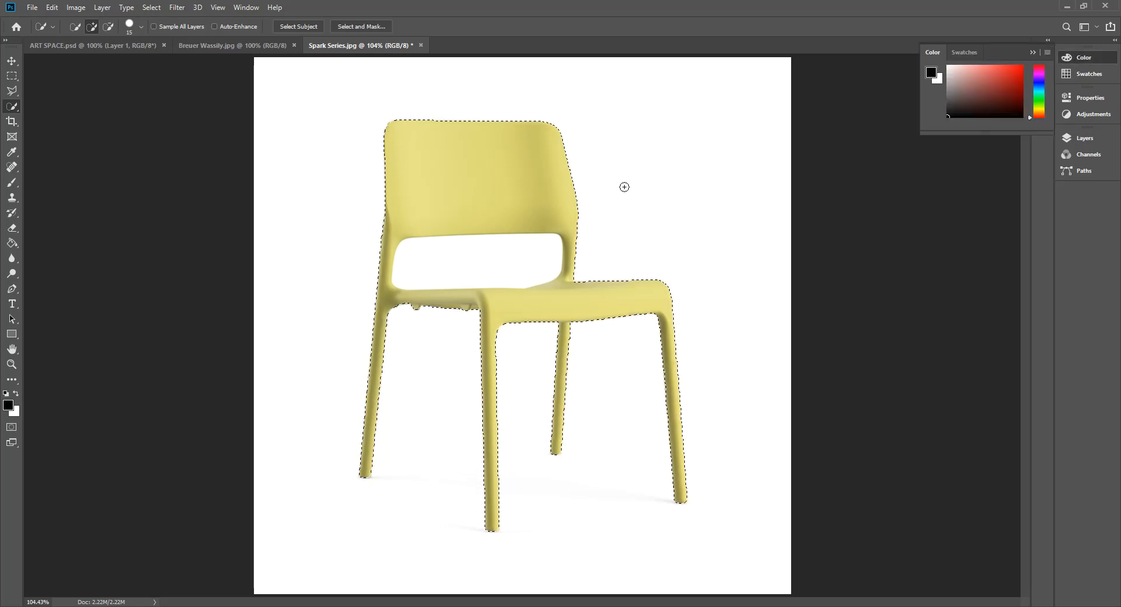
pyautogui.click(1093, 57)
pyautogui.click(1089, 138)
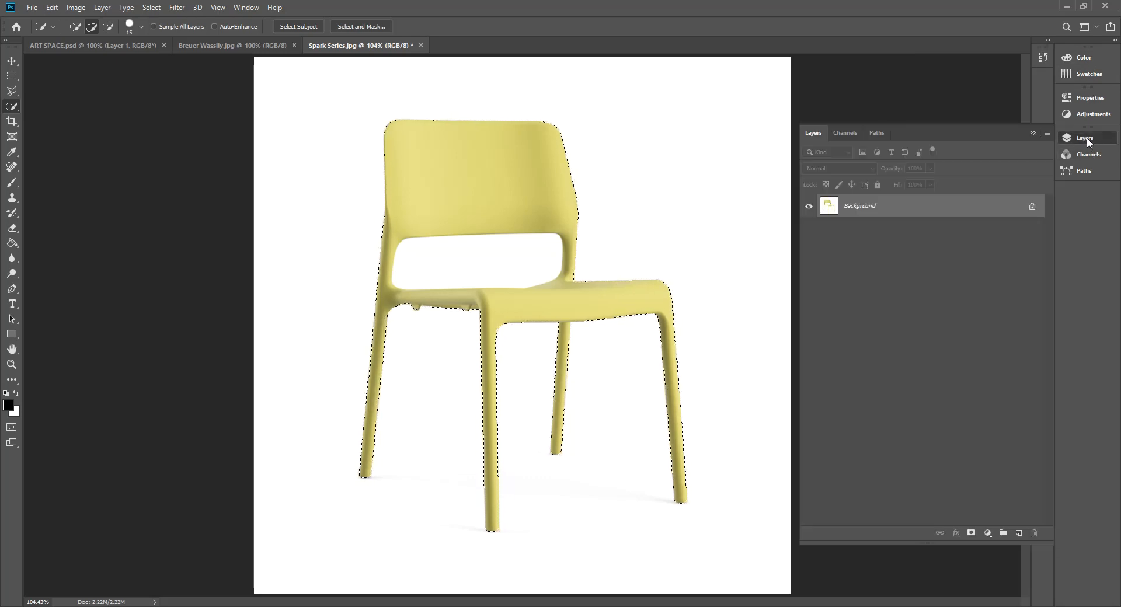
pyautogui.click(972, 534)
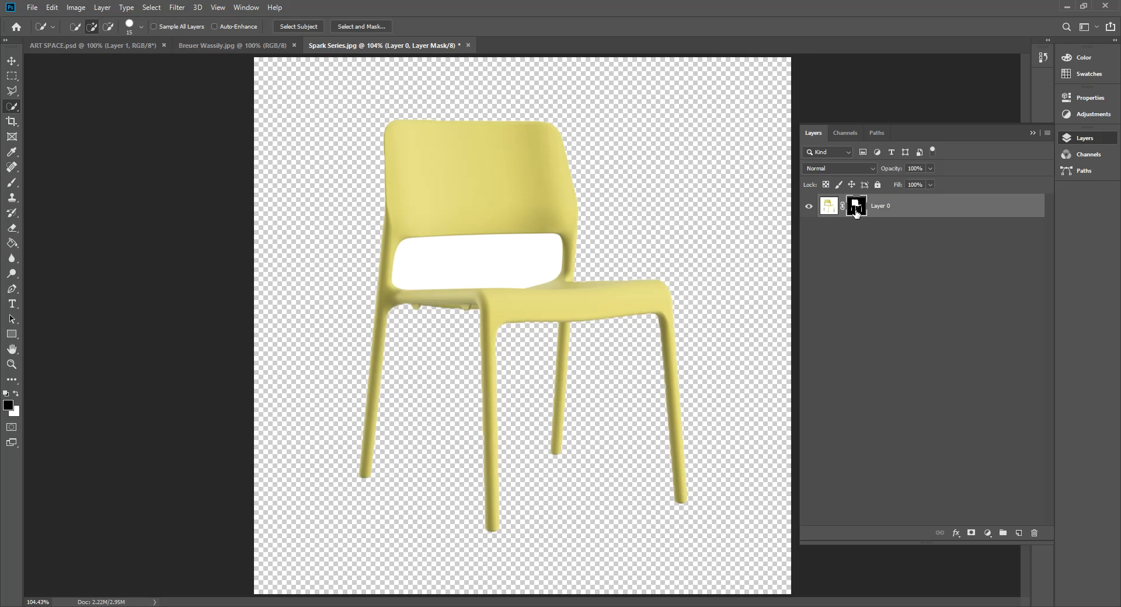
# Step: Switch between Layer 0's image and its mask, then target the mask and select the white opening below the backrest
pyautogui.click(822, 214)
pyautogui.click(850, 214)
pyautogui.click(830, 213)
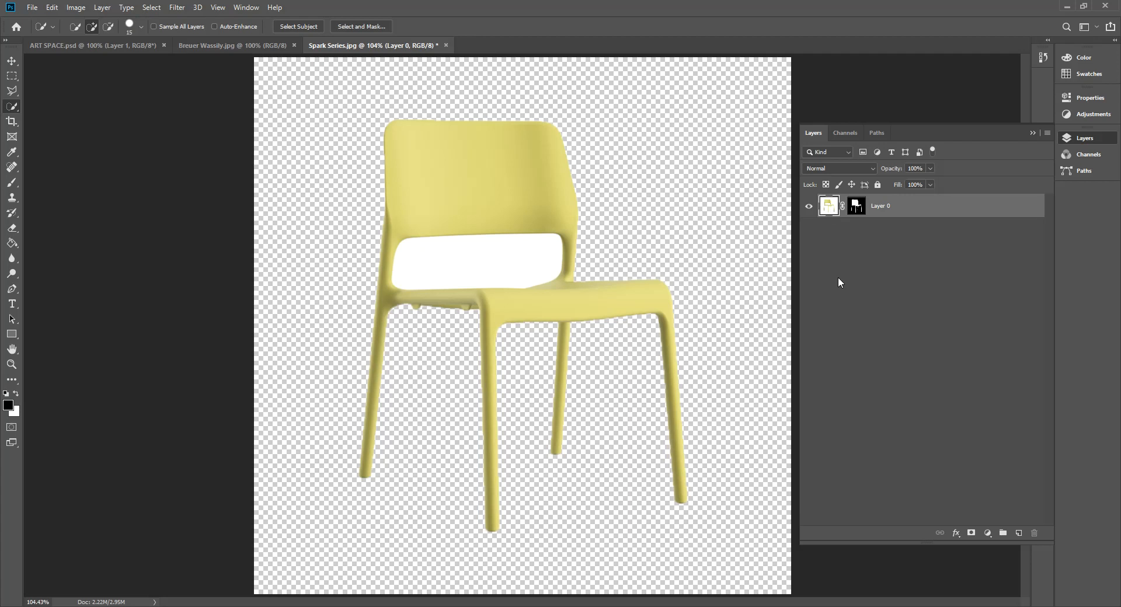
pyautogui.click(858, 210)
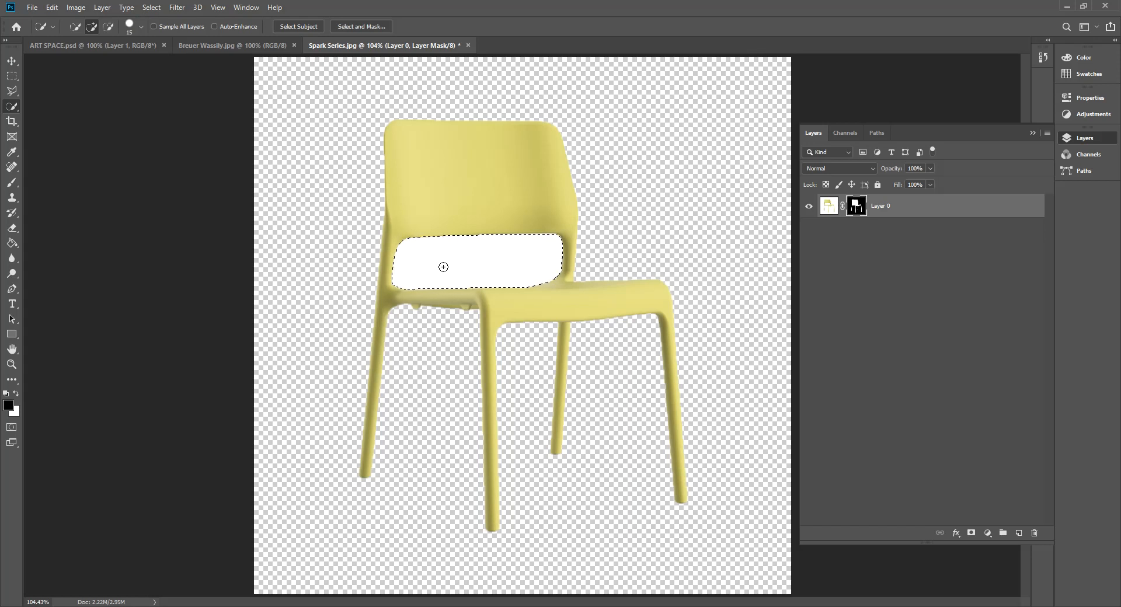
# Step: Paint the selected opening black on the mask with a 150 px brush, check it with the mask overlay, and restore it to white
pyautogui.press('b')
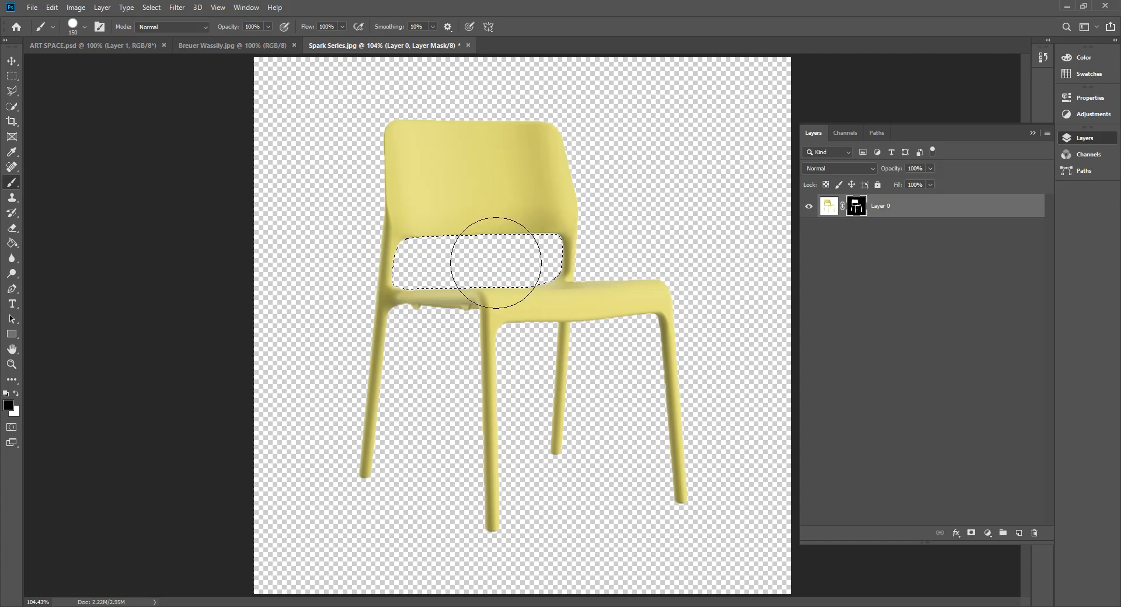
pyautogui.press('\\')
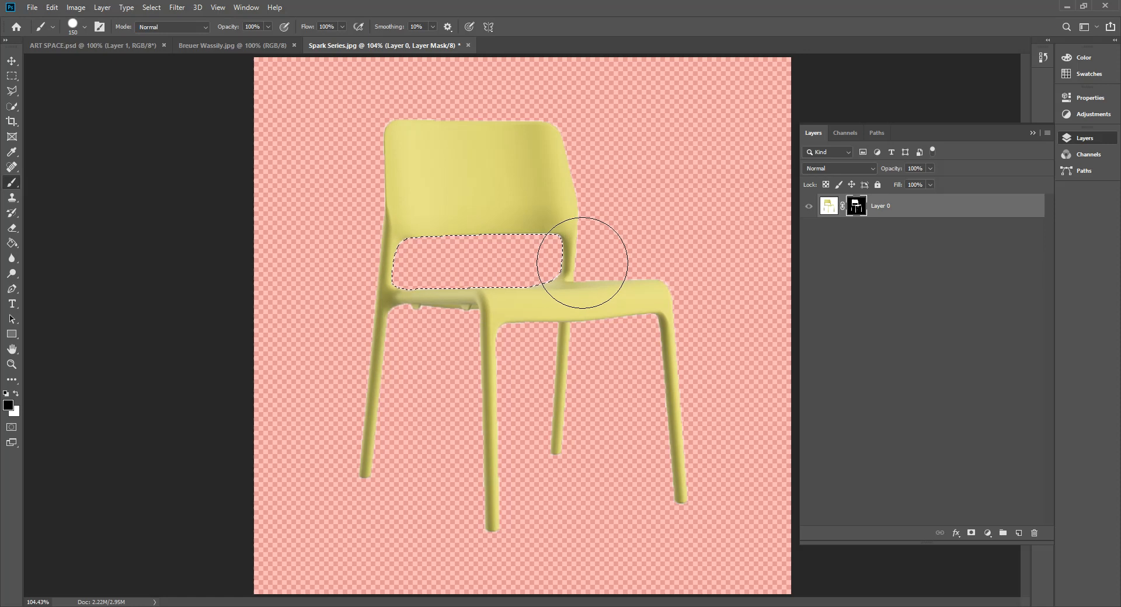
pyautogui.hotkey('ctrl', 'BackSpace')
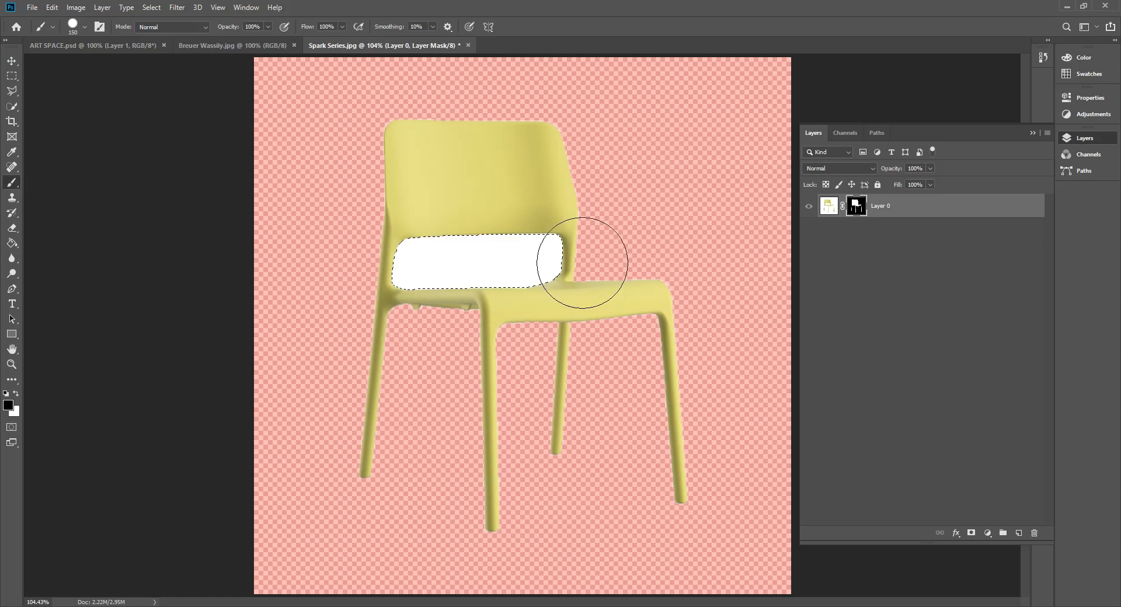
pyautogui.moveTo(359, 262)
pyautogui.mouseDown()
pyautogui.moveTo(445, 267)
pyautogui.moveTo(528, 236)
pyautogui.moveTo(540, 250)
pyautogui.mouseUp()
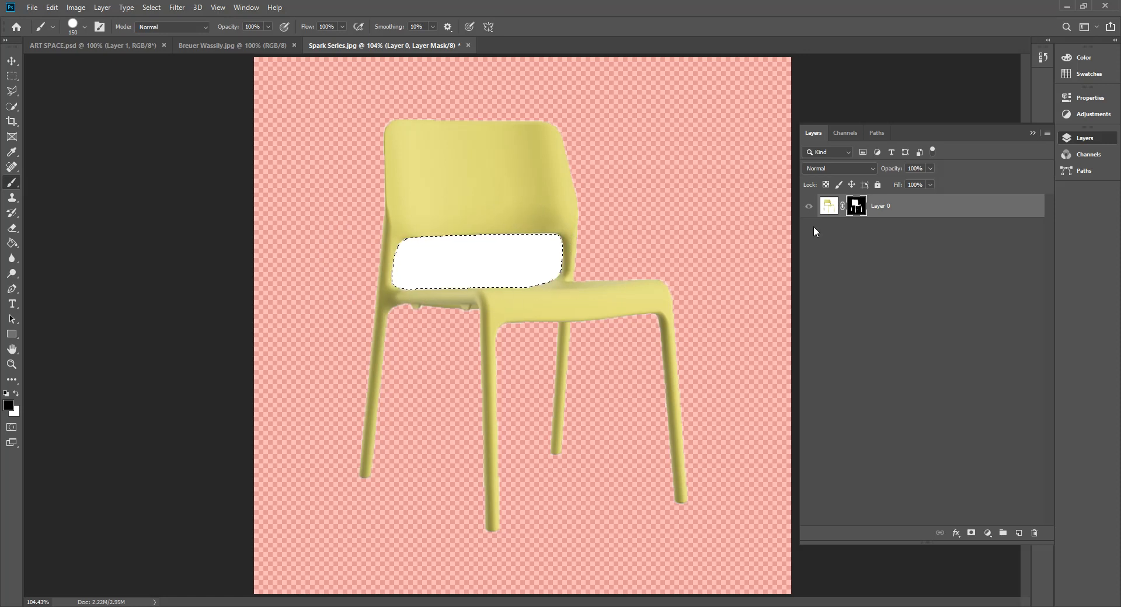
pyautogui.press('\\')
pyautogui.click(829, 206)
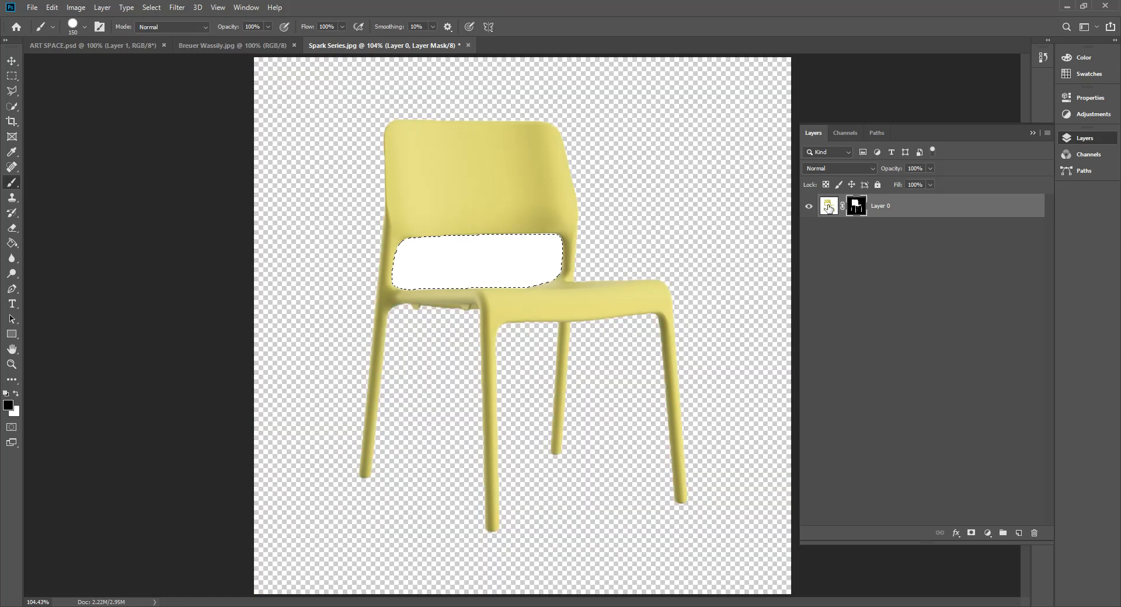
# Step: Undo the black stroke on Layer 0's image, paint the selected opening below the backrest black on its mask, and deselect
pyautogui.moveTo(444, 251)
pyautogui.mouseDown()
pyautogui.moveTo(396, 287)
pyautogui.moveTo(482, 244)
pyautogui.moveTo(507, 277)
pyautogui.mouseUp()
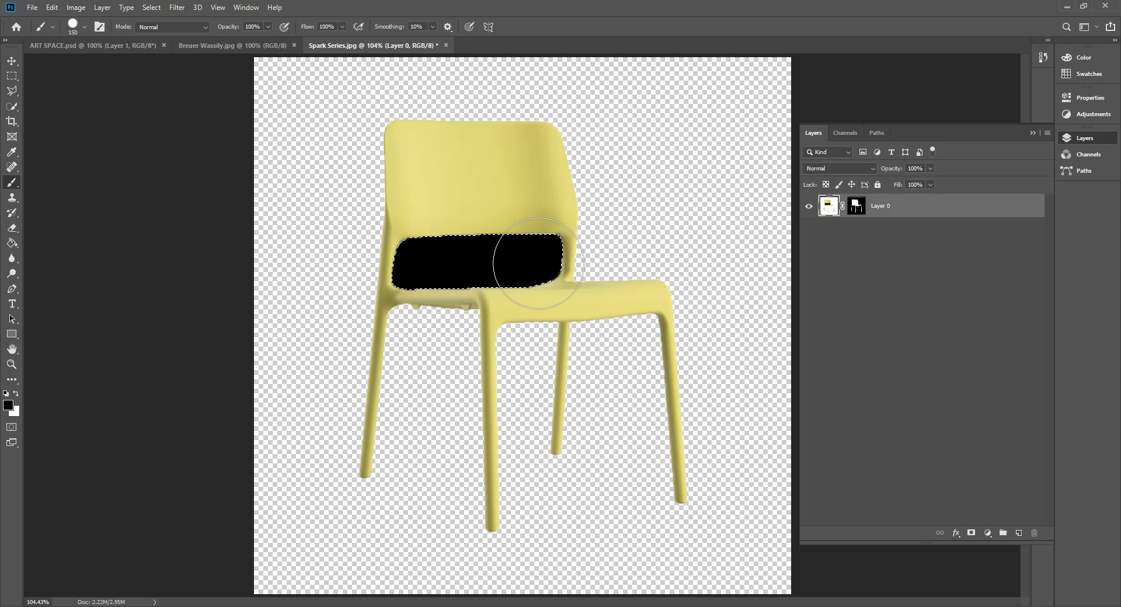
pyautogui.hotkey('ctrl', 'z')
pyautogui.click(857, 207)
pyautogui.moveTo(432, 320)
pyautogui.mouseDown()
pyautogui.moveTo(463, 270)
pyautogui.moveTo(554, 250)
pyautogui.mouseUp()
pyautogui.hotkey('ctrl', 'd')
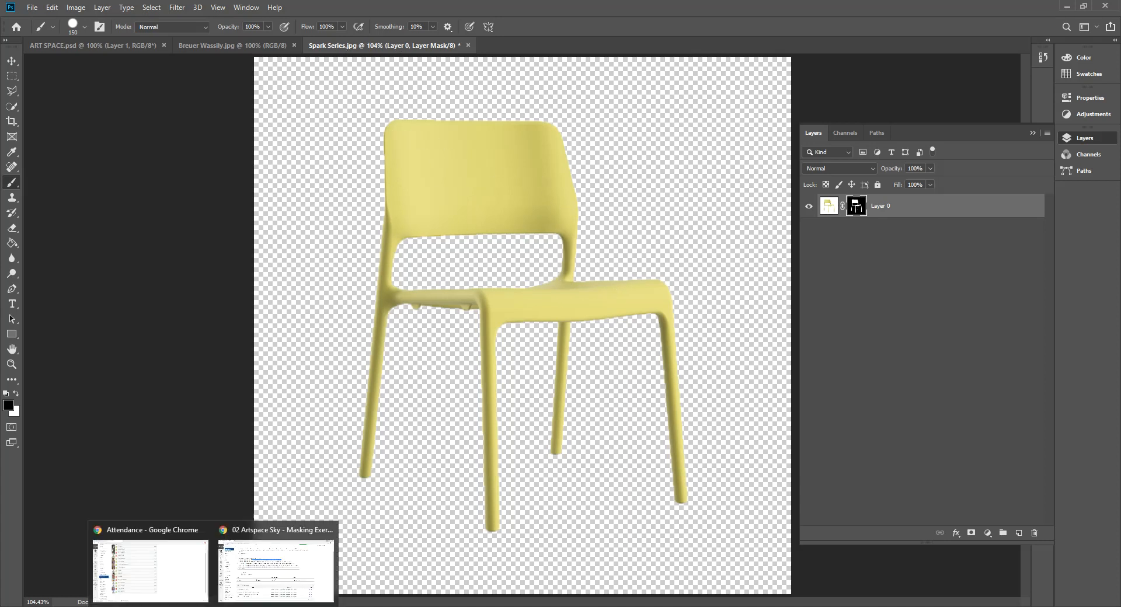
# Step: Switch to the Breuer Wassily.jpg document and look over the chair's leather and tubular frame
pyautogui.click(207, 47)
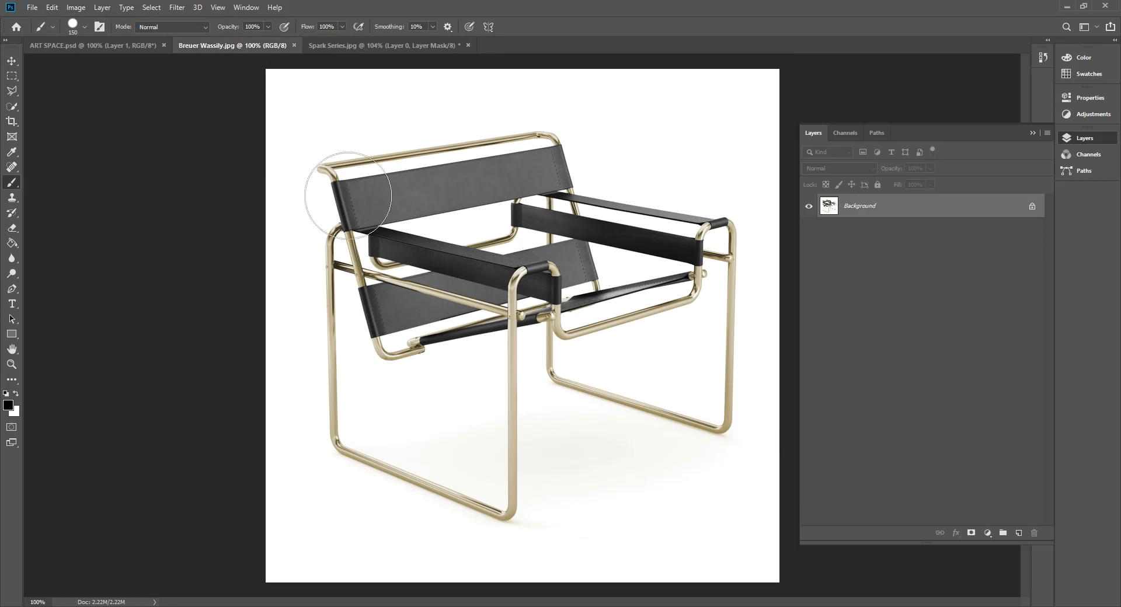
pyautogui.scroll(1, 470, 261)
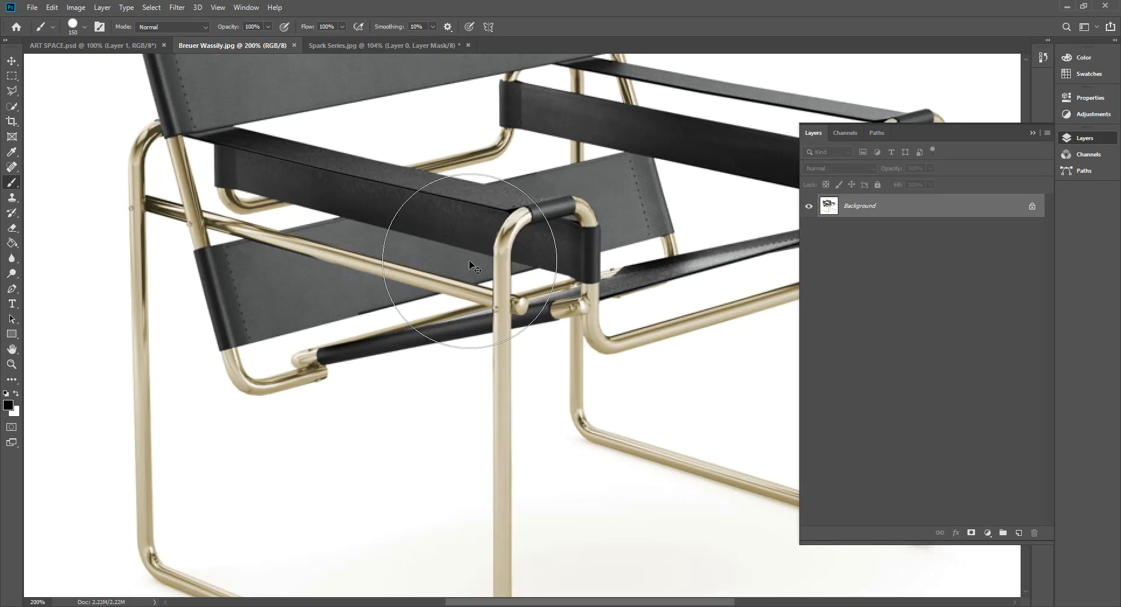
pyautogui.scroll(-1, 469, 261)
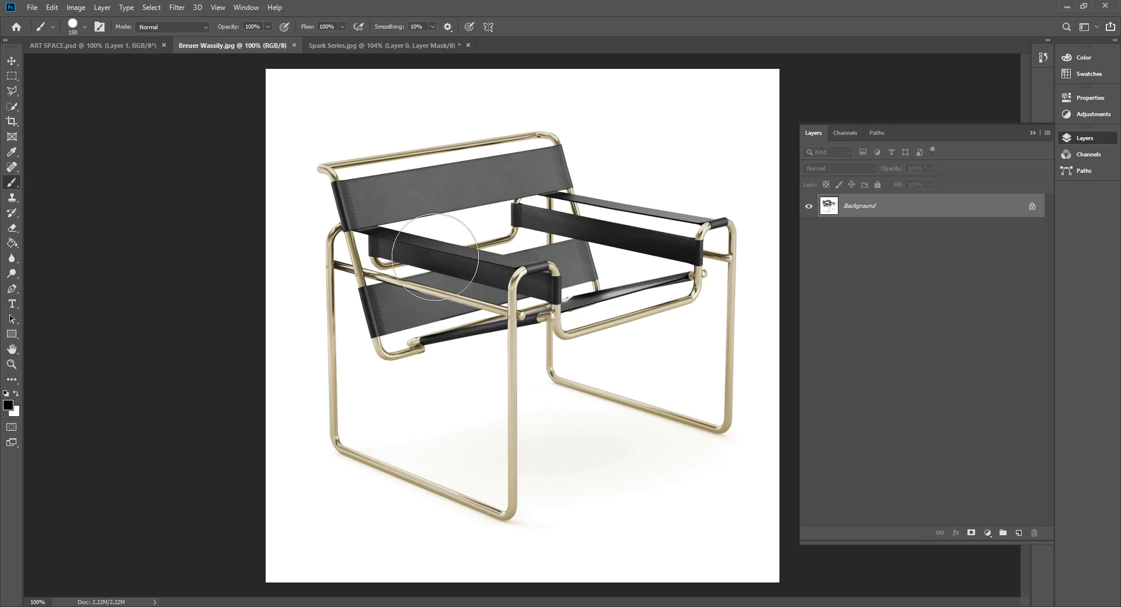
# Step: Select the chair's black leather backrest, seat and armrest straps with the Quick Selection tool
pyautogui.press('w')
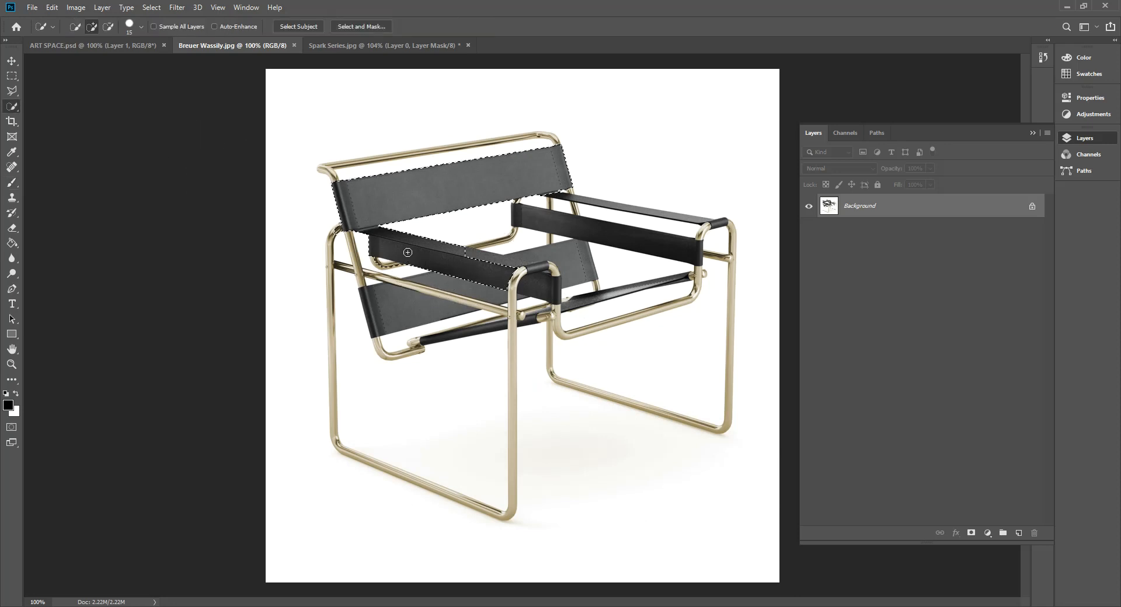
pyautogui.moveTo(408, 251); pyautogui.dragTo(497, 274)
pyautogui.moveTo(609, 230)
pyautogui.mouseDown()
pyautogui.moveTo(563, 259)
pyautogui.moveTo(598, 295)
pyautogui.moveTo(506, 311)
pyautogui.moveTo(489, 328)
pyautogui.moveTo(384, 312)
pyautogui.mouseUp()
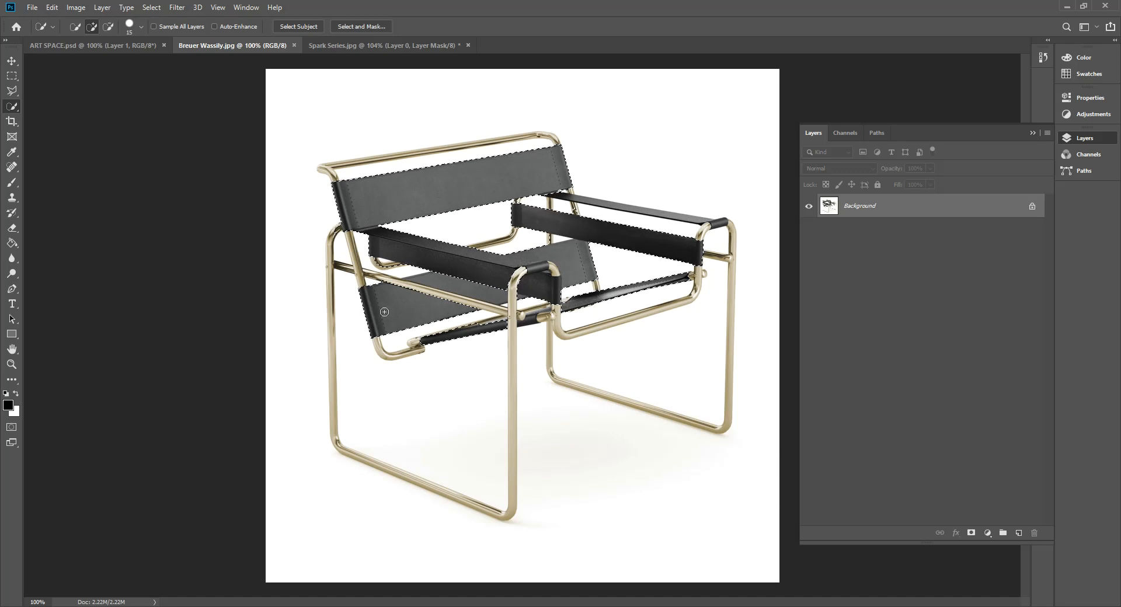
# Step: Add the rear post, floor rail and lower front post of the chair's near-side tubular frame to the quick selection
pyautogui.click(327, 254)
pyautogui.moveTo(329, 254)
pyautogui.mouseDown()
pyautogui.moveTo(332, 375)
pyautogui.moveTo(351, 481)
pyautogui.moveTo(340, 451)
pyautogui.mouseUp()
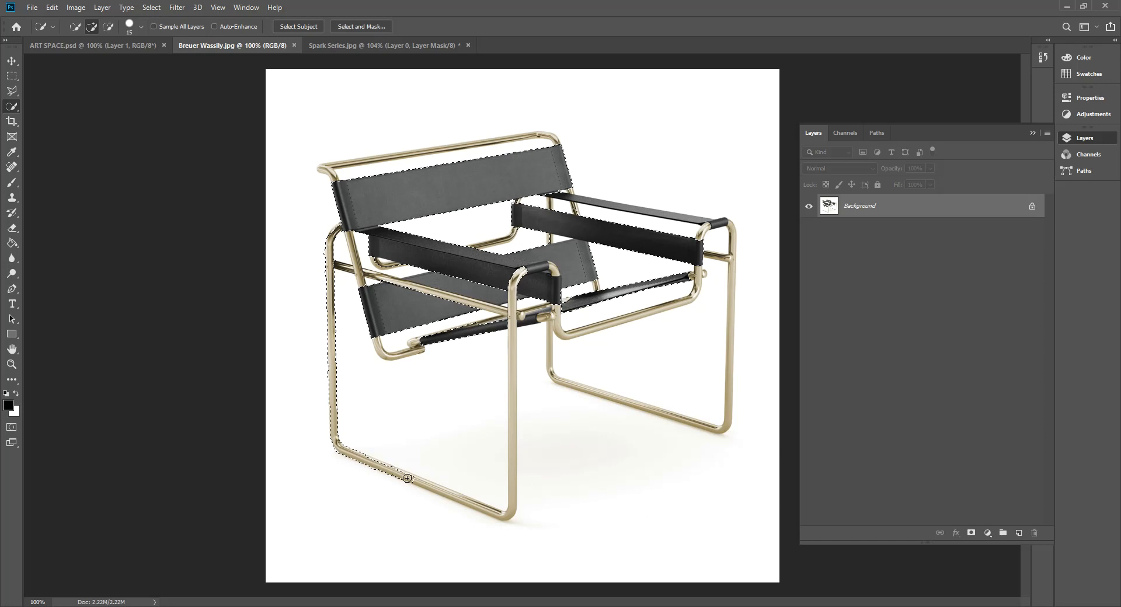
pyautogui.moveTo(452, 497)
pyautogui.mouseDown()
pyautogui.moveTo(511, 514)
pyautogui.moveTo(514, 444)
pyautogui.moveTo(514, 435)
pyautogui.mouseUp()
# Step: Examine the selection edge along the near-side rear post up close, and clear the whole selection
pyautogui.hotkey('ctrl', '+')
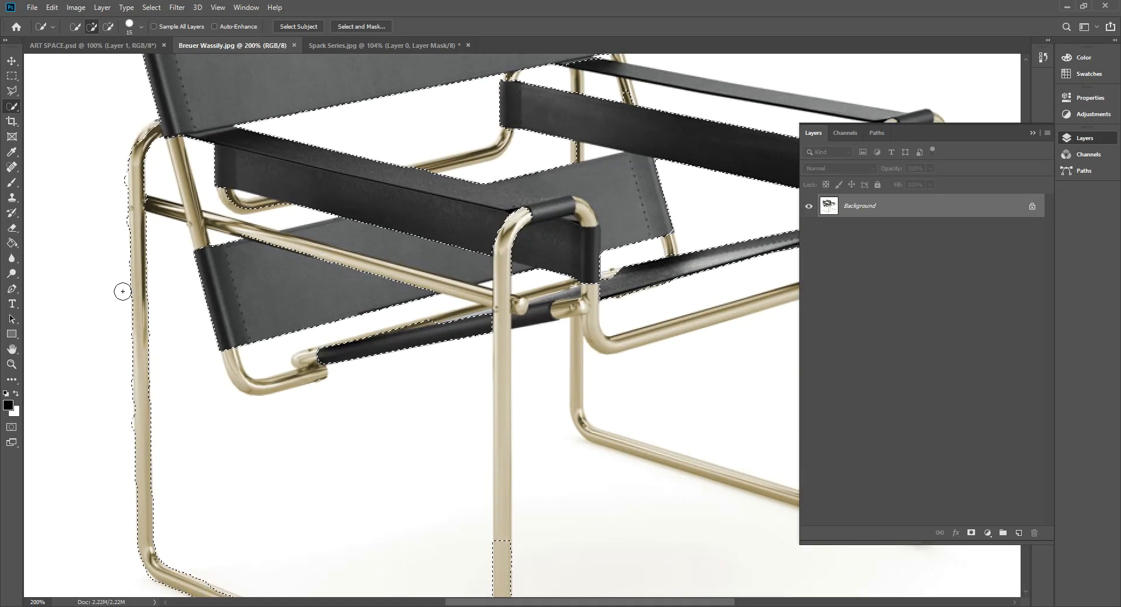
pyautogui.scroll(1, 113, 159)
pyautogui.scroll(-3, 113, 160)
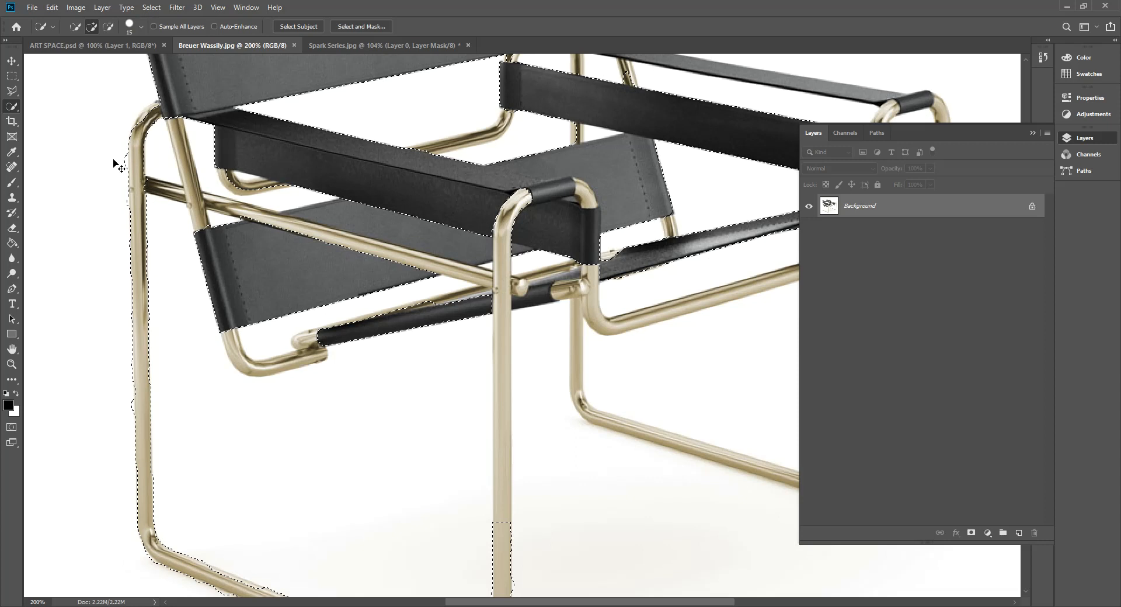
pyautogui.hotkey('ctrl', '+')
pyautogui.moveTo(503, 604); pyautogui.dragTo(415, 604)
pyautogui.scroll(5, 305, 205)
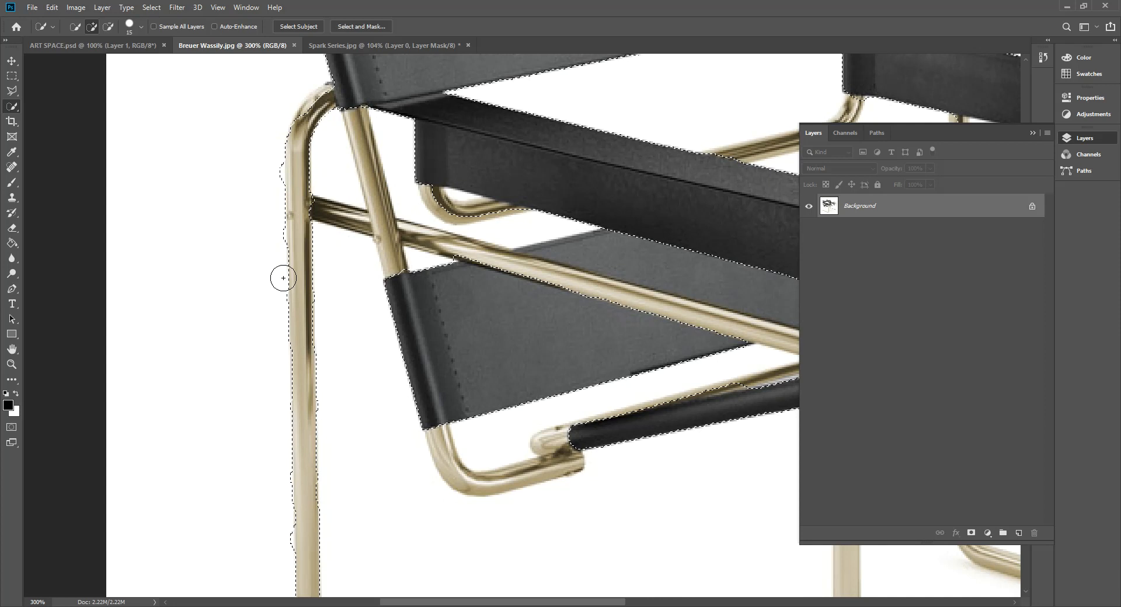
pyautogui.scroll(-1, 278, 461)
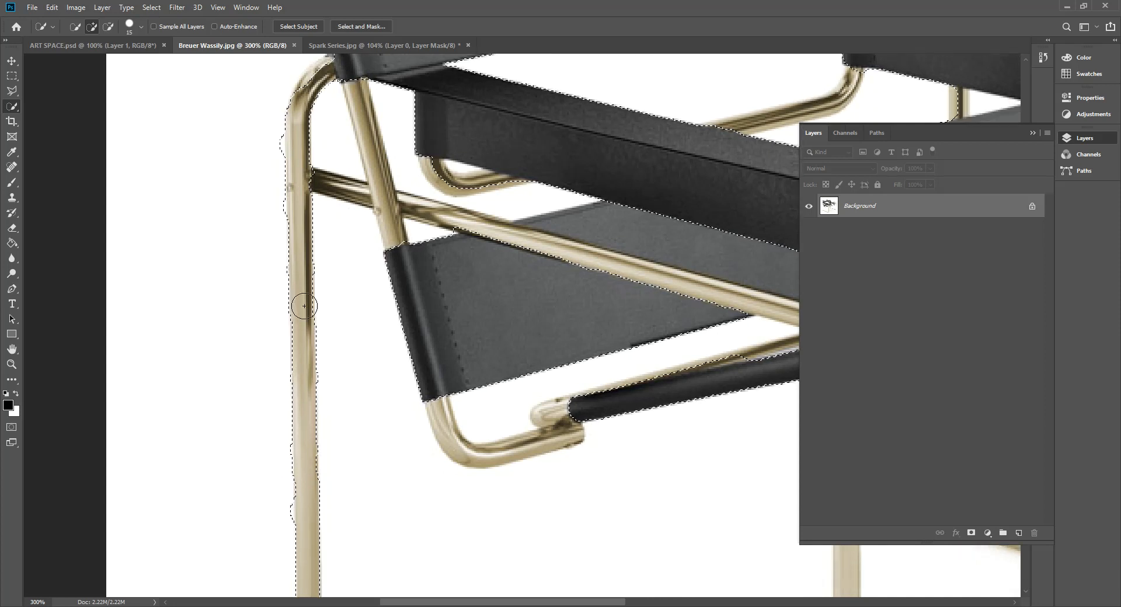
pyautogui.scroll(-4, 292, 374)
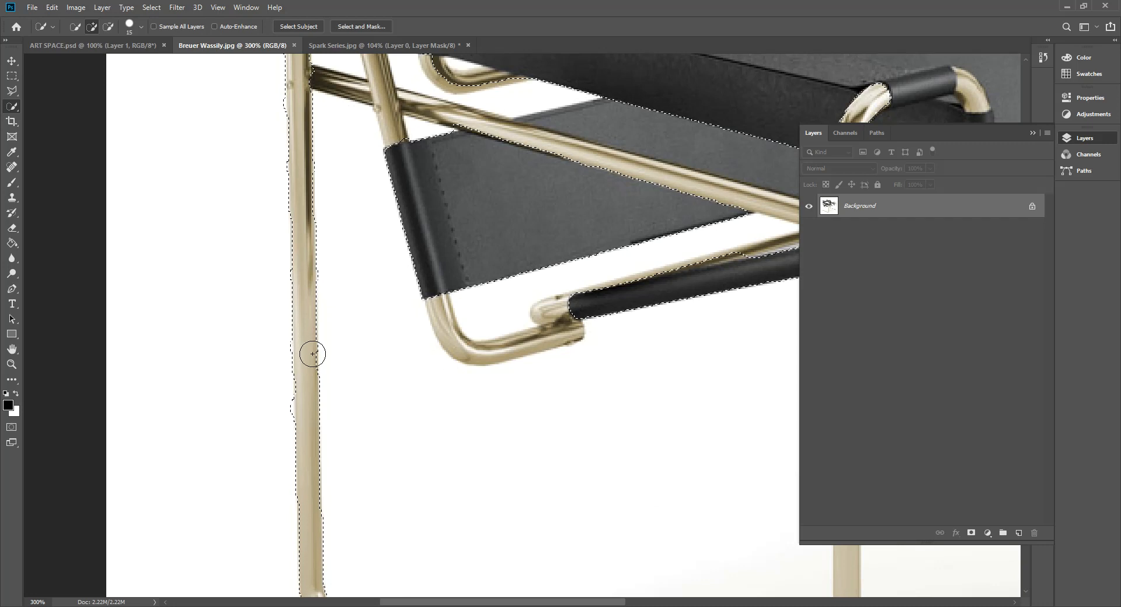
pyautogui.scroll(-2, 313, 356)
pyautogui.hotkey('ctrl', 'd')
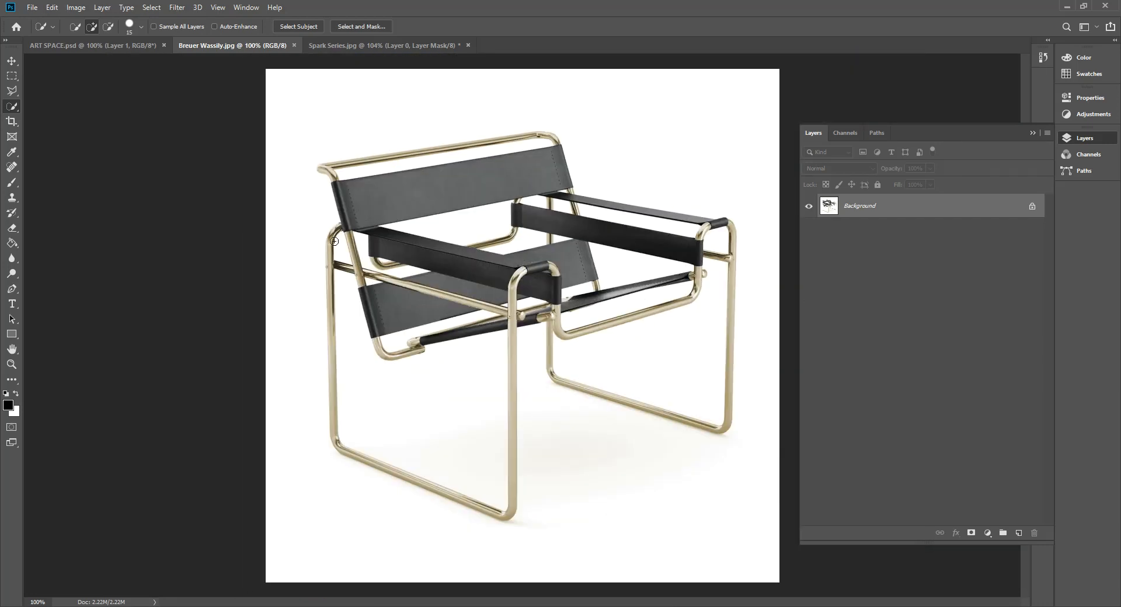
# Step: Outline the near-side frame from the backrest corner around the floor rail to the front post's crossbar joint with the Polygonal Lasso
pyautogui.hotkey('ctrl', '+')
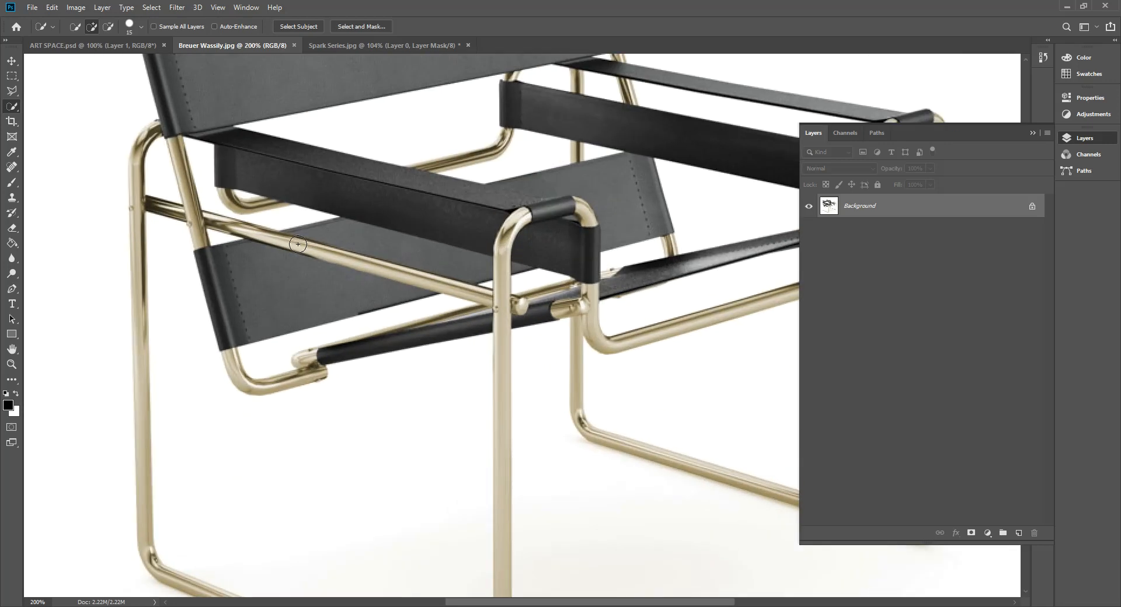
pyautogui.rightClick(7, 92)
pyautogui.click(37, 104)
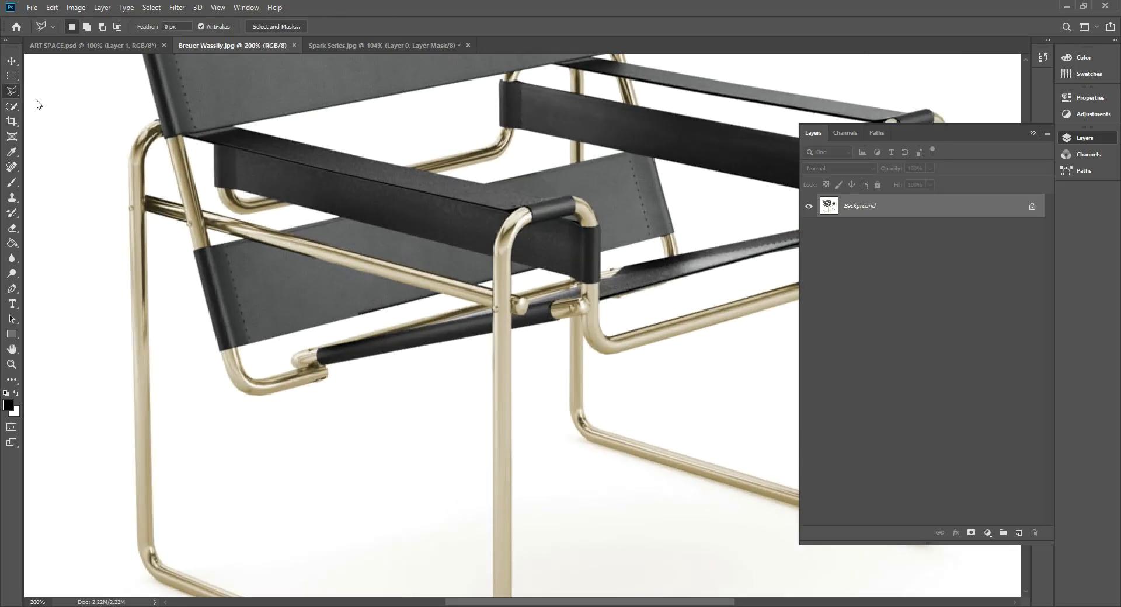
pyautogui.click(157, 120)
pyautogui.click(135, 139)
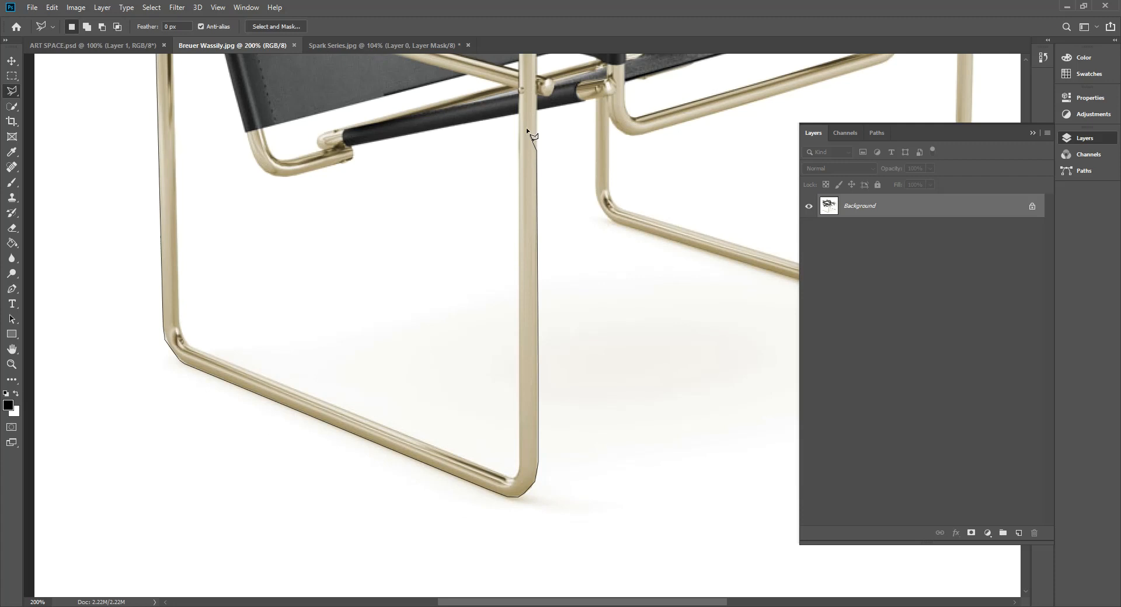
pyautogui.click(520, 88)
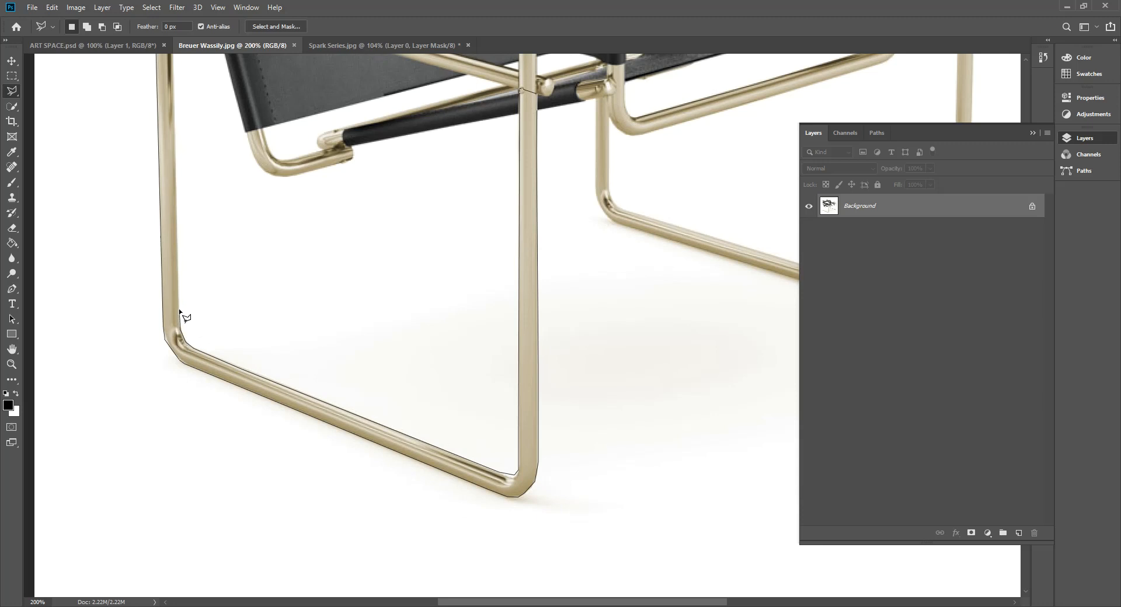
pyautogui.moveTo(175, 34)
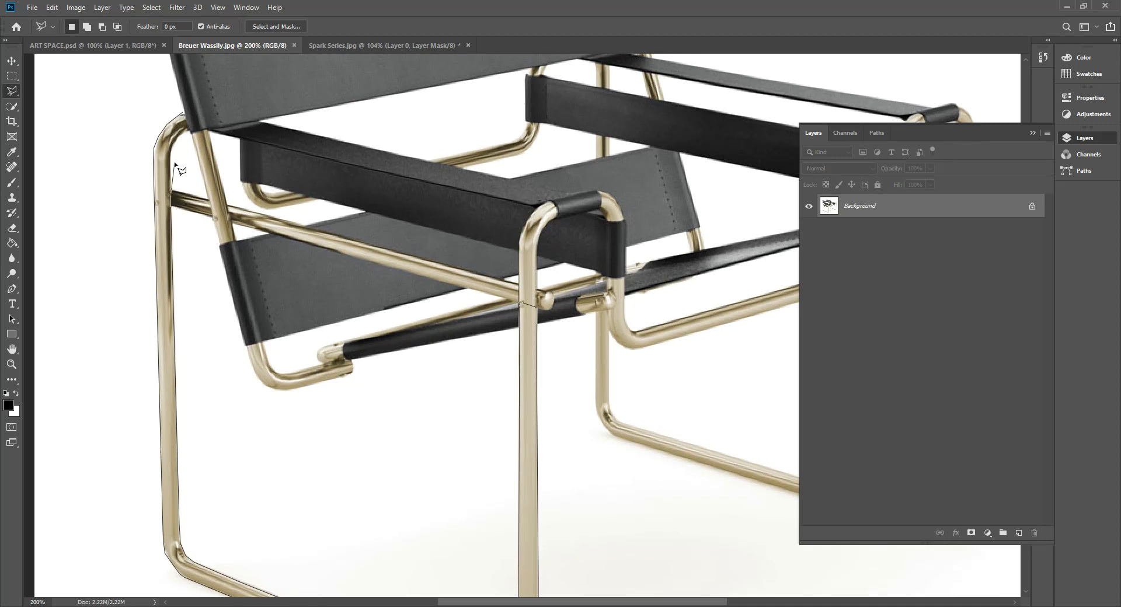
pyautogui.click(185, 114)
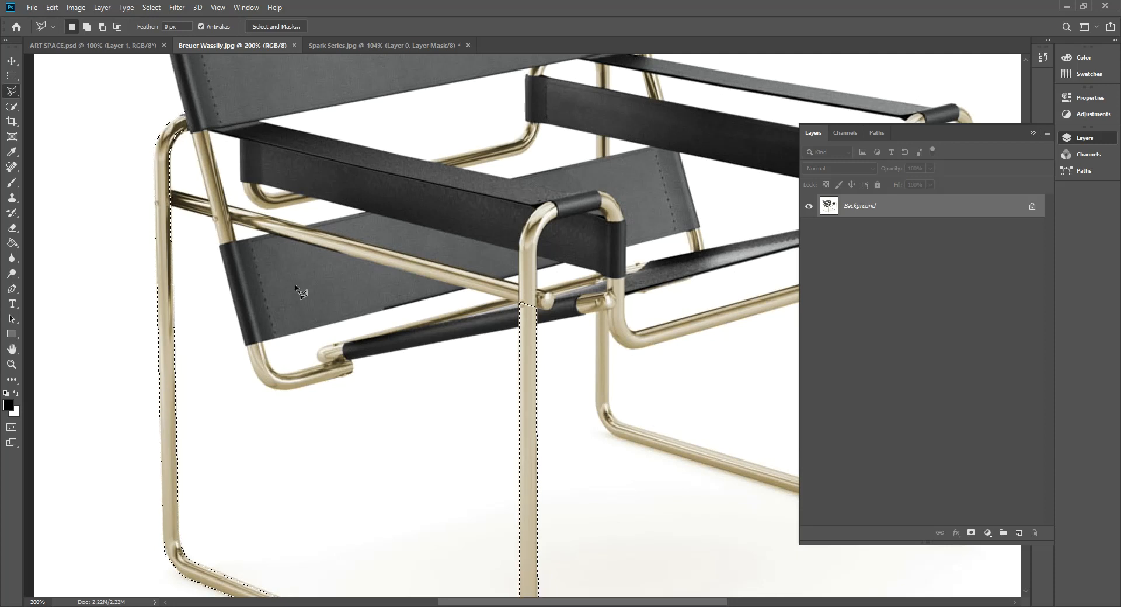
# Step: Add the leather seat panel and the near armrest strap to the frame selection with the Quick Selection tool
pyautogui.press('w')
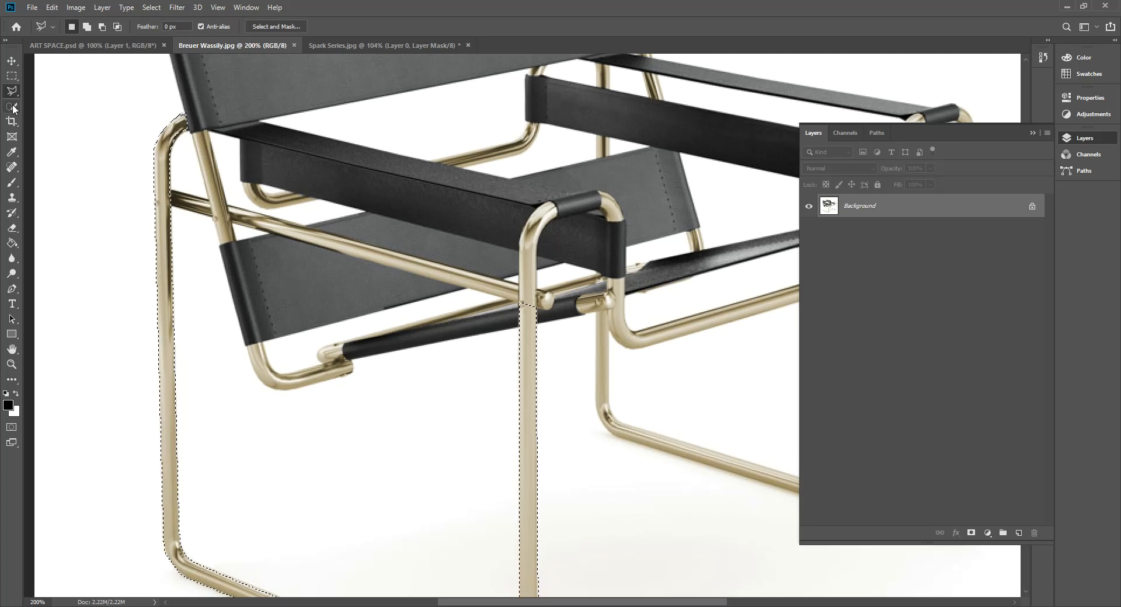
pyautogui.scroll(-1, 251, 272)
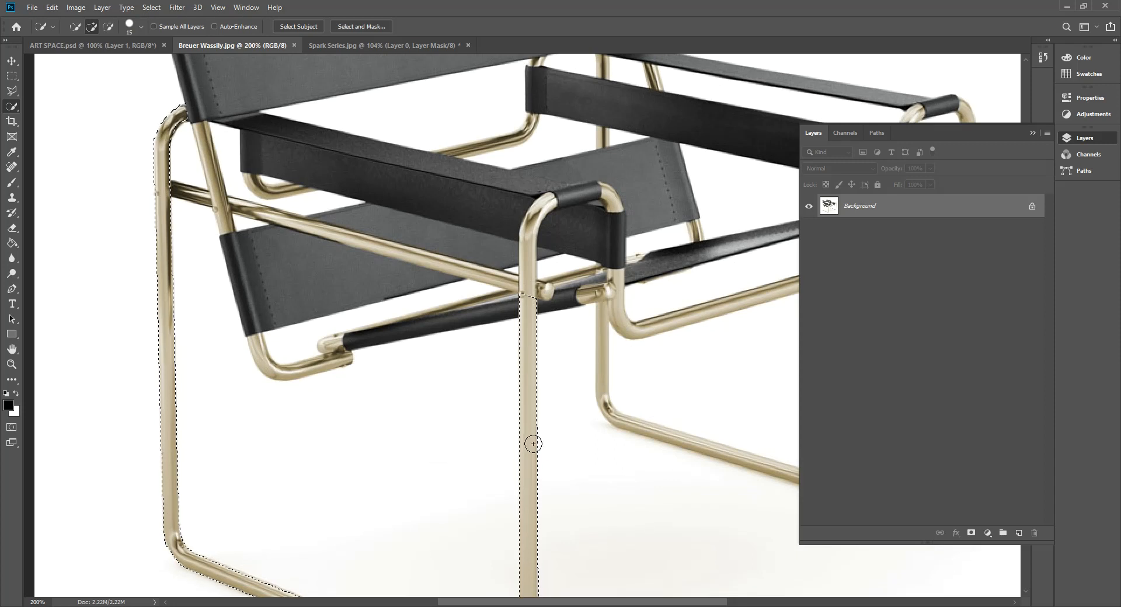
pyautogui.click(291, 267)
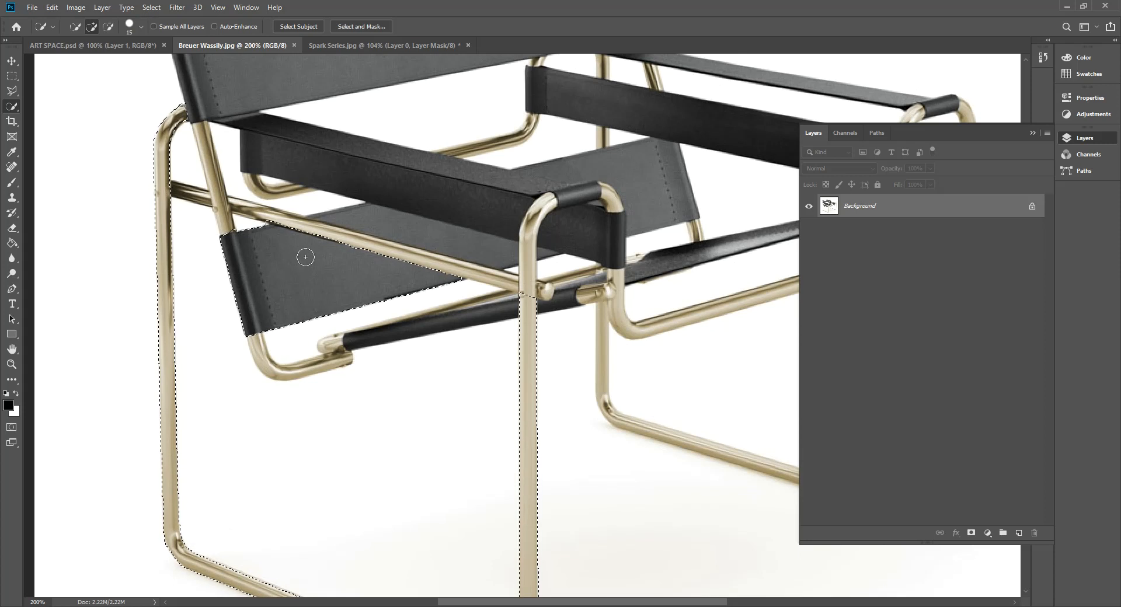
pyautogui.click(317, 166)
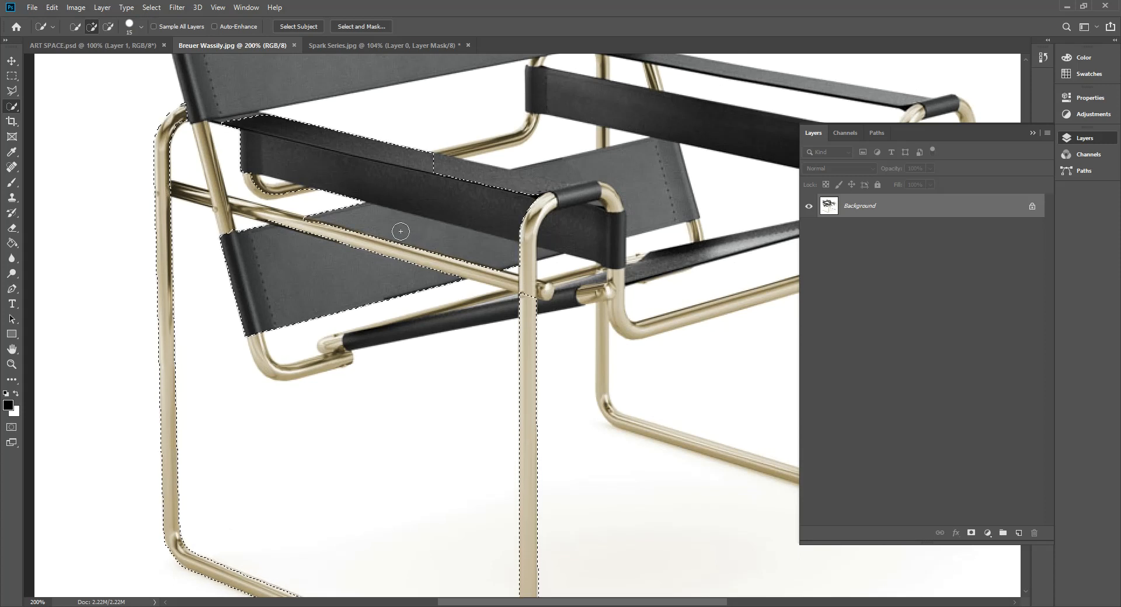
pyautogui.click(587, 173)
pyautogui.press('l')
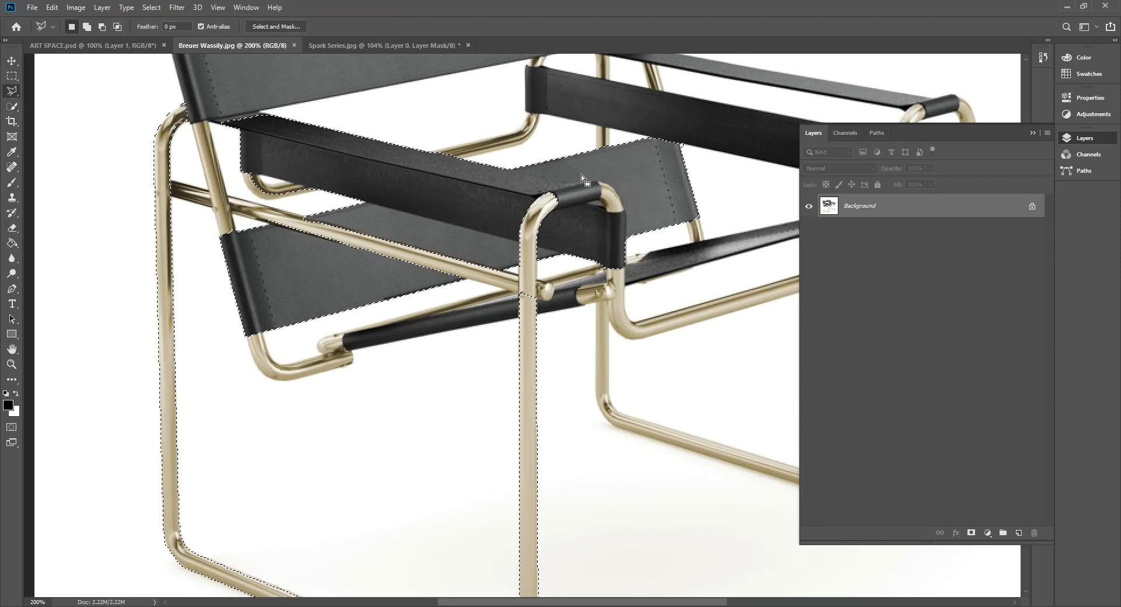
pyautogui.scroll(2, 209, 135)
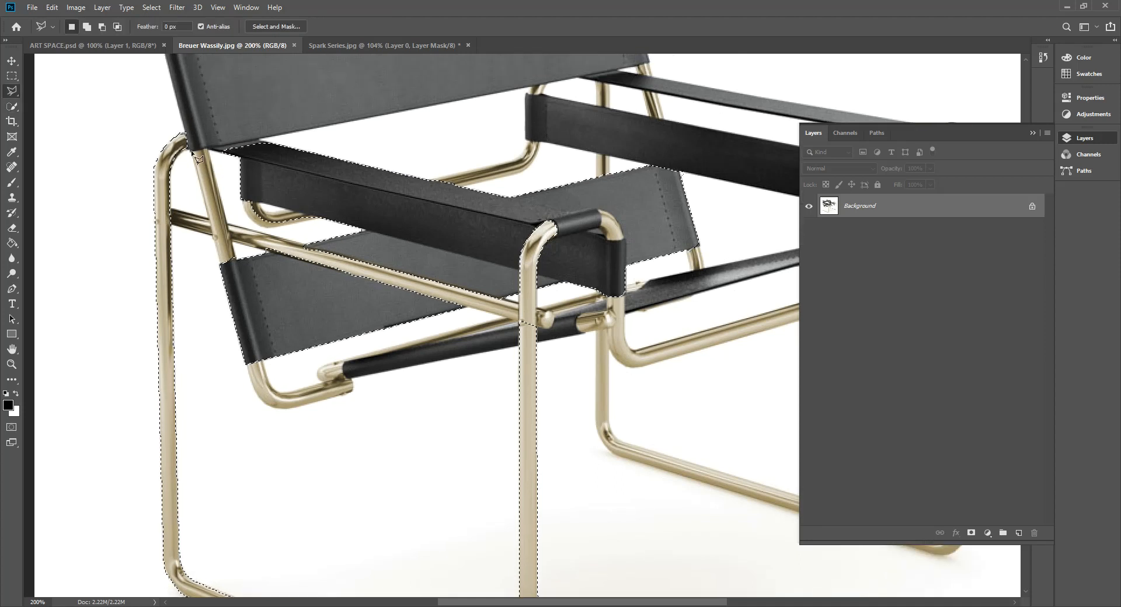
pyautogui.click(192, 150)
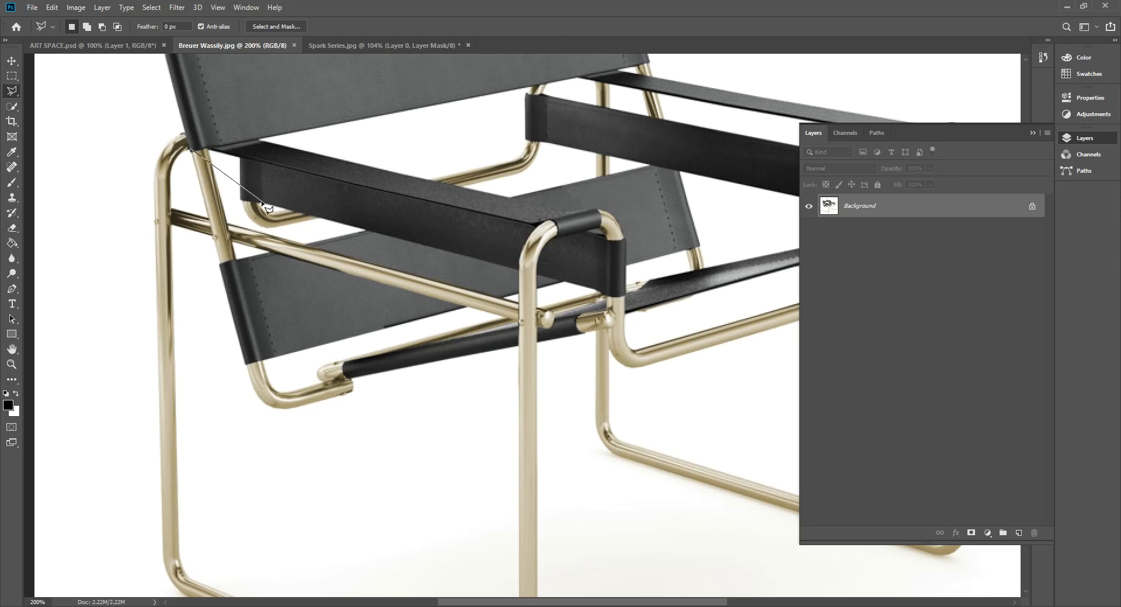
pyautogui.press('Escape')
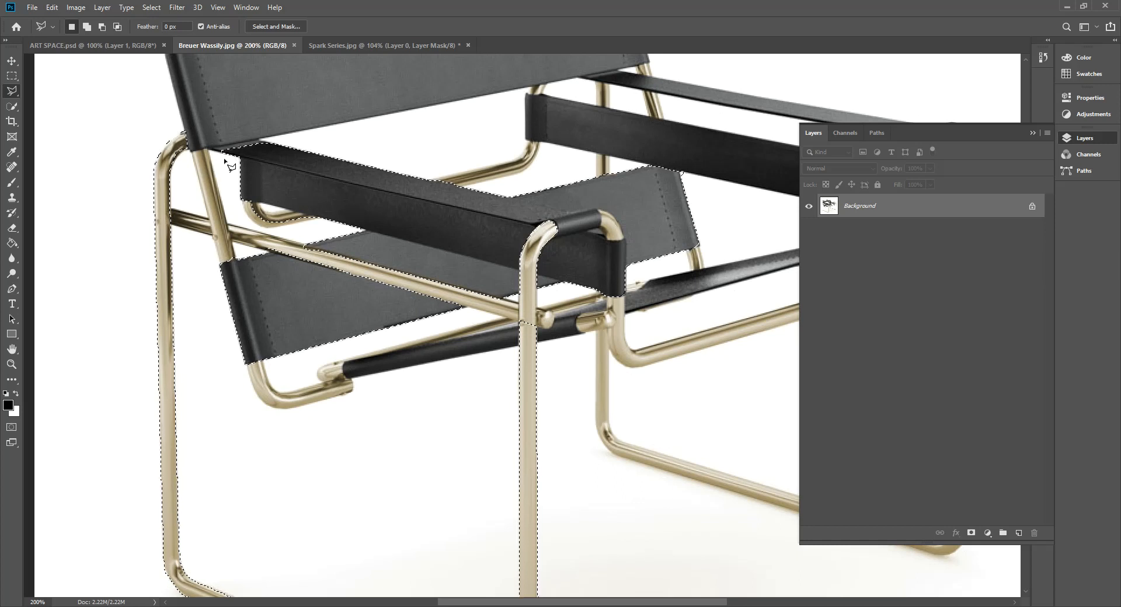
pyautogui.press('shift')
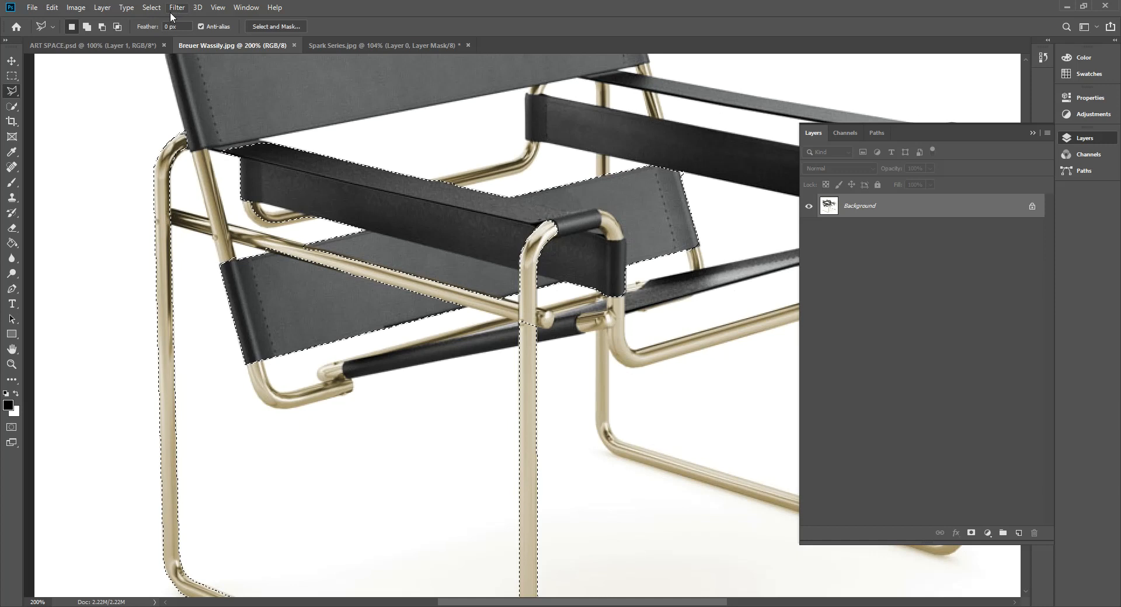
# Step: Try to add the backrest's side edge and upper rail to the selection with the Polygonal Lasso
pyautogui.scroll(2, 315, 175)
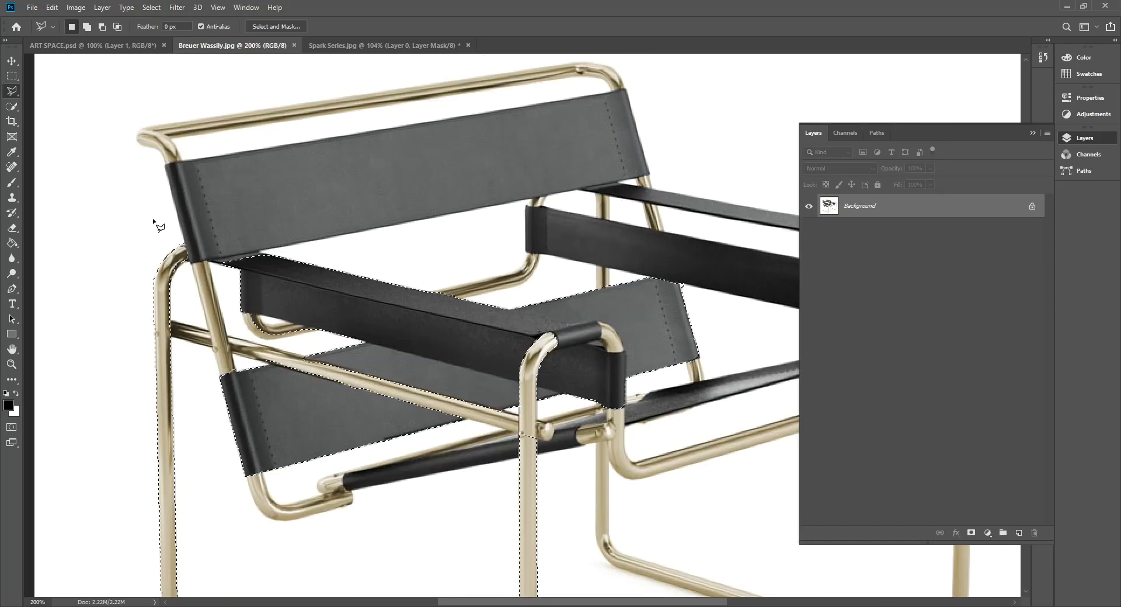
pyautogui.keyDown('shift'); pyautogui.click(187, 244); pyautogui.keyUp('shift')
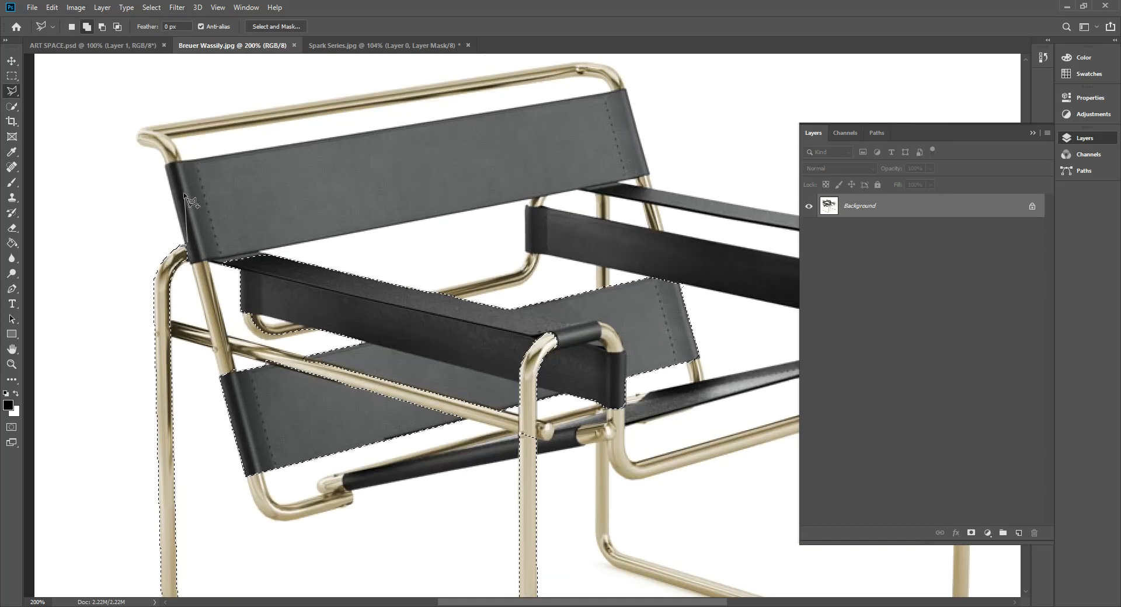
pyautogui.click(162, 153)
pyautogui.click(157, 149)
pyautogui.click(146, 146)
pyautogui.click(138, 135)
pyautogui.click(153, 124)
pyautogui.click(222, 121)
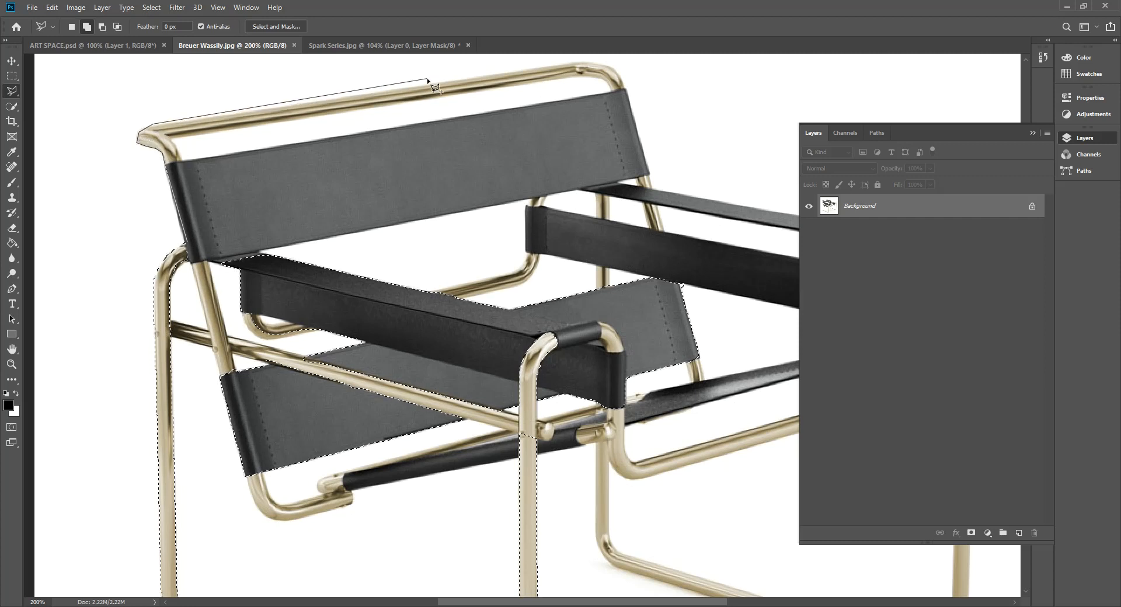
pyautogui.click(558, 66)
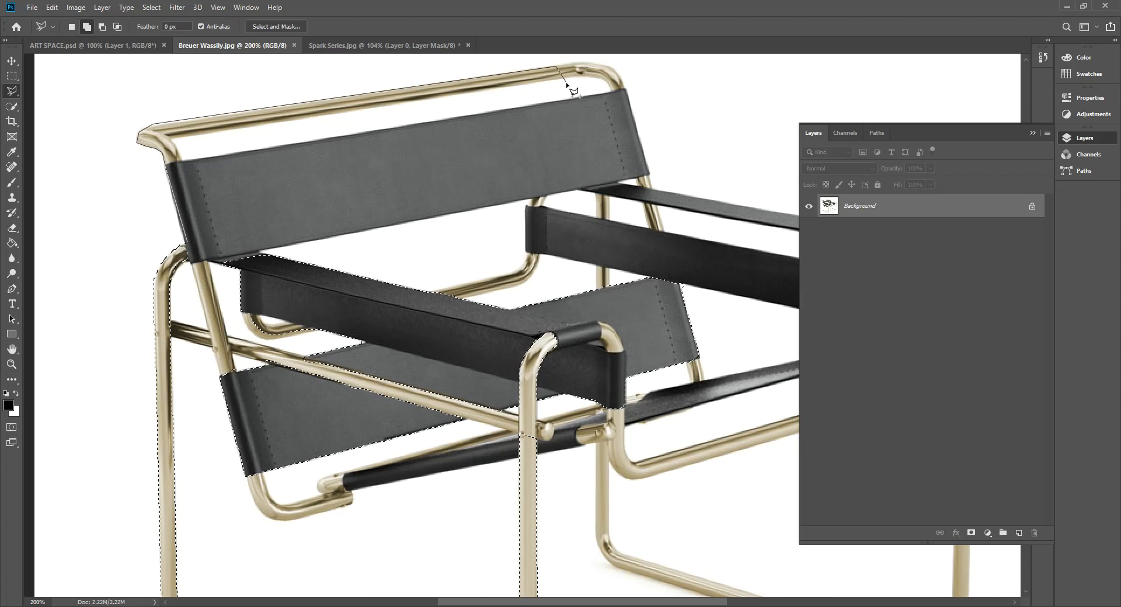
pyautogui.press('BackSpace')
pyautogui.press('BackSpace')
pyautogui.press('BackSpace')
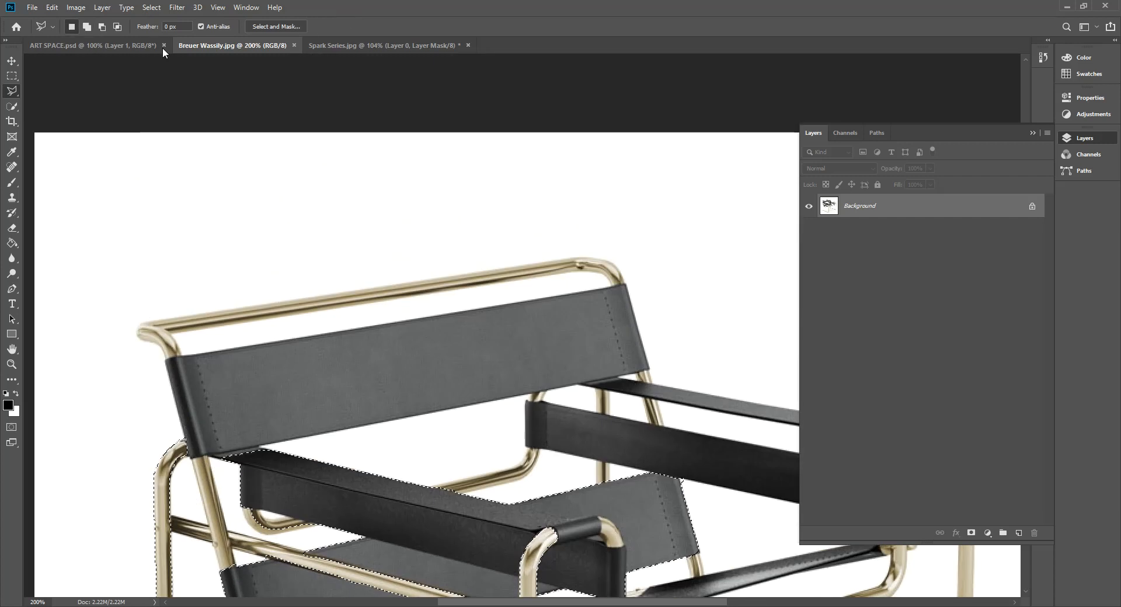
# Step: Switch to the ART SPACE.psd document
pyautogui.click(135, 46)
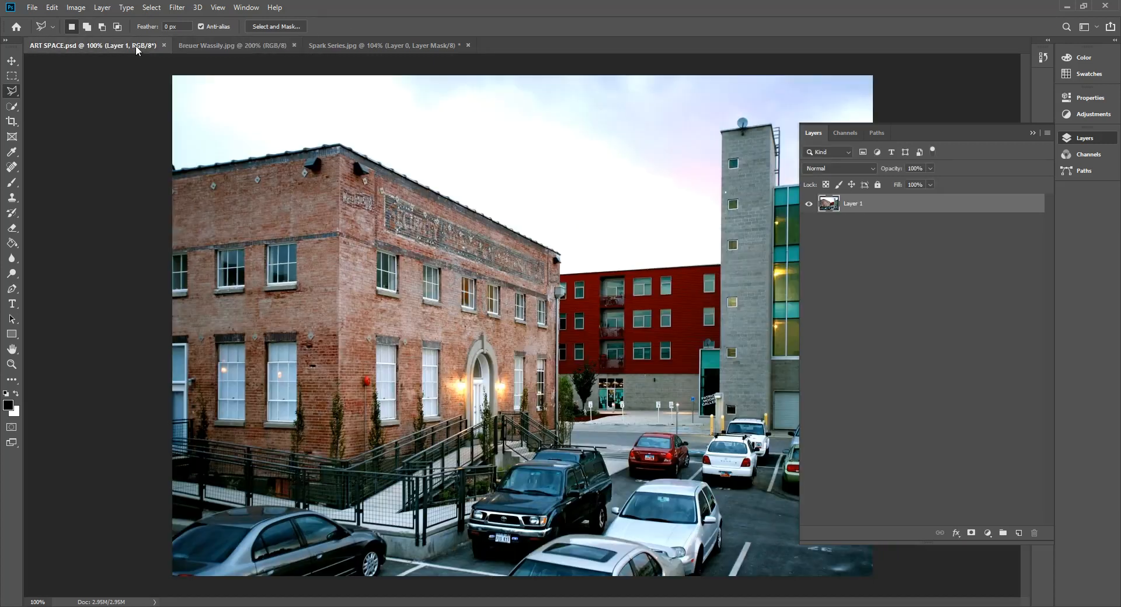
# Step: Switch to the Breuer Wassily.jpg document and deselect the chair frame selection
pyautogui.click(1034, 133)
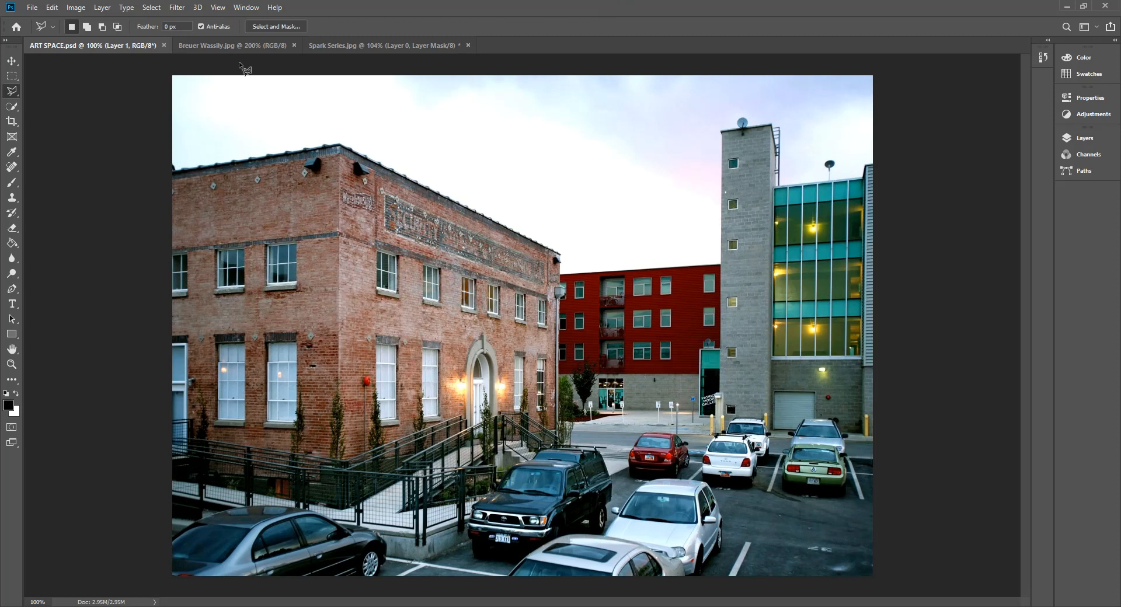
pyautogui.click(237, 45)
pyautogui.scroll(-5, 314, 304)
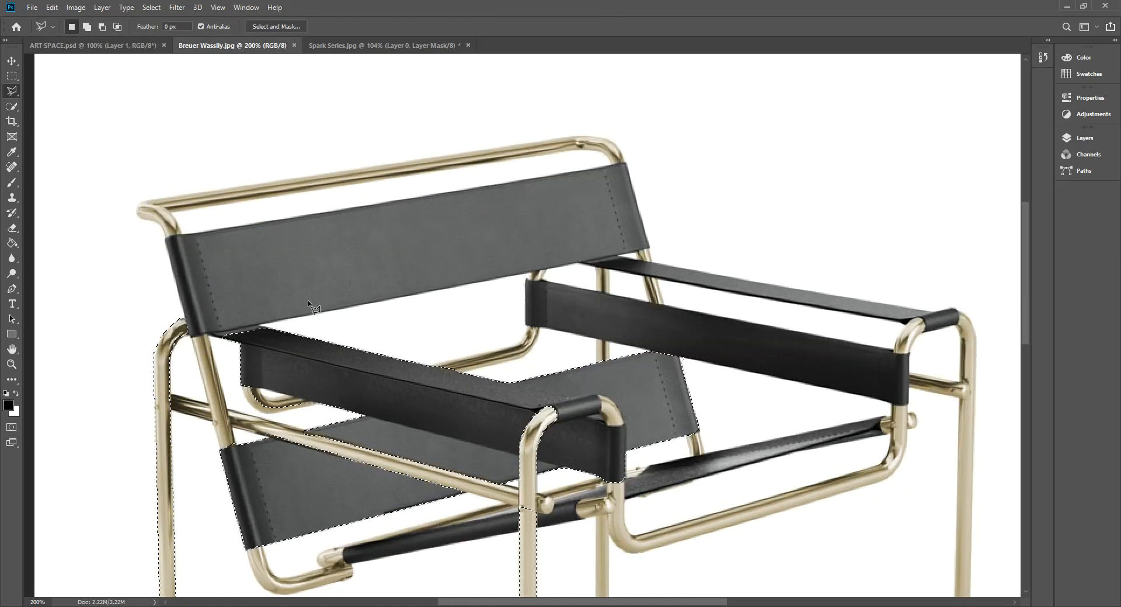
pyautogui.scroll(-1, 327, 299)
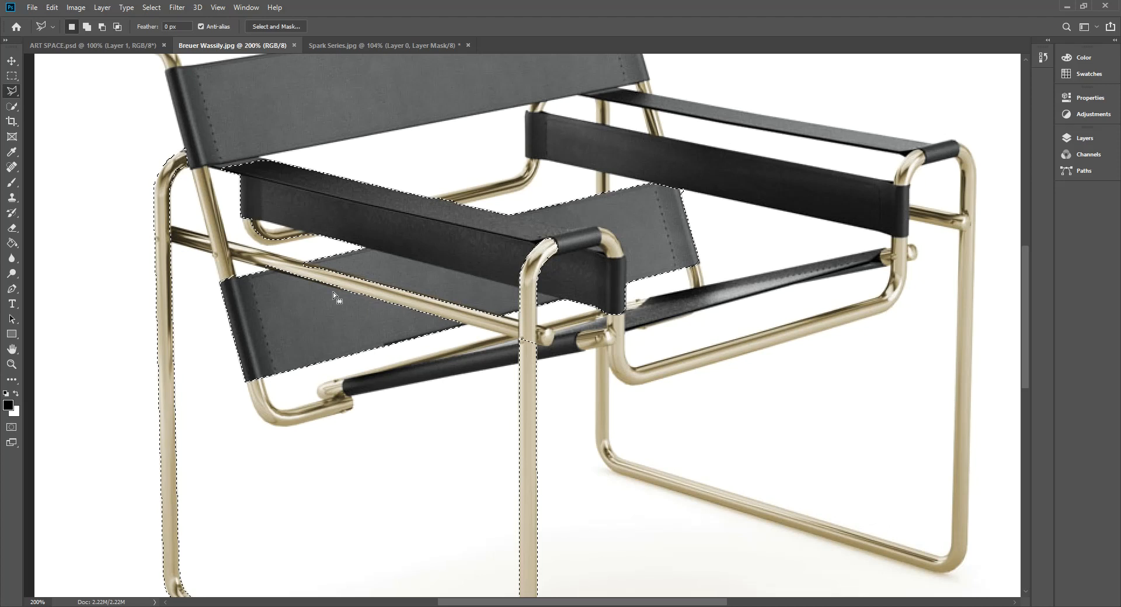
pyautogui.hotkey('ctrl', 'd')
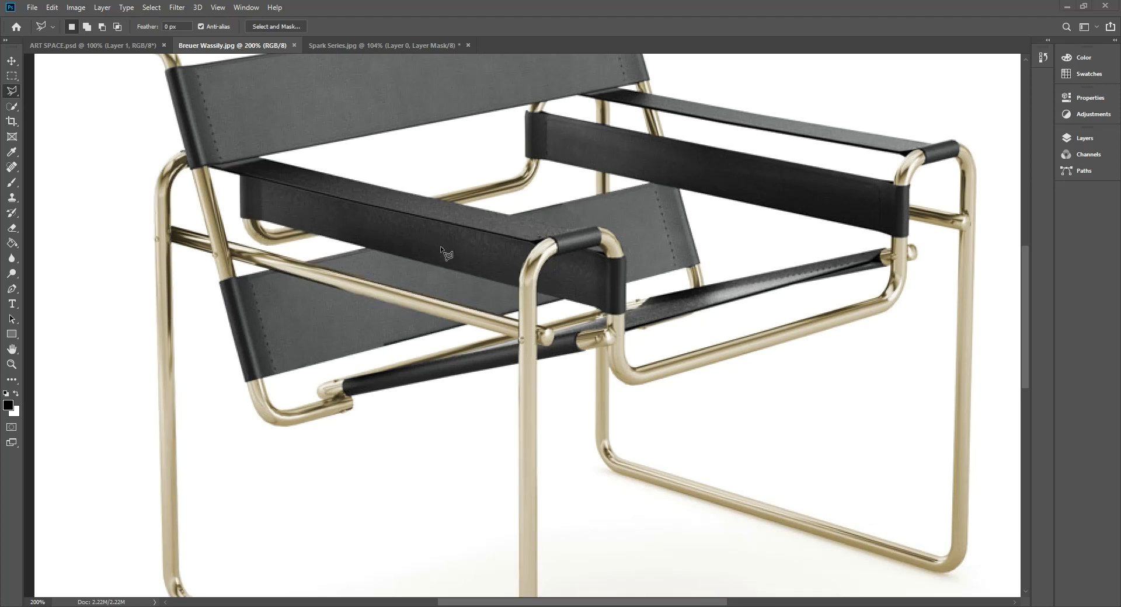
# Step: Switch to the Spark Series.jpg document and add a new layer named TEST
pyautogui.click(352, 47)
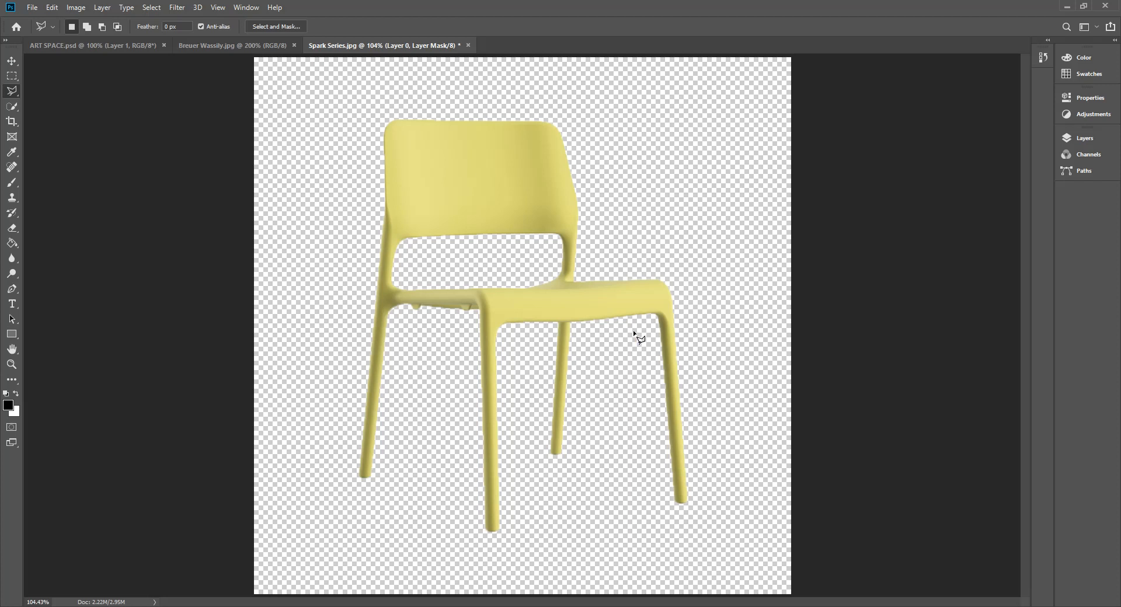
pyautogui.click(1087, 55)
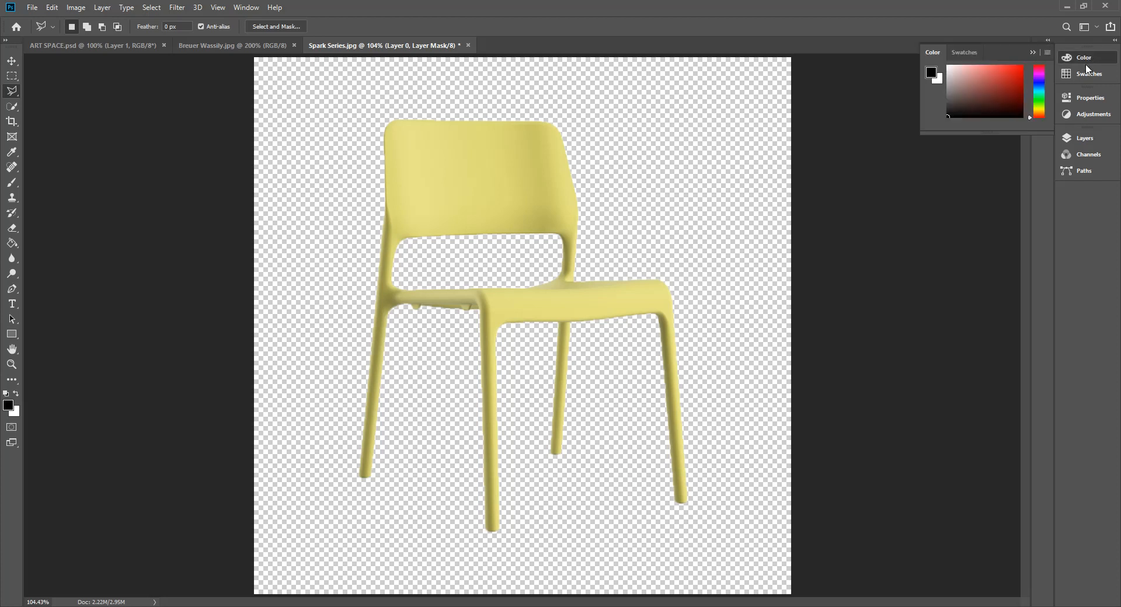
pyautogui.click(1092, 139)
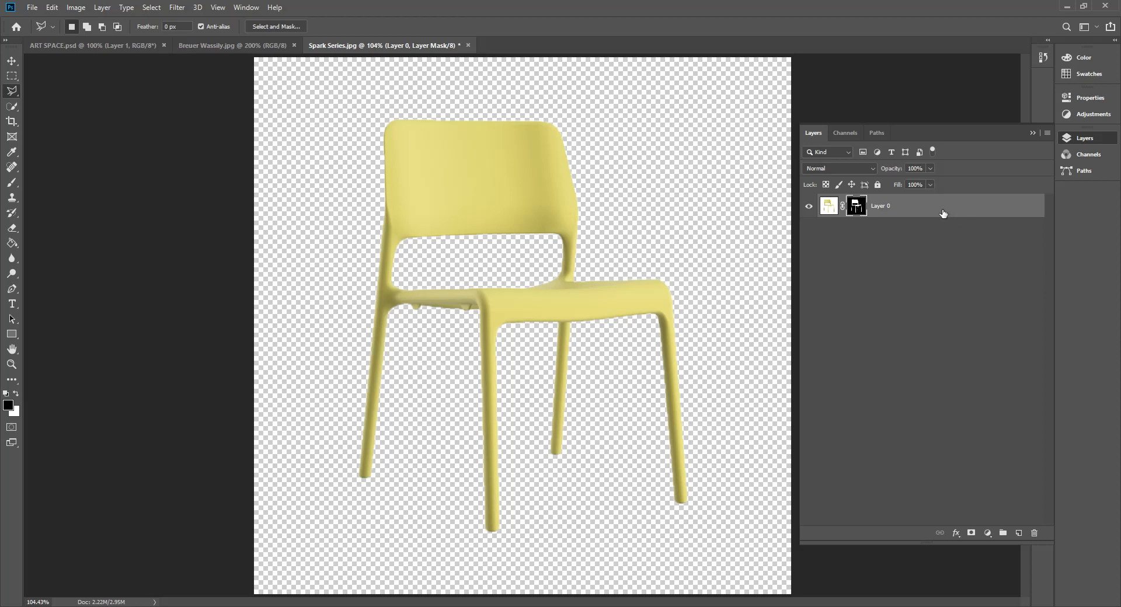
pyautogui.click(1020, 534)
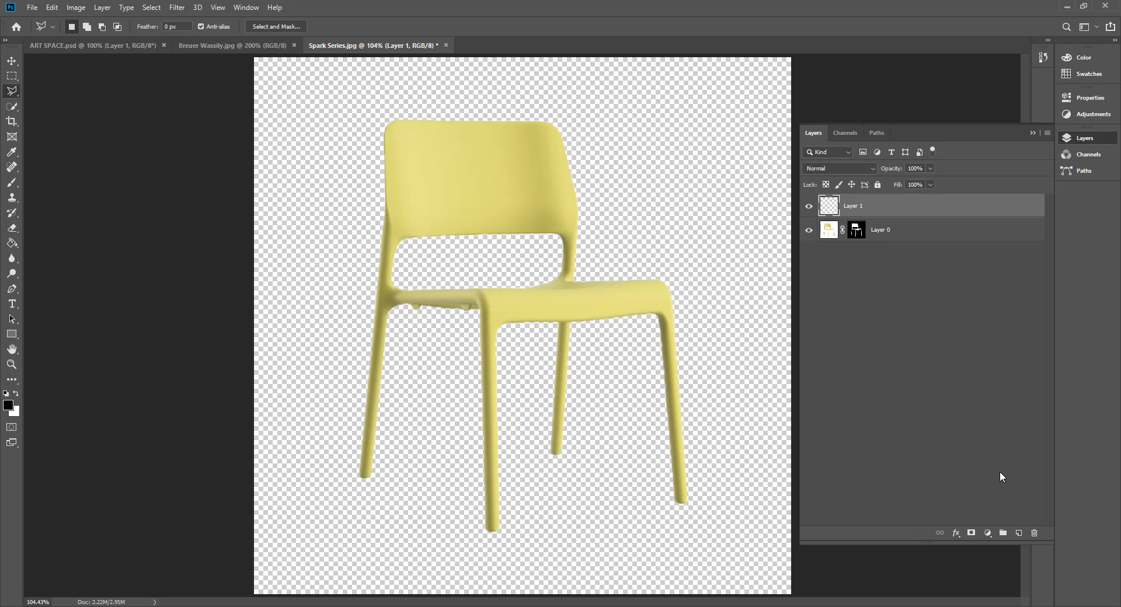
pyautogui.doubleClick(856, 206)
pyautogui.write('TEST')
pyautogui.click(910, 303)
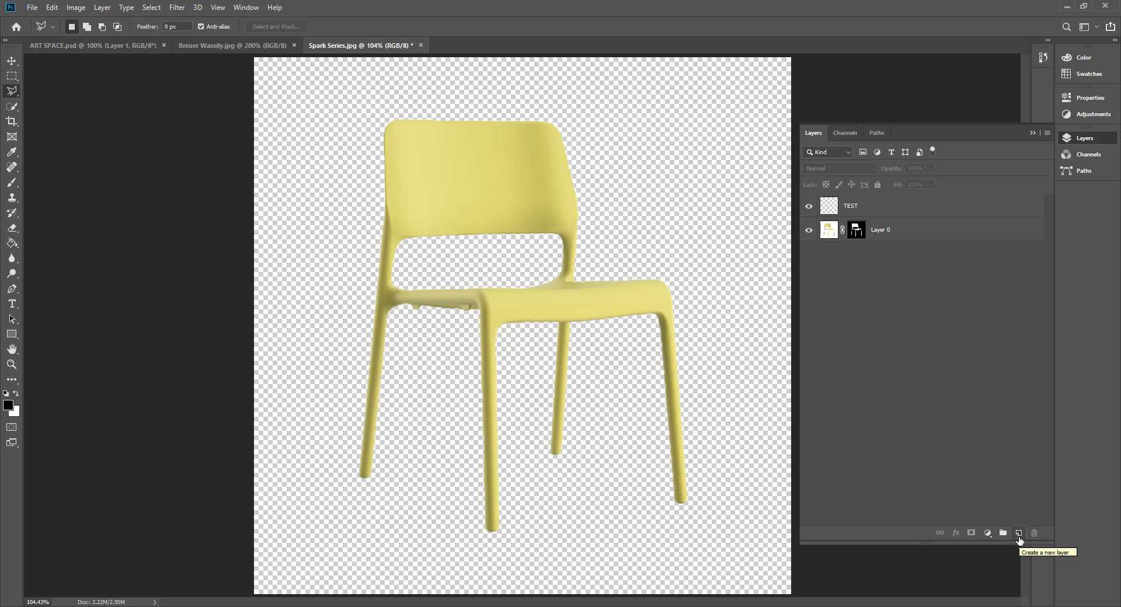
# Step: Move the TEST layer below Layer 0 and leave it as the active layer
pyautogui.click(879, 209)
pyautogui.moveTo(879, 208); pyautogui.dragTo(882, 251)
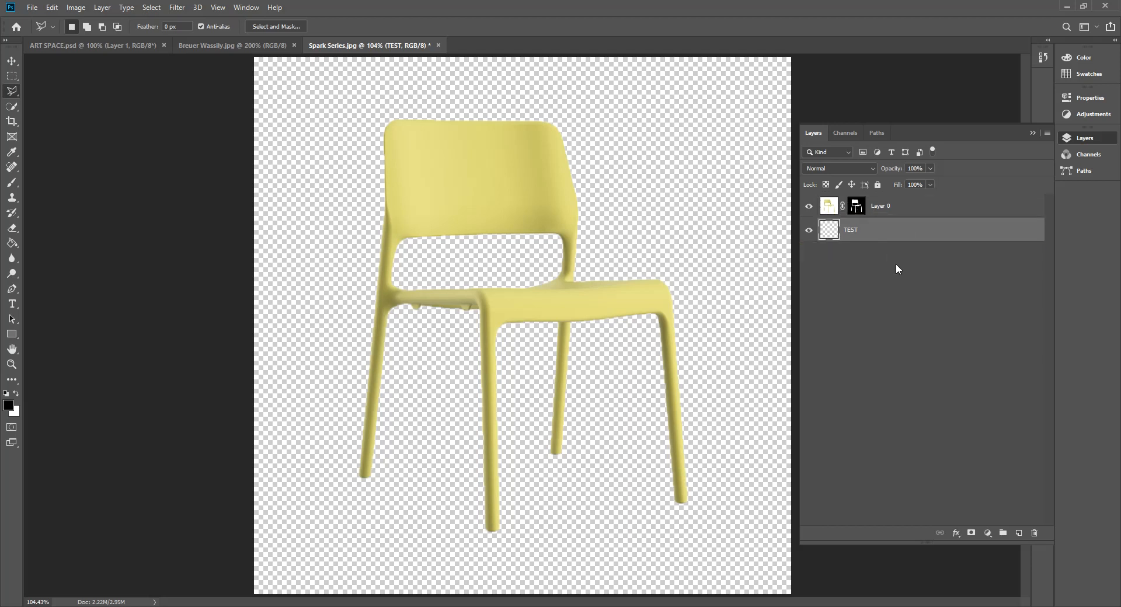
pyautogui.click(922, 209)
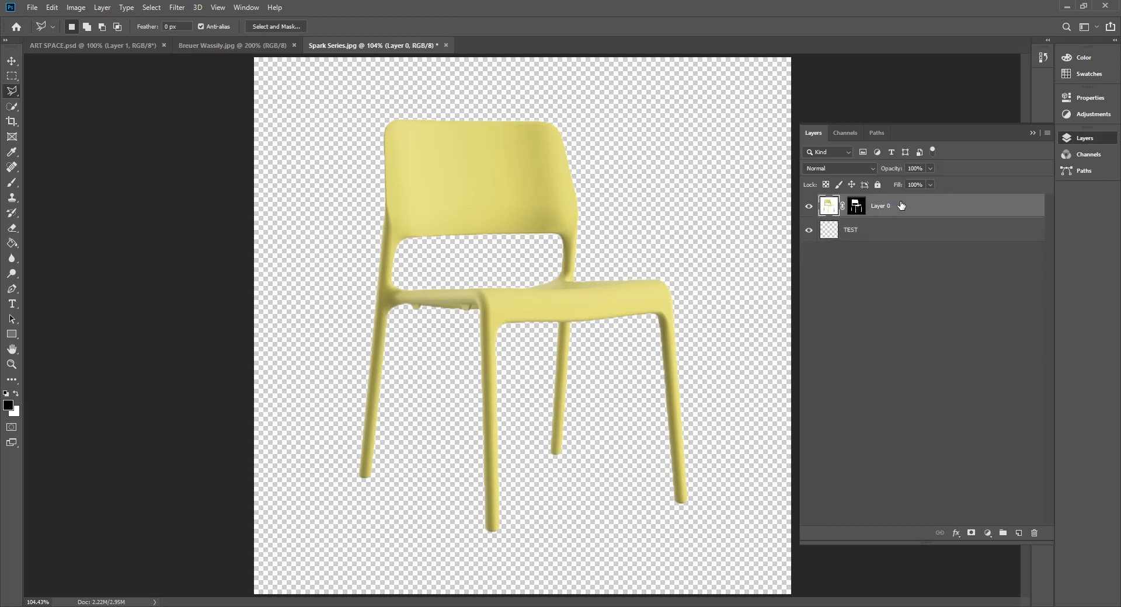
pyautogui.click(888, 230)
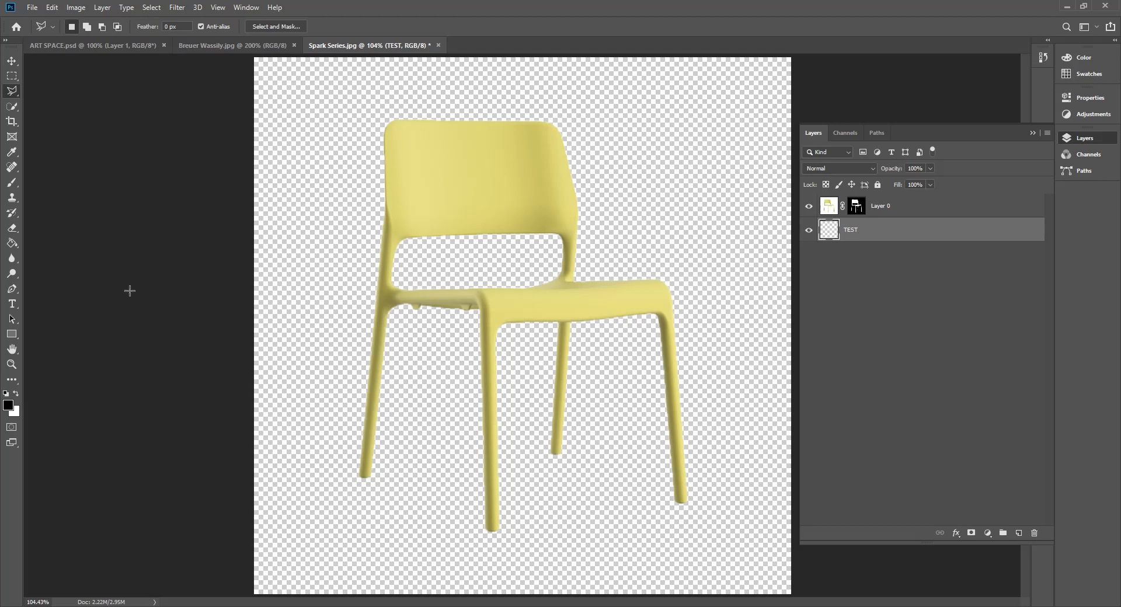
# Step: Set the foreground colour to blue 2213ef and fill the TEST layer with the Paint Bucket
pyautogui.click(19, 243)
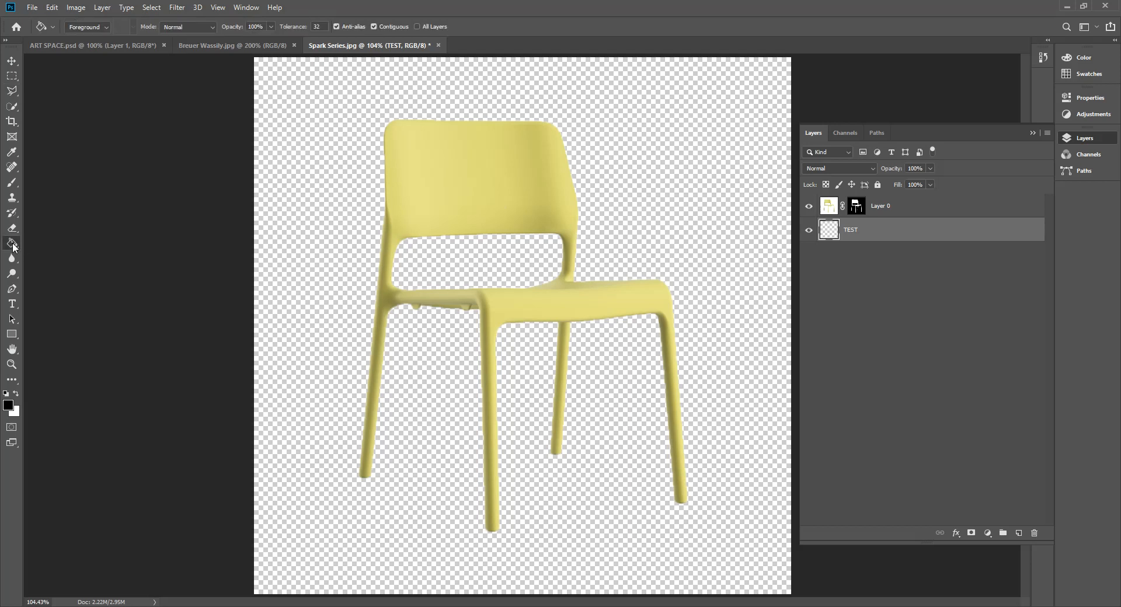
pyautogui.click(41, 255)
pyautogui.click(8, 408)
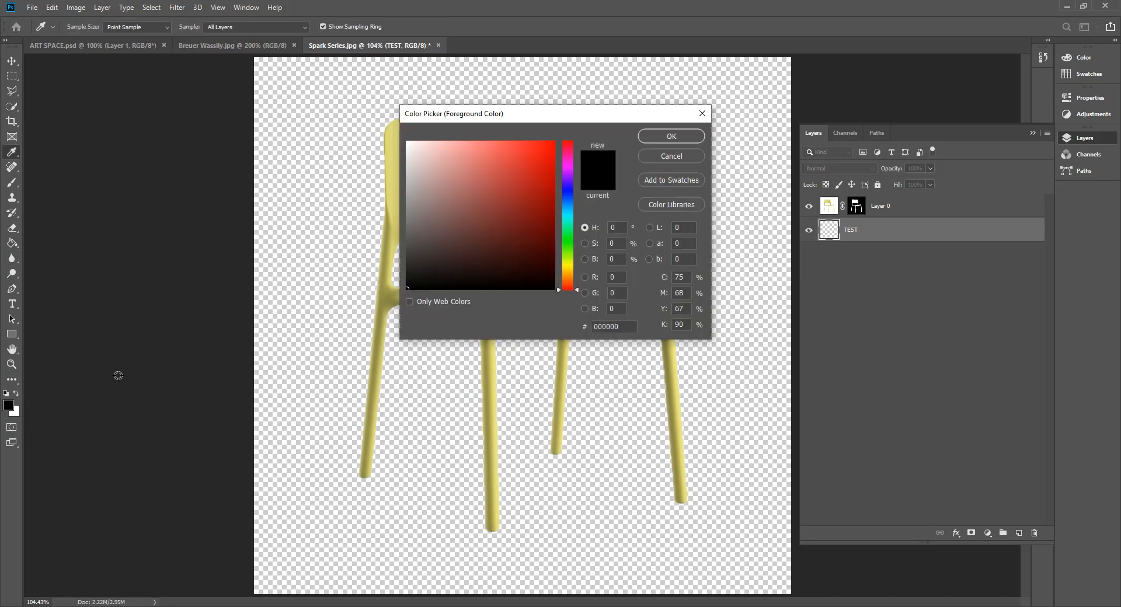
pyautogui.click(703, 113)
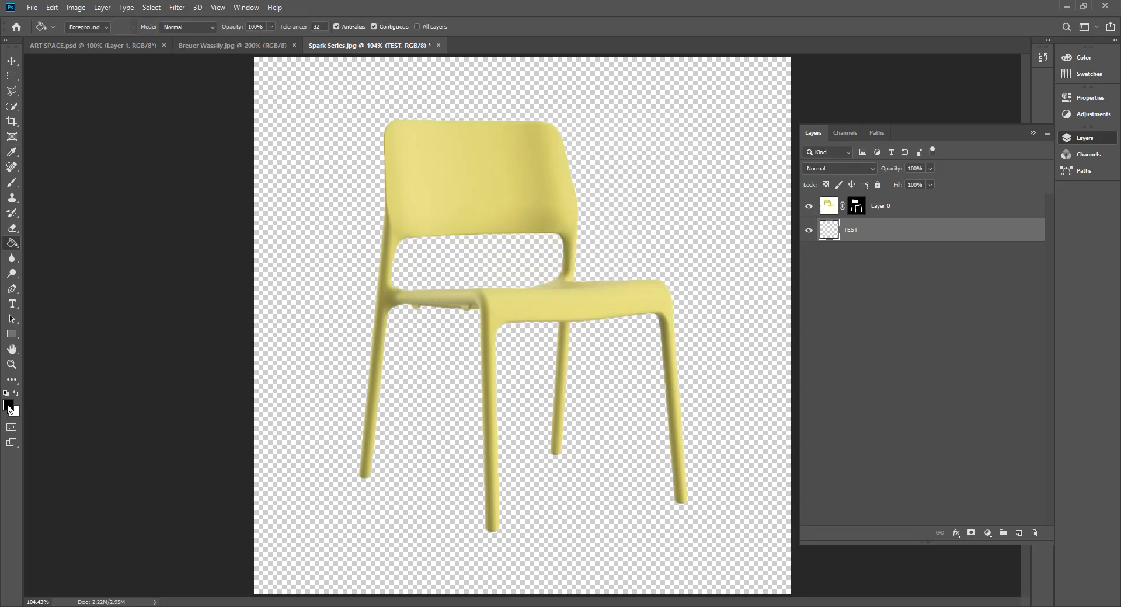
pyautogui.click(9, 408)
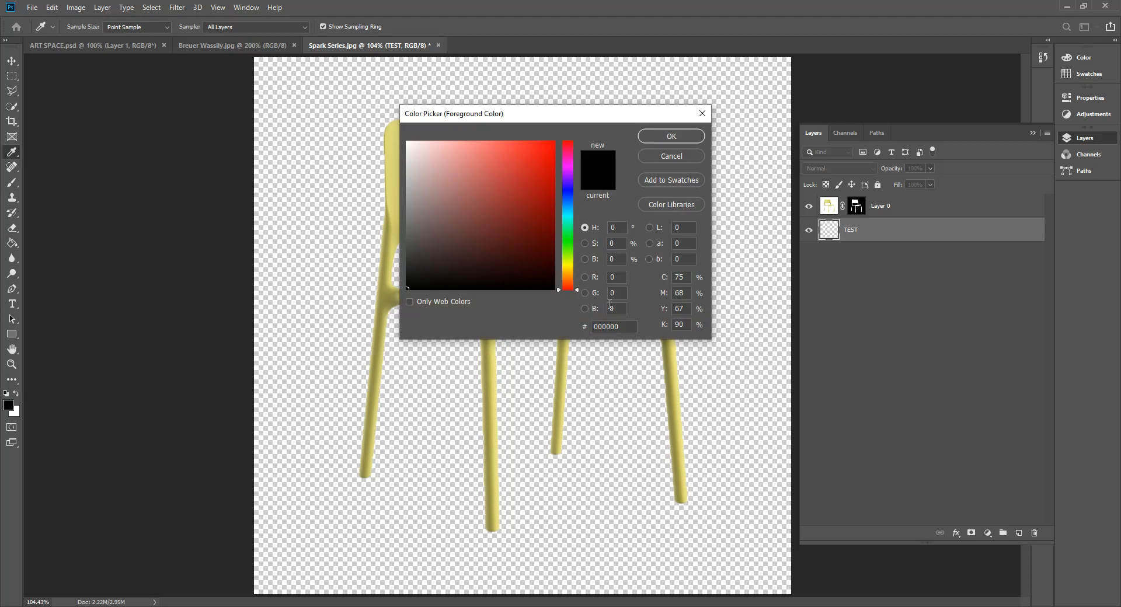
pyautogui.click(578, 287)
pyautogui.moveTo(586, 229); pyautogui.dragTo(584, 188)
pyautogui.click(544, 151)
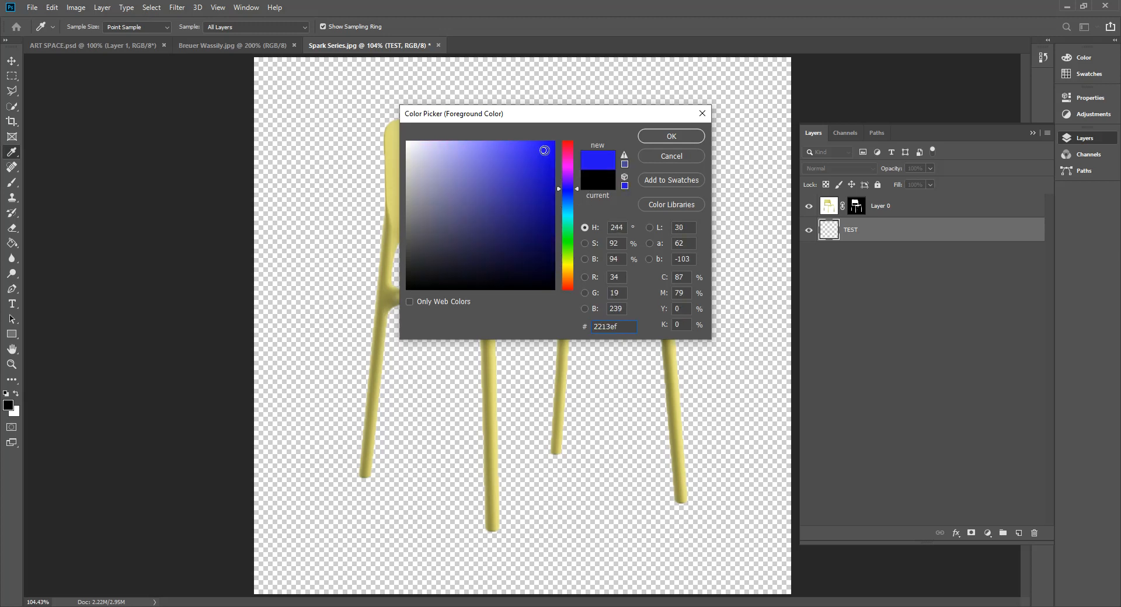
pyautogui.click(650, 138)
pyautogui.click(645, 126)
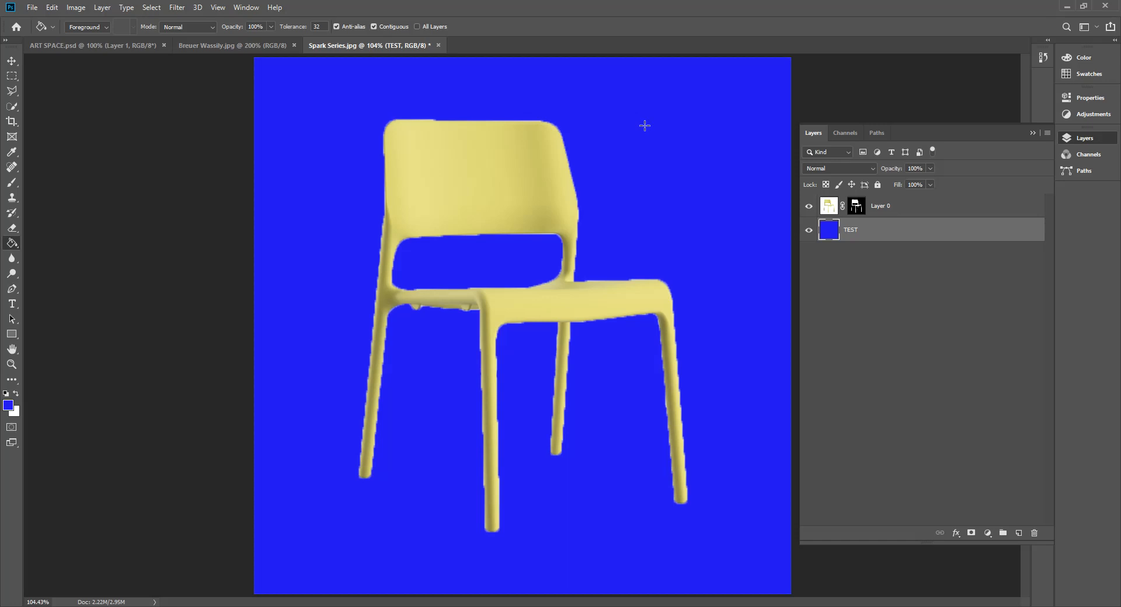
# Step: Examine the chair's cut-out edges against the blue background for leftover white fringing
pyautogui.hotkey('ctrl', '+')
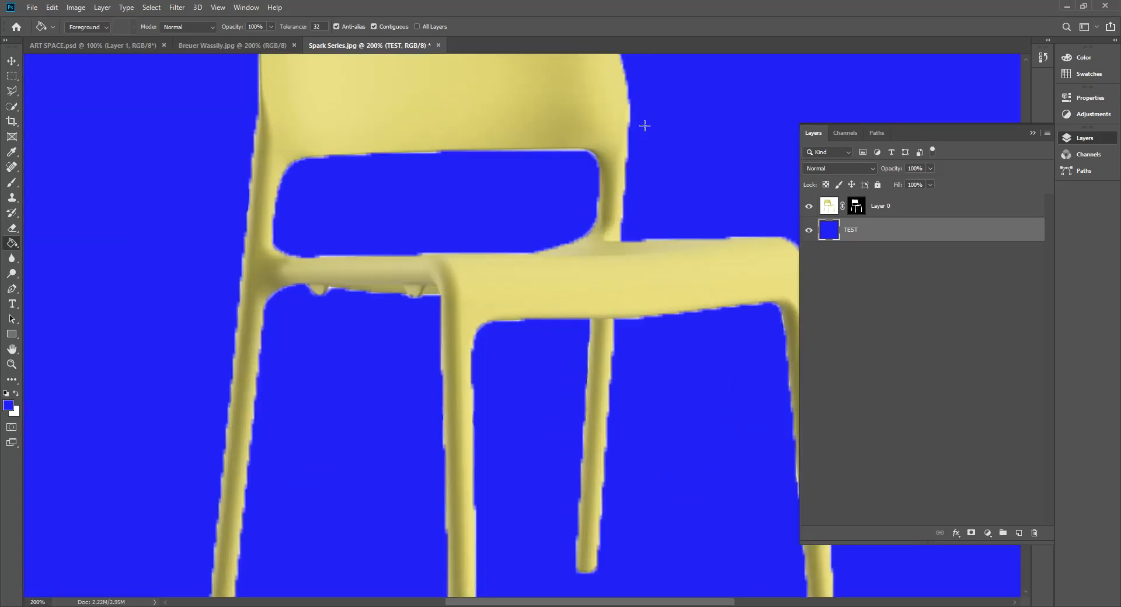
pyautogui.hotkey('ctrl', '-')
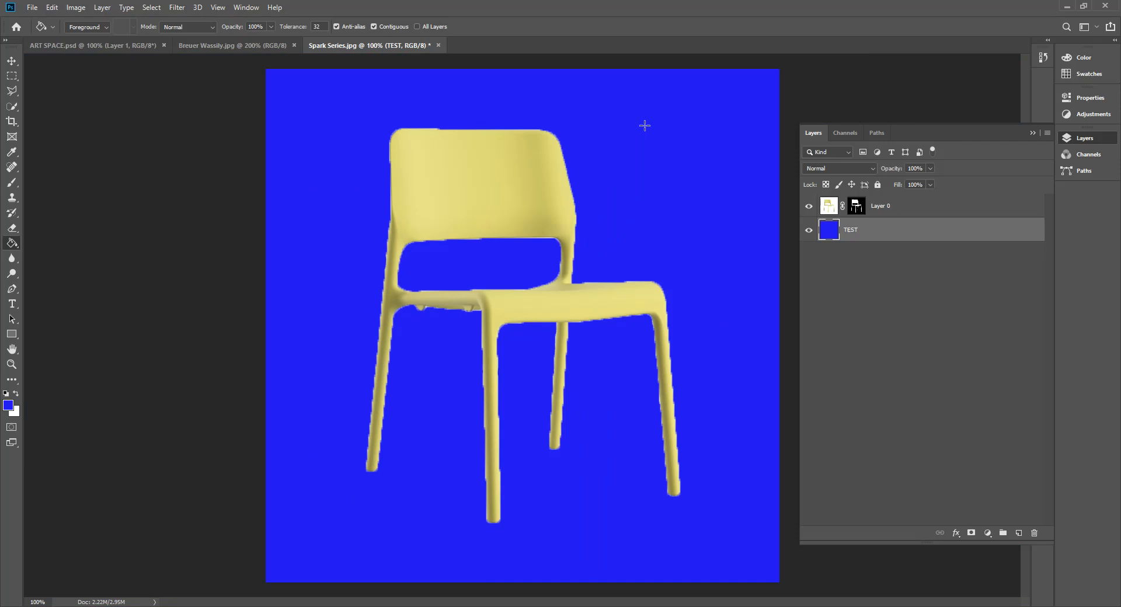
pyautogui.hotkey('ctrl', '-')
pyautogui.hotkey('ctrl', '+')
pyautogui.click(258, 49)
pyautogui.click(346, 48)
pyautogui.click(193, 45)
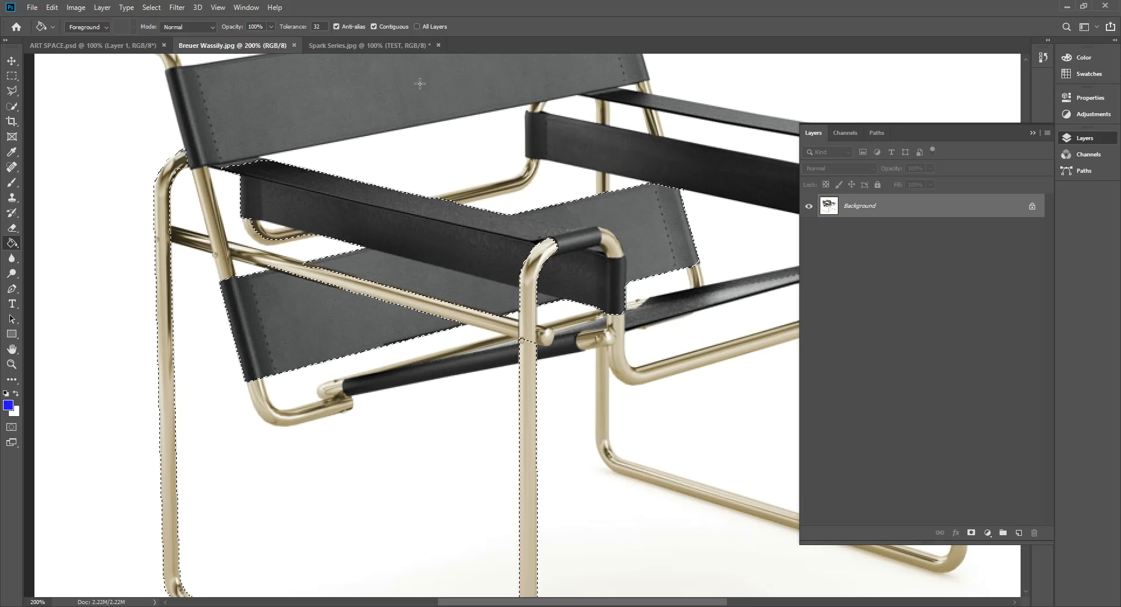
pyautogui.click(370, 45)
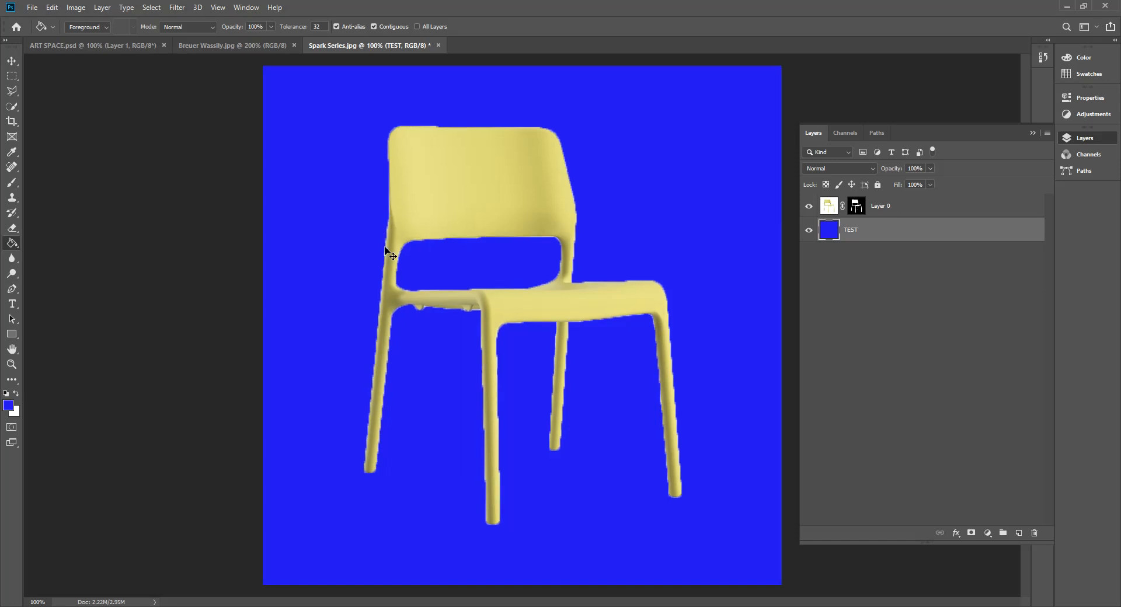
# Step: Activate Layer 0's mask and prepare the Brush tool with the default colours, using black as foreground
pyautogui.hotkey('ctrl', '+')
pyautogui.hotkey('ctrl', '+')
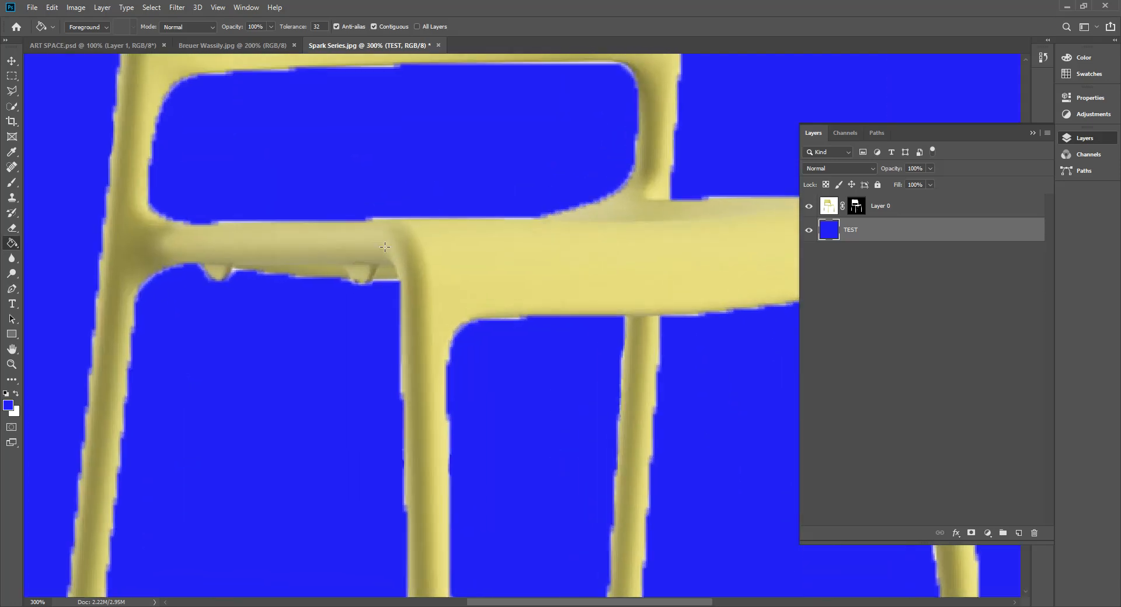
pyautogui.hotkey('ctrl', '+')
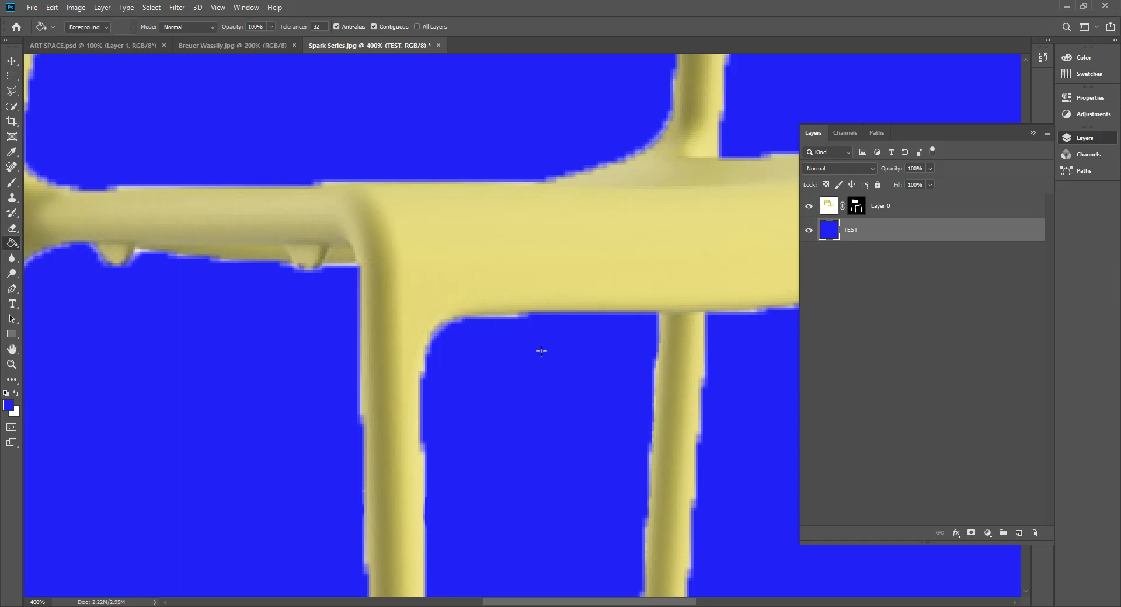
pyautogui.press('b')
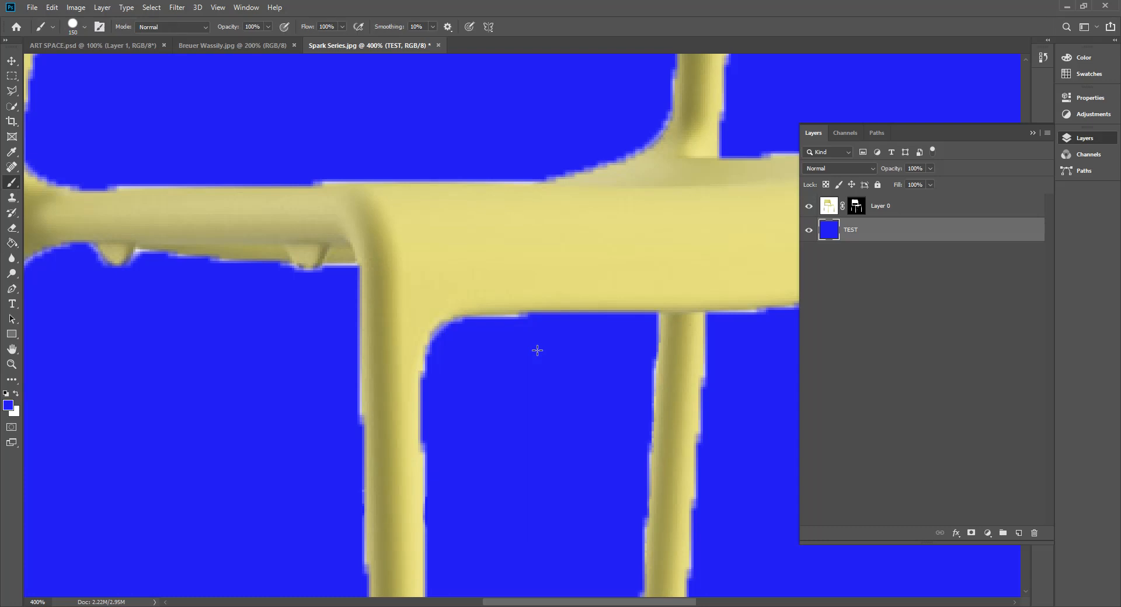
pyautogui.click(6, 395)
pyautogui.click(856, 208)
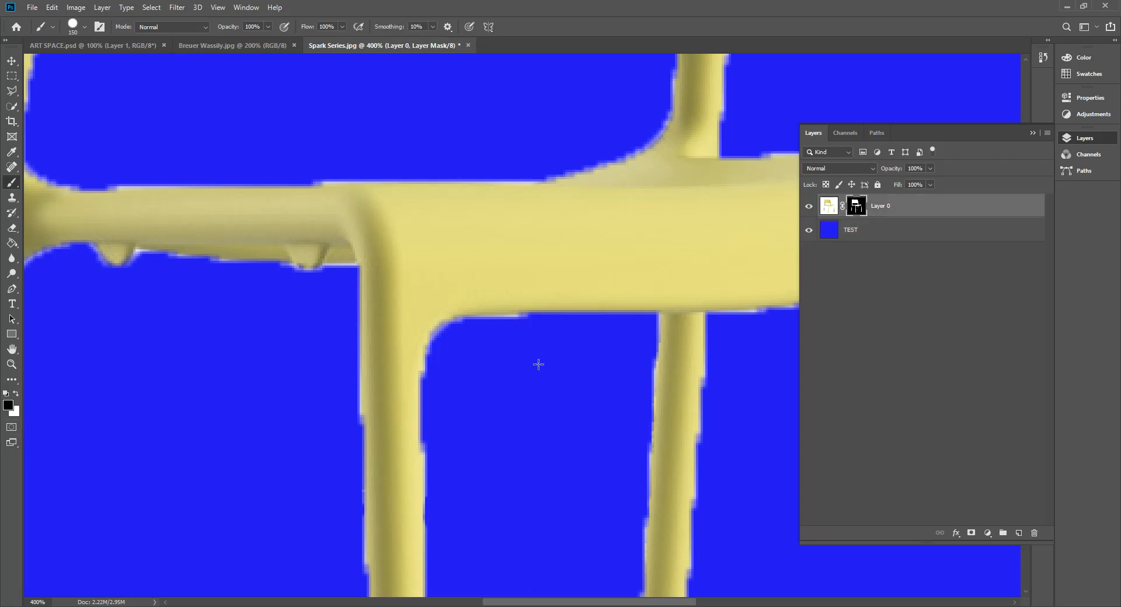
# Step: Try to paint out the white fringe under the seat's front edge with a 150 px brush and smaller ones
pyautogui.click(518, 320)
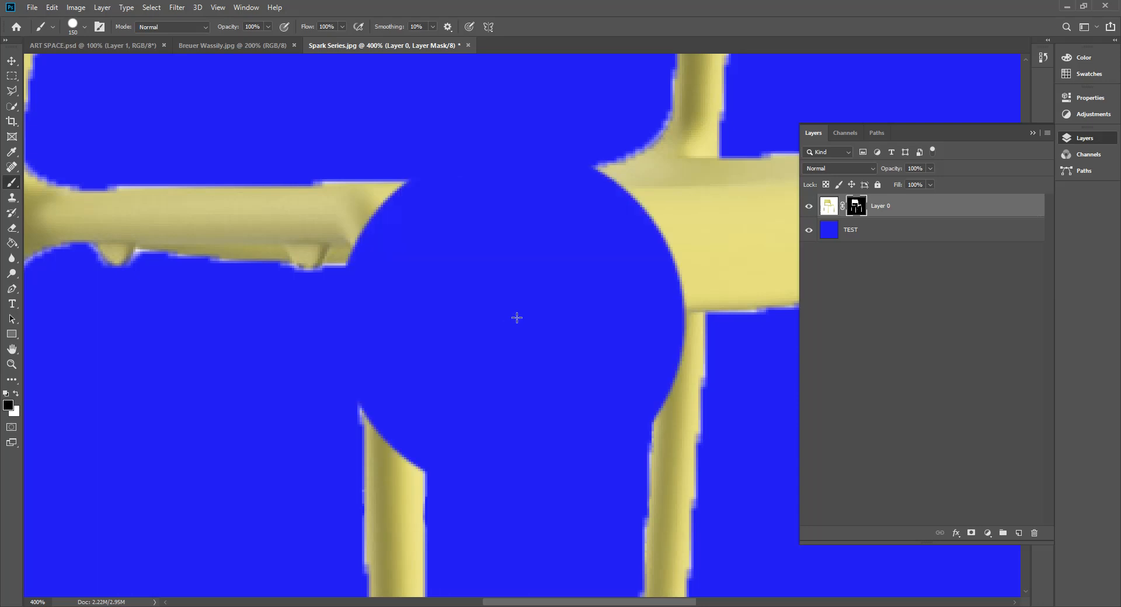
pyautogui.hotkey('ctrl', 'z')
pyautogui.press('[')
pyautogui.click(514, 321)
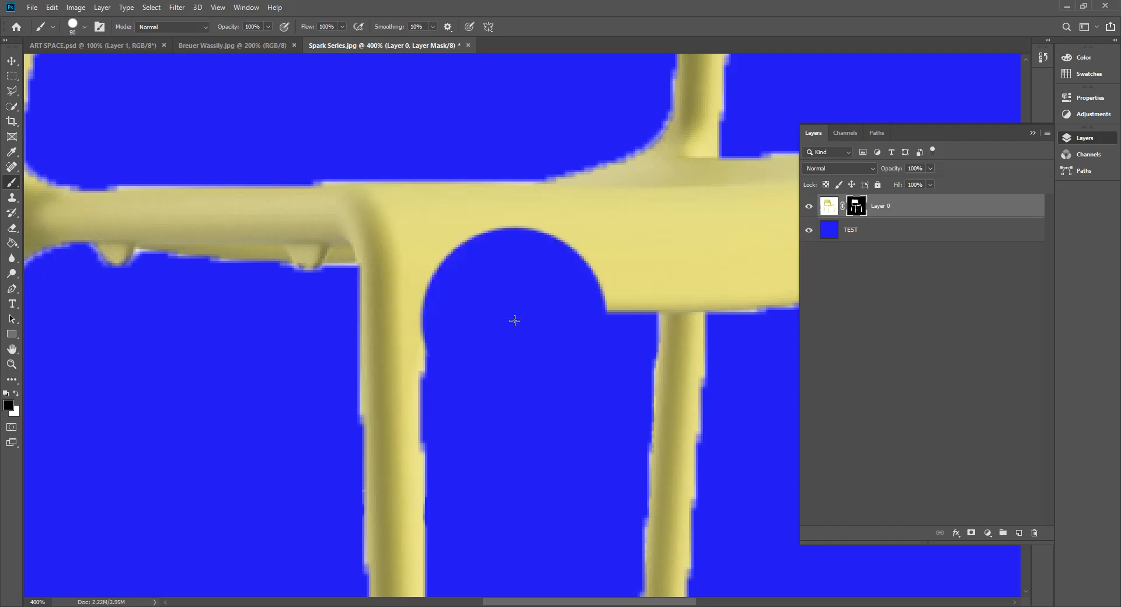
pyautogui.hotkey('ctrl', 'z')
pyautogui.press('[')
pyautogui.click(528, 375)
pyautogui.hotkey('ctrl', 'z')
# Step: Reduce the brush size to 15 px, testing a dab under the seat's front edge and undoing it
pyautogui.press('[')
pyautogui.press('[')
pyautogui.press('[')
pyautogui.press('[')
pyautogui.press('[')
pyautogui.press('[')
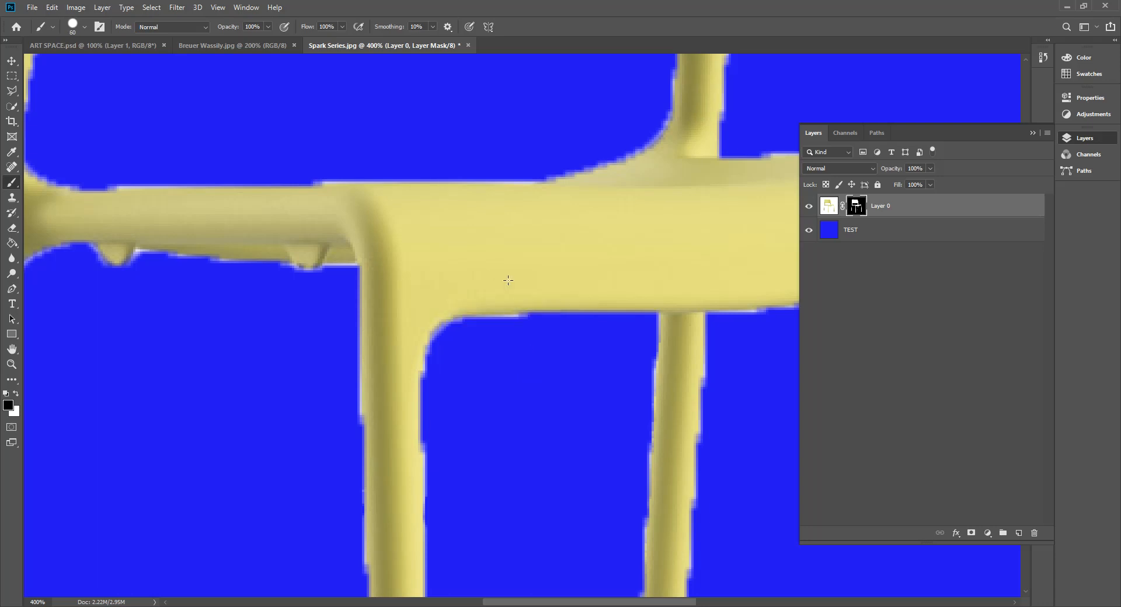
pyautogui.click(515, 326)
pyautogui.press('[')
pyautogui.hotkey('ctrl', 'z')
pyautogui.hotkey('ctrl', 'shift', 'z')
pyautogui.hotkey('ctrl', 'z')
# Step: Set the brush hardness to 15% and paint the white fringe under the seat's front edge out of the mask
pyautogui.rightClick(512, 331)
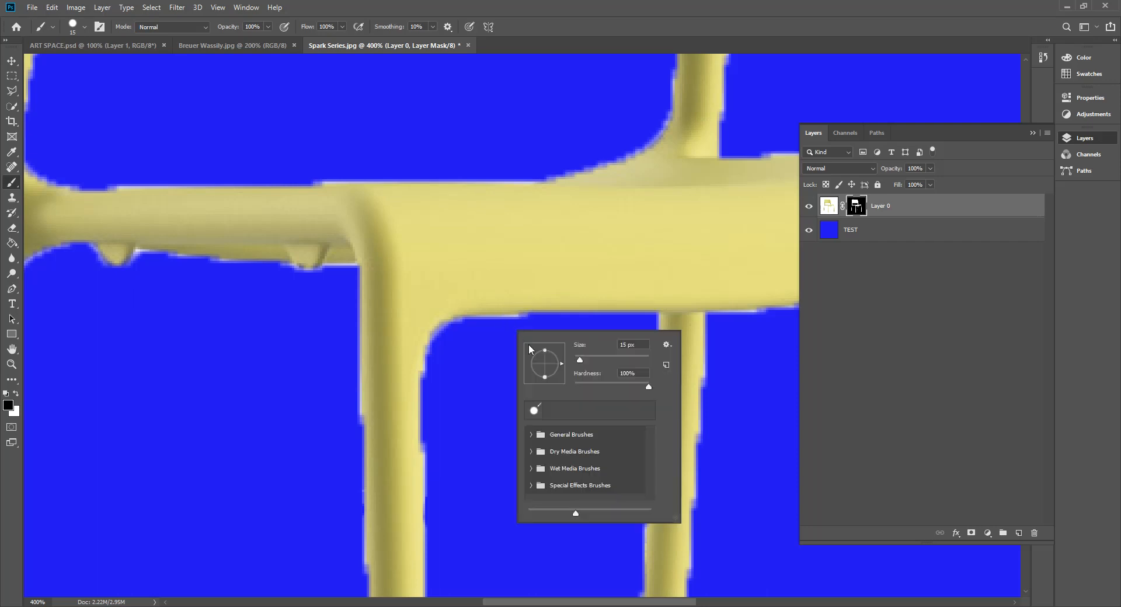
pyautogui.moveTo(604, 385); pyautogui.dragTo(604, 386)
pyautogui.click(487, 346)
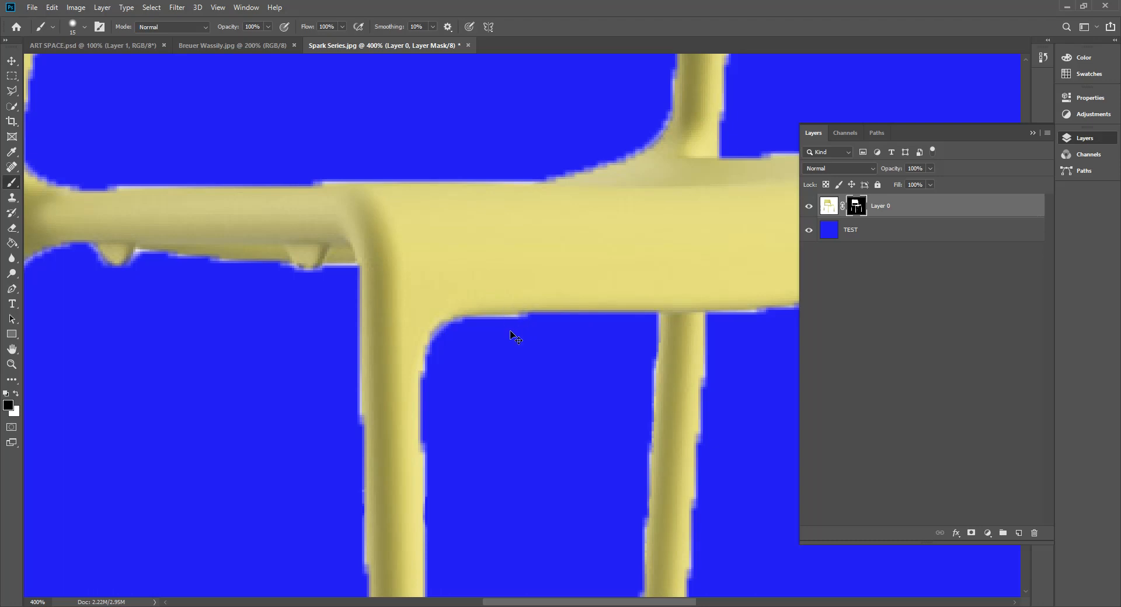
pyautogui.rightClick(510, 340)
pyautogui.moveTo(594, 394); pyautogui.dragTo(584, 396)
pyautogui.click(518, 333)
pyautogui.rightClick(497, 343)
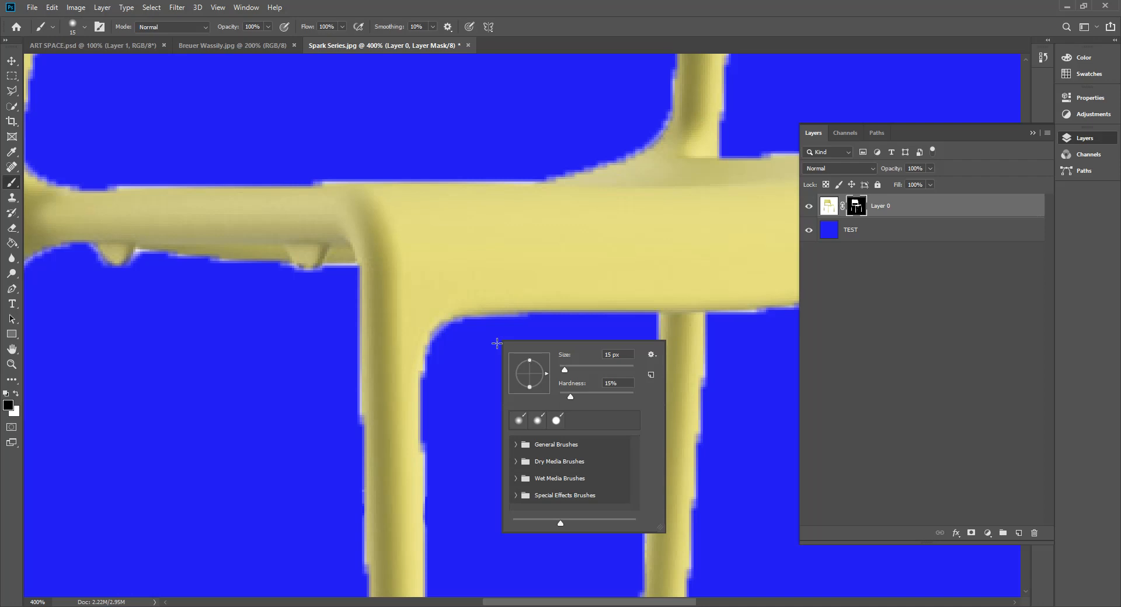
pyautogui.click(494, 340)
# Step: Paint the white fringe along the seat's side rail out of Layer 0's mask with the soft black brush
pyautogui.click(348, 278)
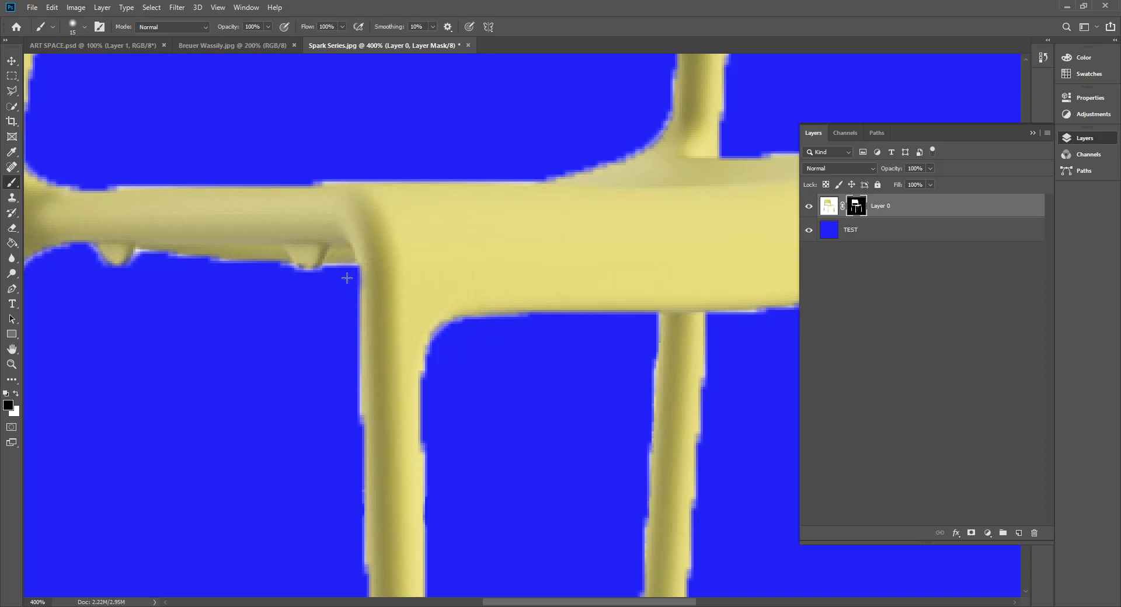
pyautogui.click(360, 281)
pyautogui.hotkey('ctrl', 'z')
pyautogui.click(143, 256)
pyautogui.moveTo(175, 267); pyautogui.dragTo(233, 278)
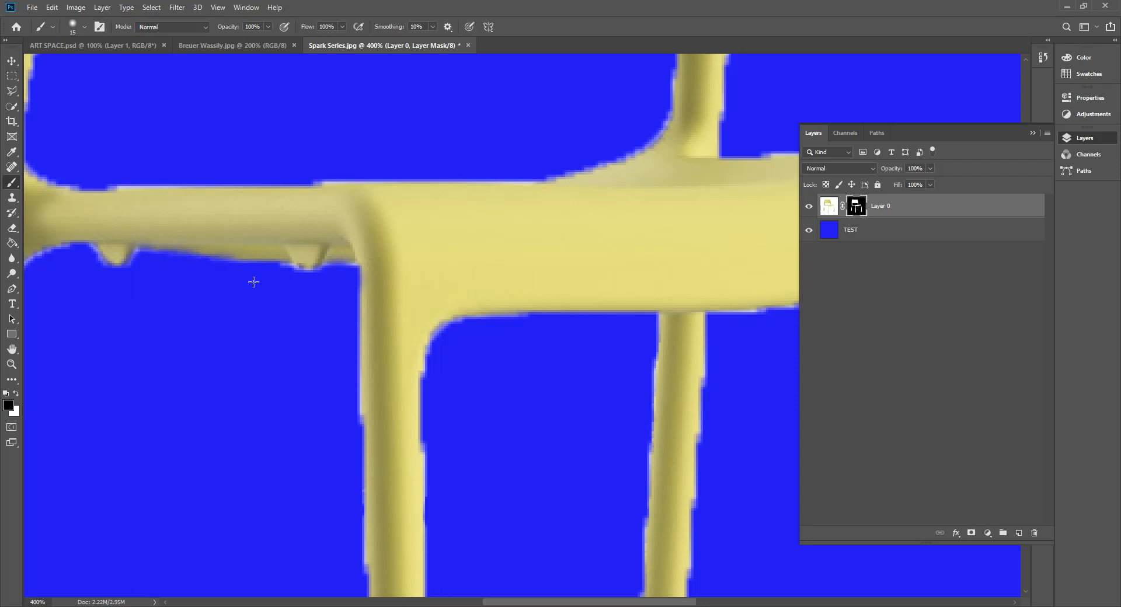
pyautogui.click(121, 185)
pyautogui.hotkey('ctrl', '0')
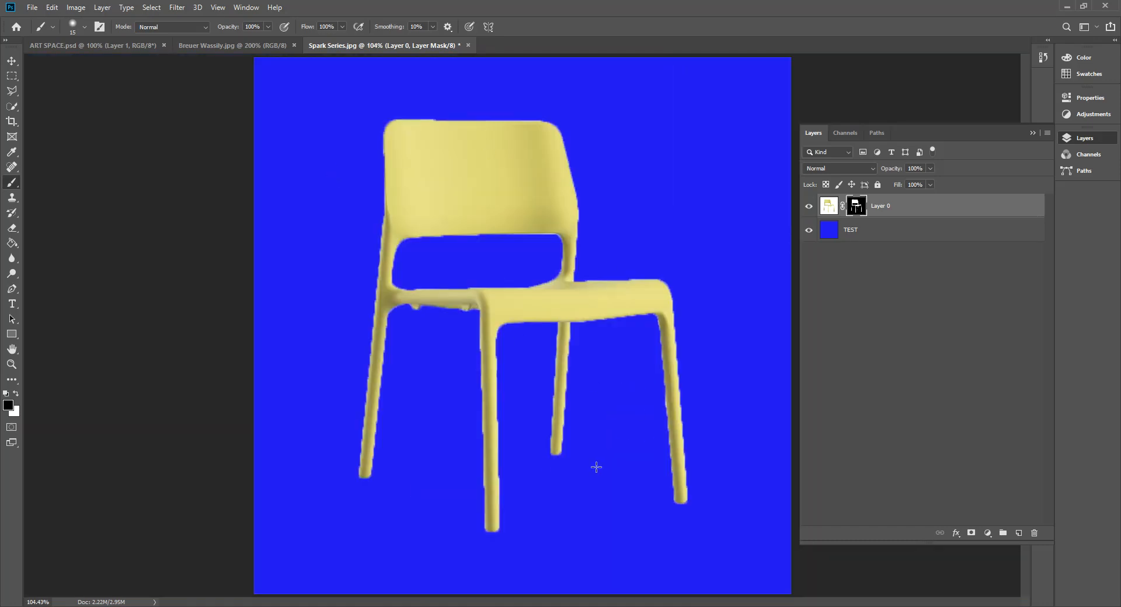
# Step: Bring up ART SPACE.psd, switch to Poll Everywhere in the browser and activate the poll on hours spent outside of class
pyautogui.click(238, 45)
pyautogui.click(350, 46)
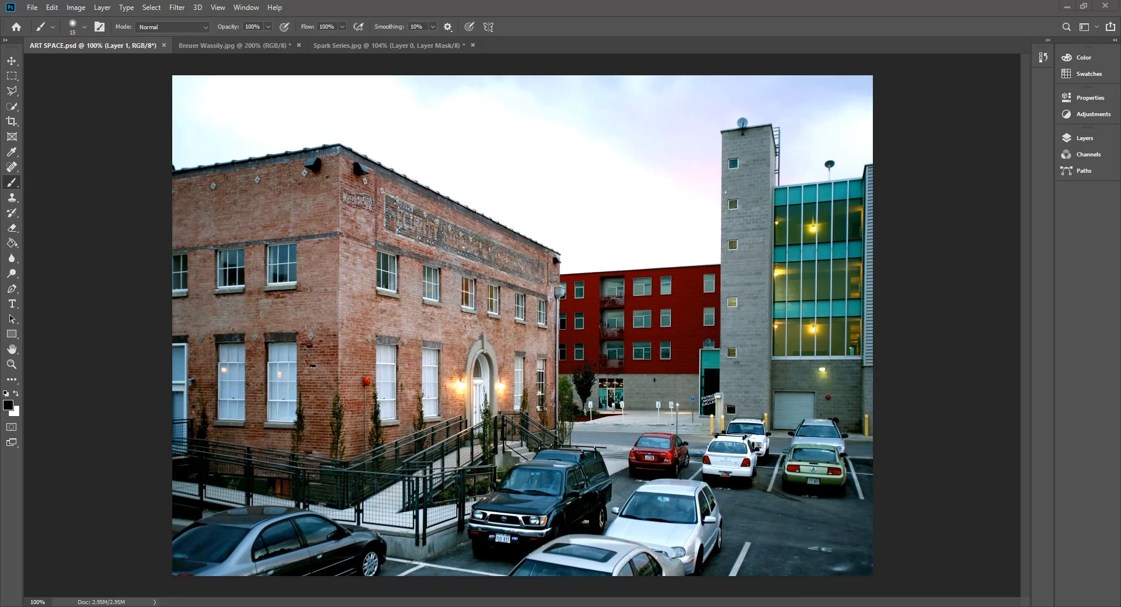
pyautogui.moveTo(0, 135); pyautogui.dragTo(327, 1)
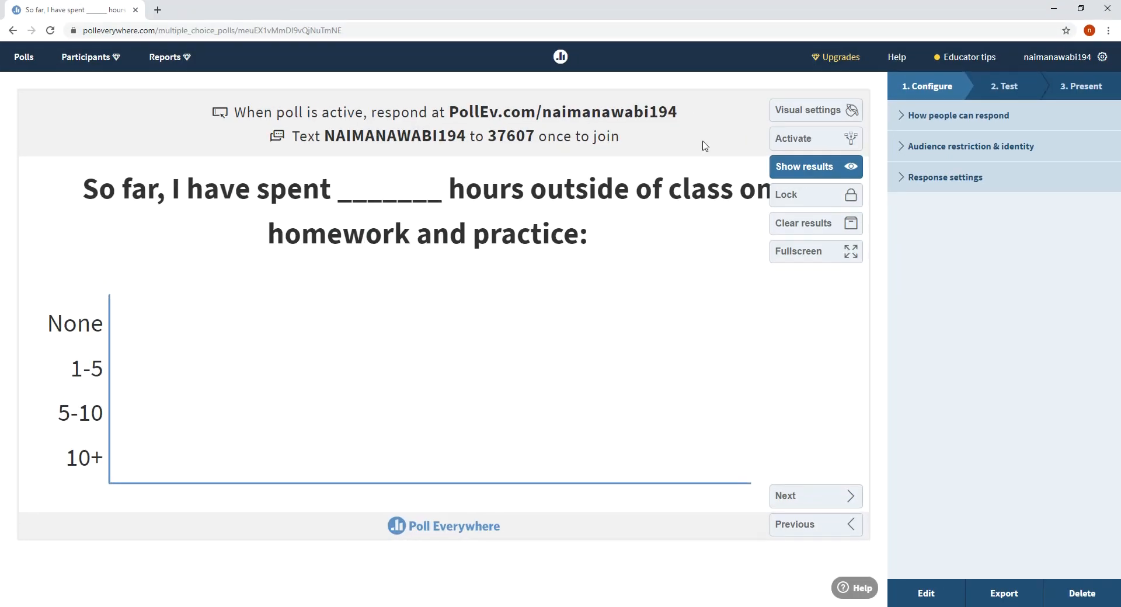
pyautogui.moveTo(789, 145)
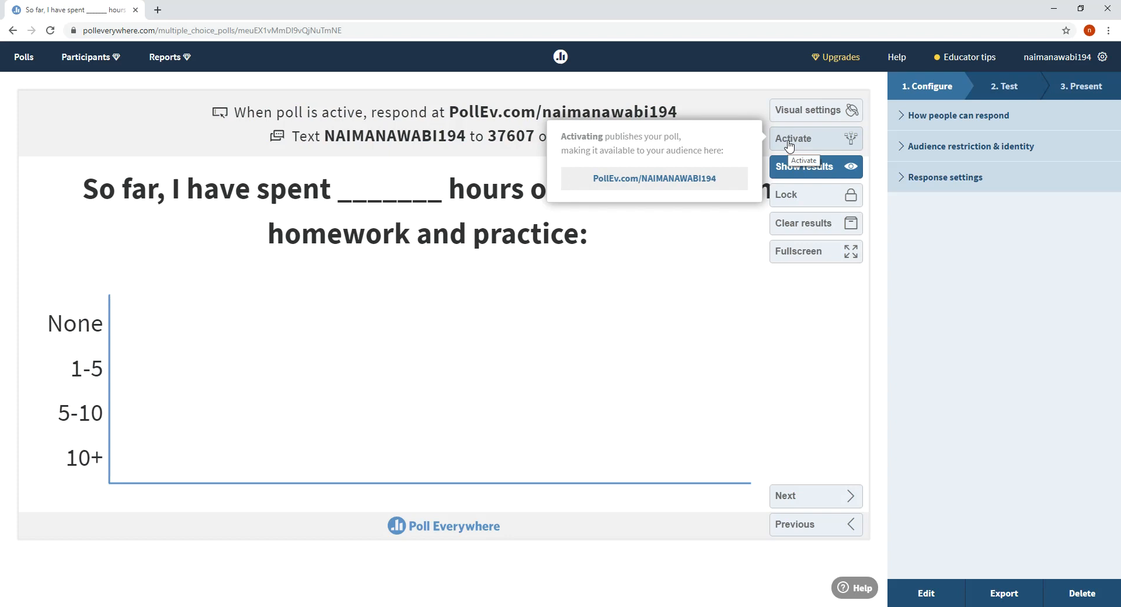
pyautogui.click(789, 146)
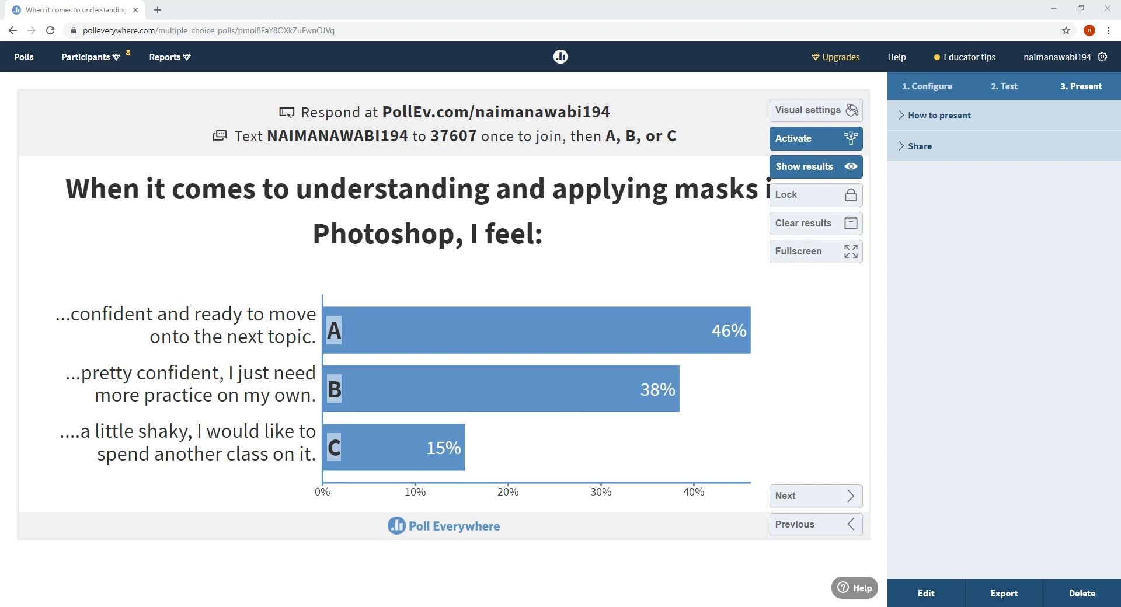
# Step: In Canvas, open the DIGITAL GRAPHICS ARCH course's YouTube Lectures & General Discussion topic and follow its link to the class video playlist
pyautogui.moveTo(0, 7); pyautogui.dragTo(290, 17)
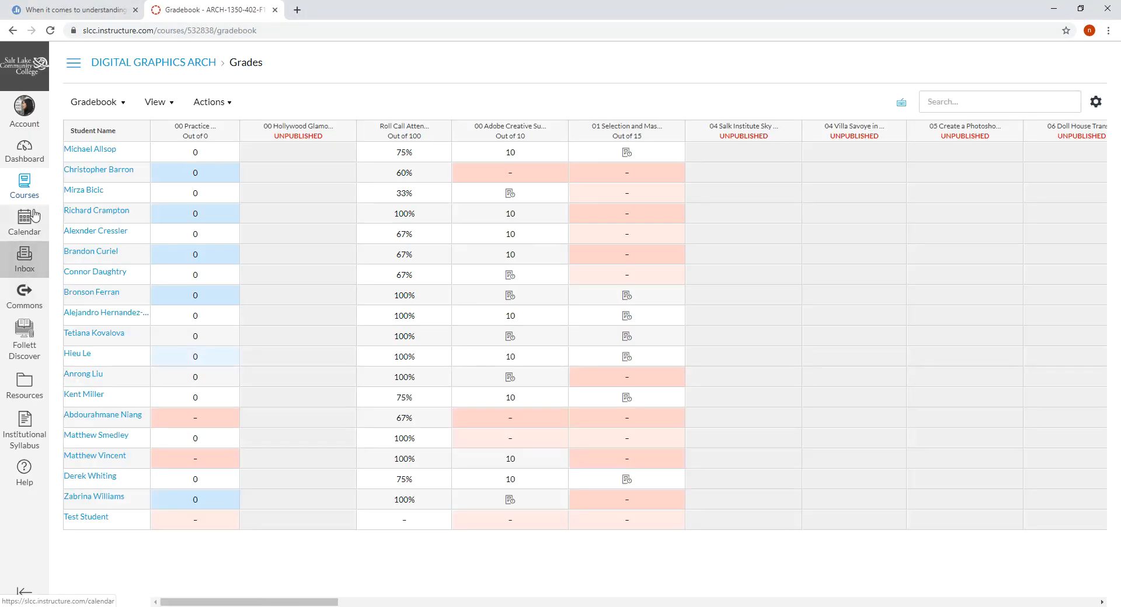
pyautogui.click(147, 64)
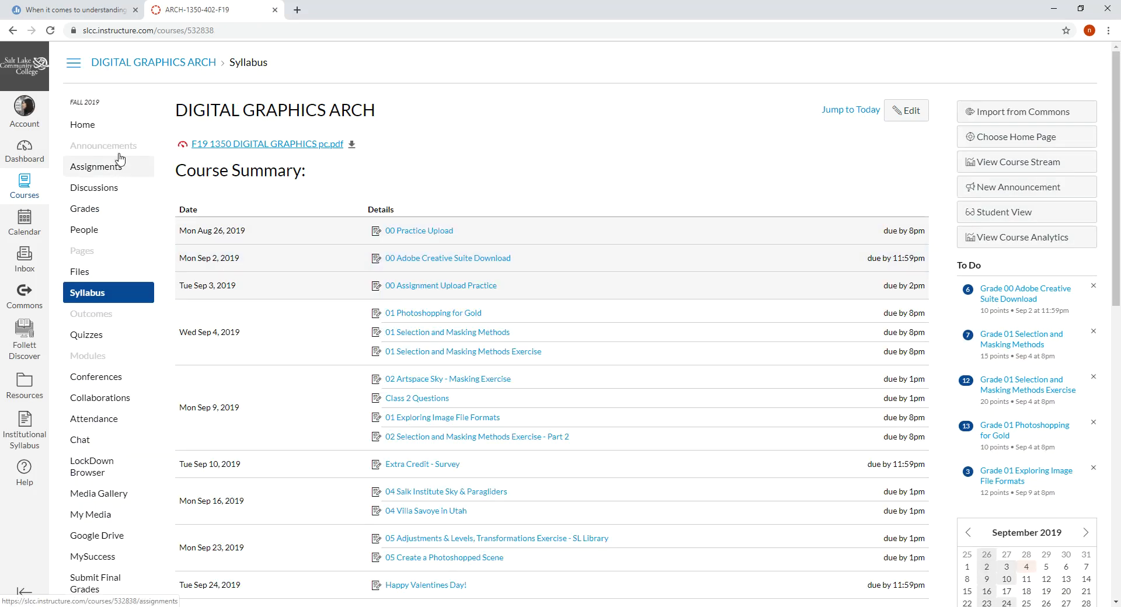
pyautogui.click(105, 191)
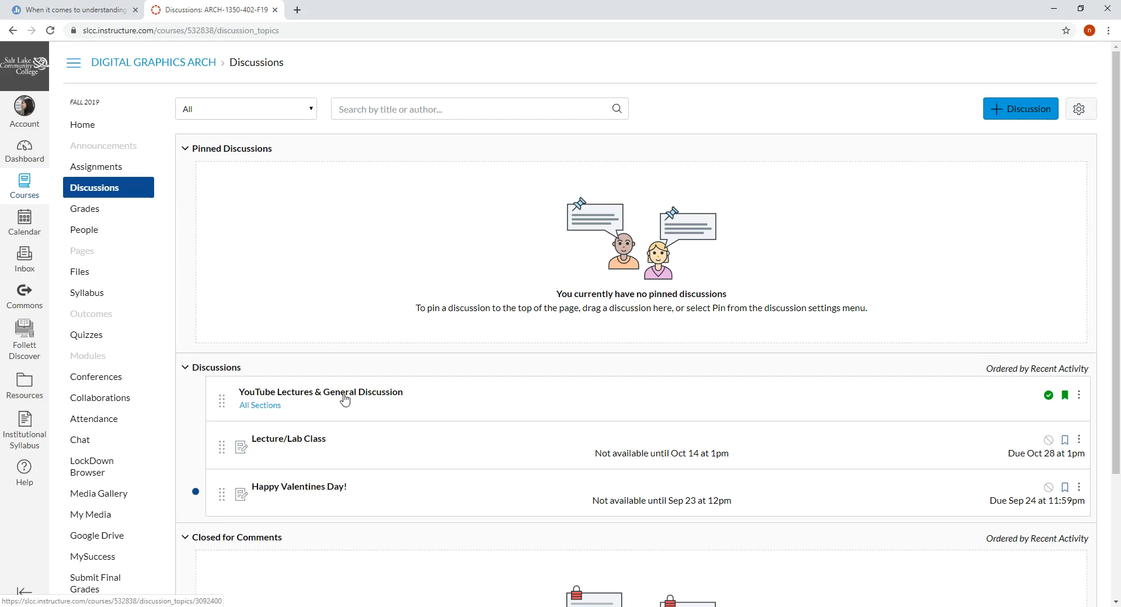
pyautogui.click(345, 400)
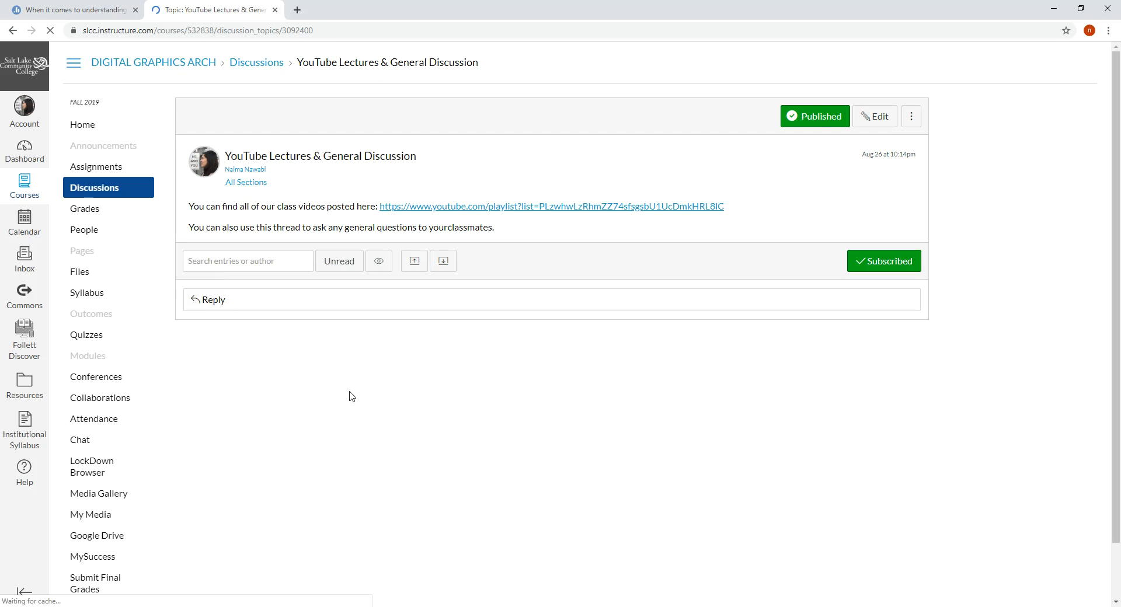
pyautogui.click(533, 209)
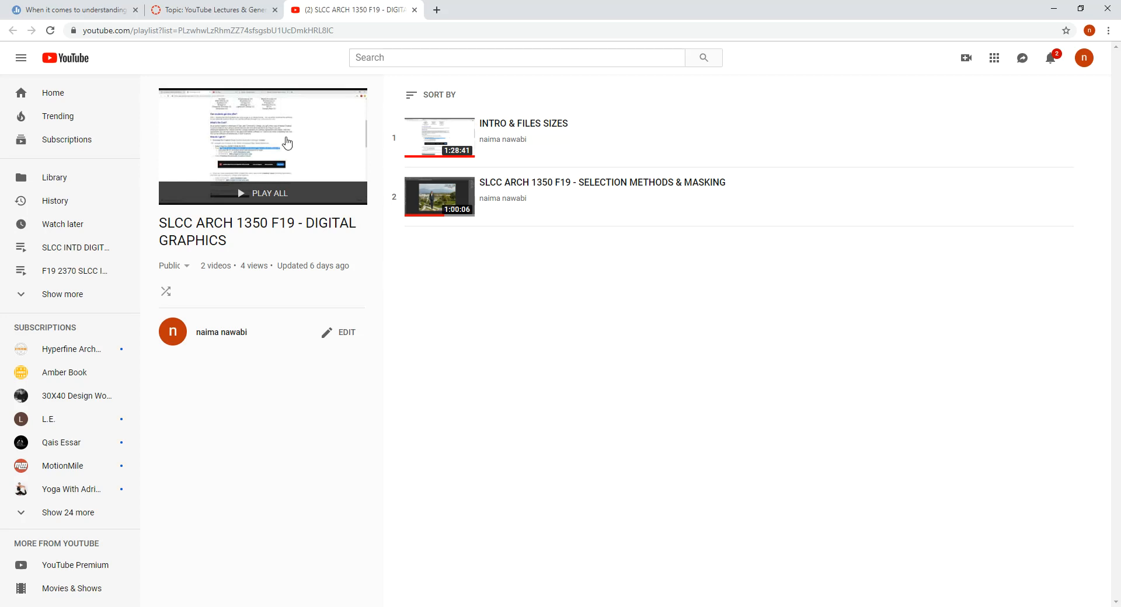
# Step: Return to Poll Everywhere, activate the poll on homework and practice hours, and advance to the poll about the pace of class
pyautogui.click(86, 14)
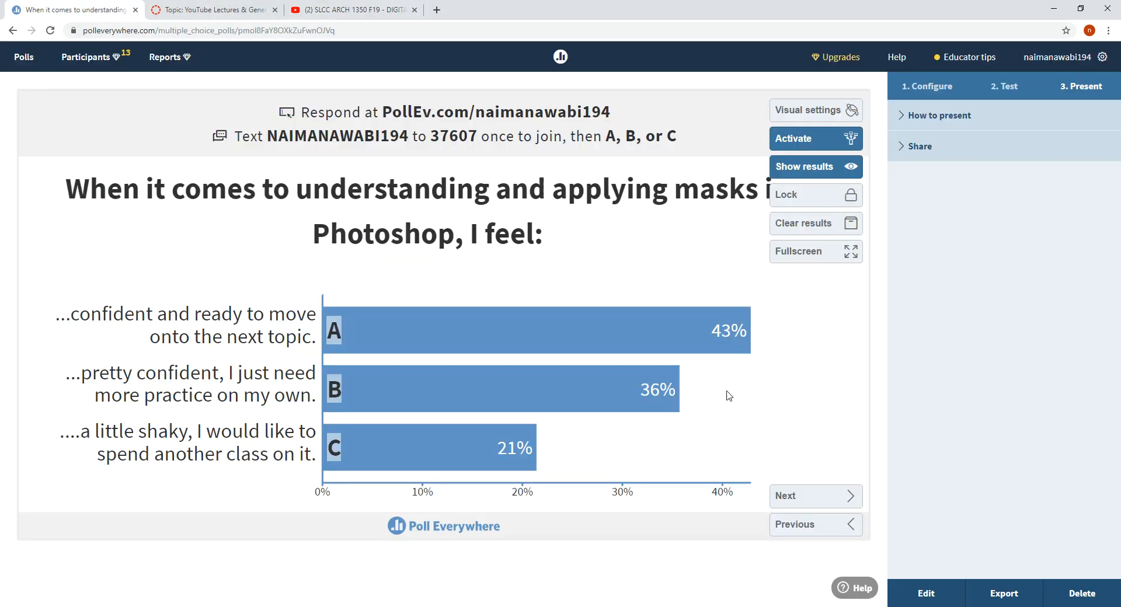
pyautogui.click(830, 501)
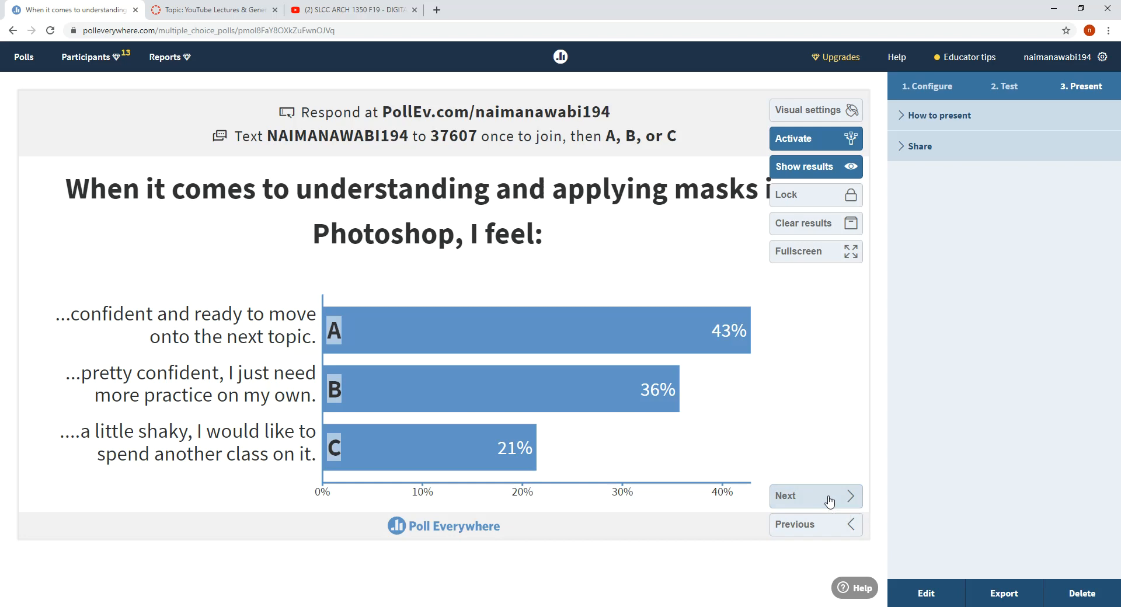
pyautogui.click(815, 142)
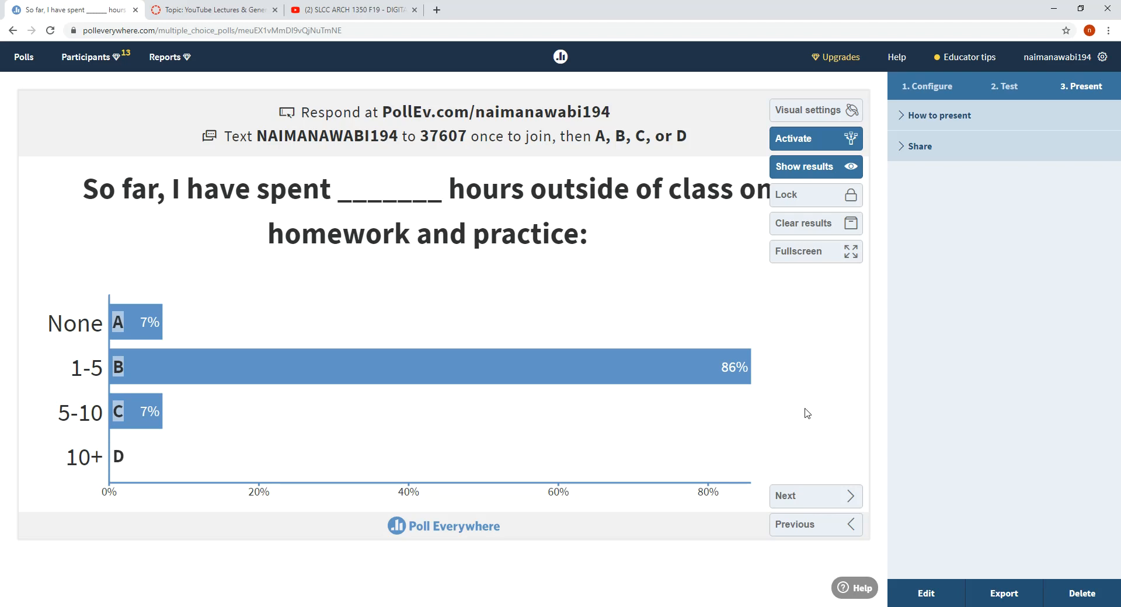
pyautogui.click(816, 498)
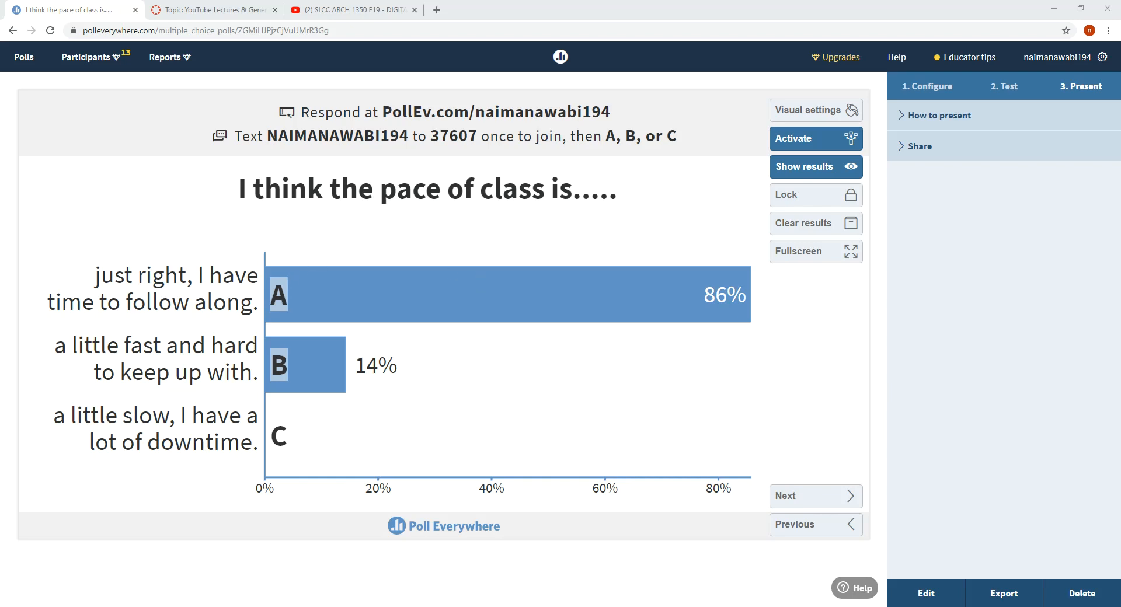
# Step: Review the rubric of the 02 Artspace Sky - Masking Exercise assignment in the browser and return to ART SPACE.psd in Photoshop
pyautogui.hotkey('alt', 'Tab')
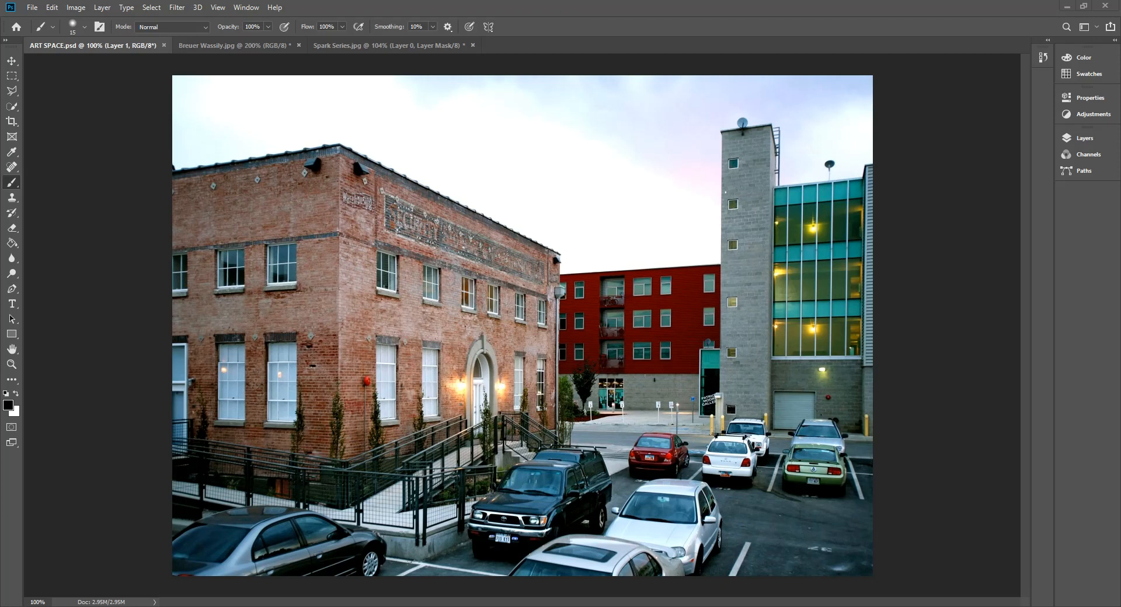
pyautogui.click(223, 574)
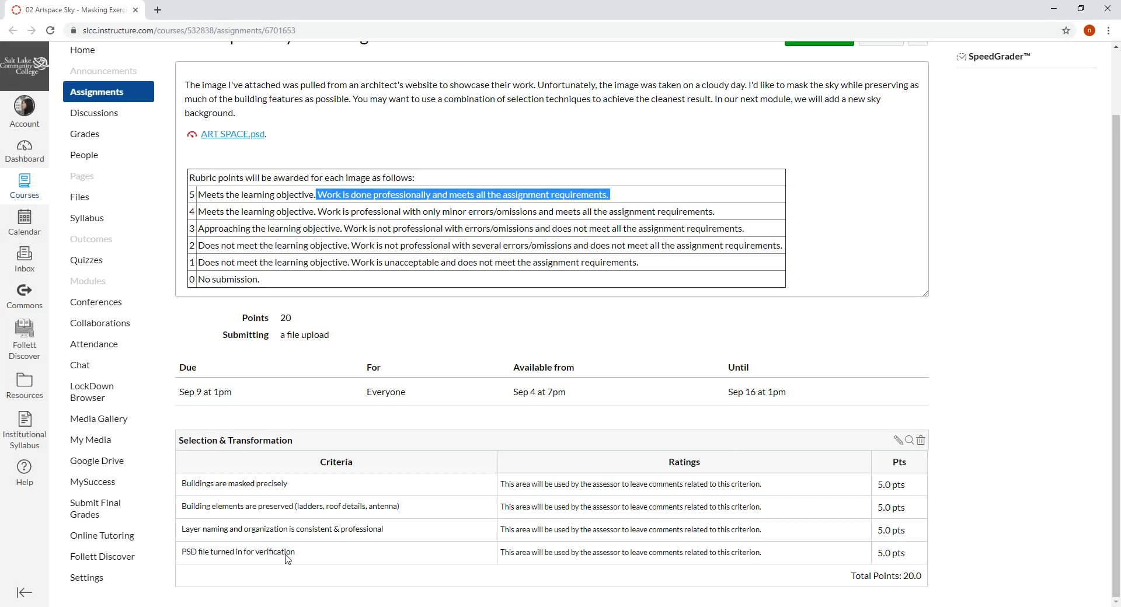
pyautogui.moveTo(602, 8); pyautogui.dragTo(0, 117)
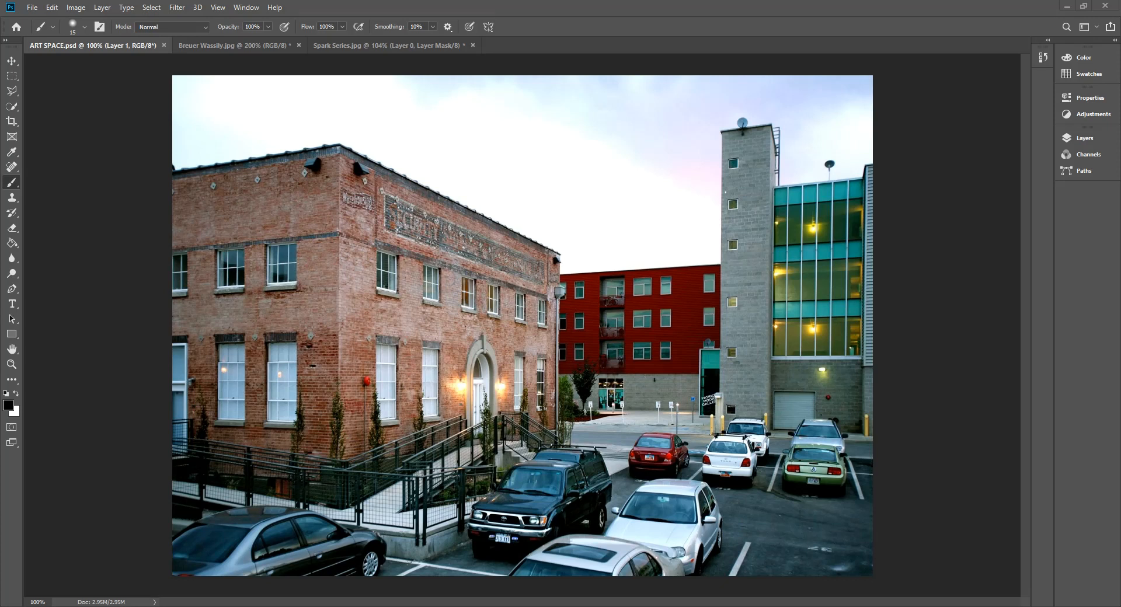
# Step: Show the course's Assignments list and the previews of VILLA SAVOYE 2.jpg and salk institute.jpg from the course files
pyautogui.moveTo(0, 133); pyautogui.dragTo(292, 62)
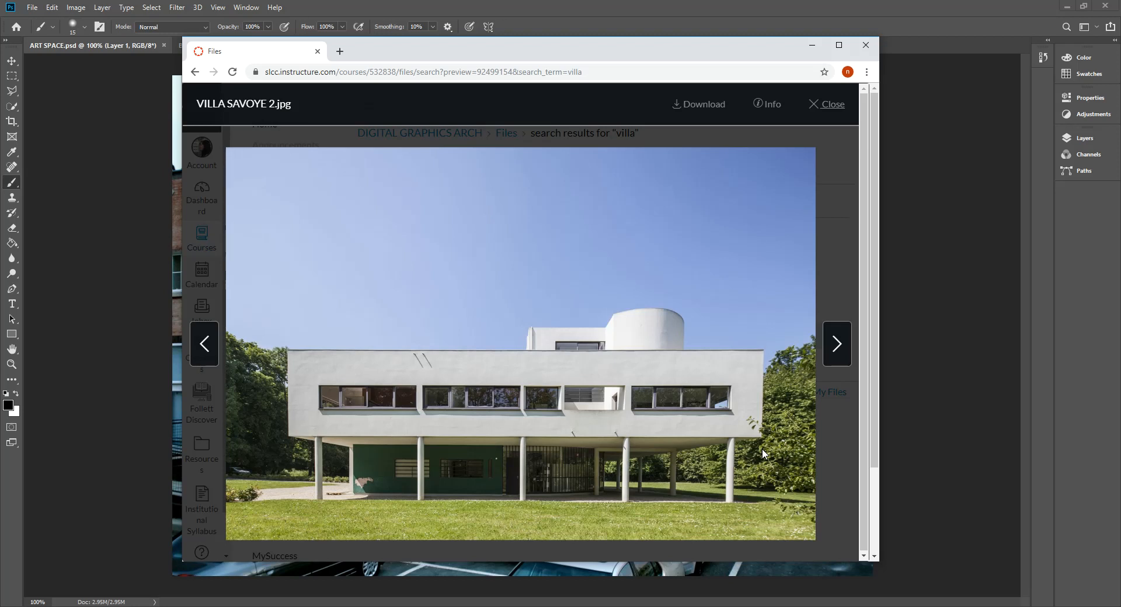
pyautogui.moveTo(402, 57); pyautogui.dragTo(367, 29)
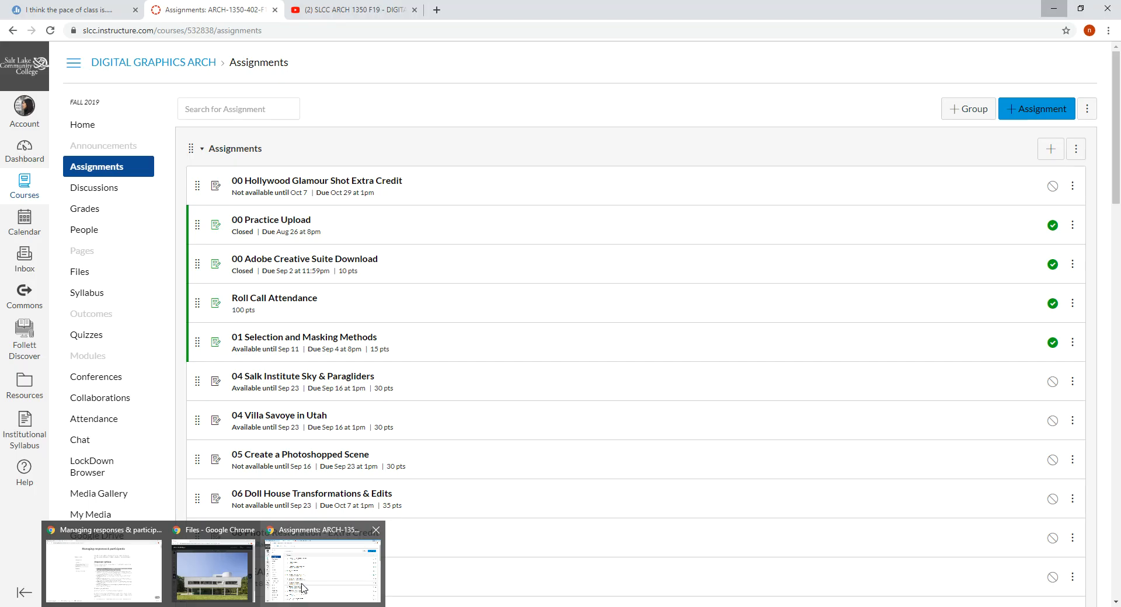
pyautogui.click(304, 587)
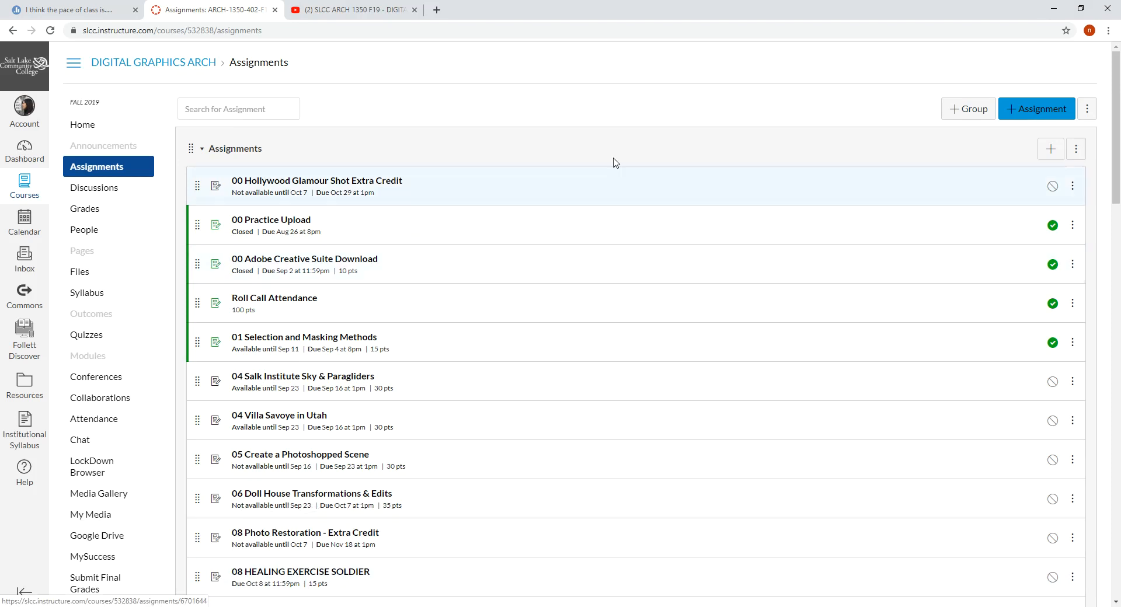
pyautogui.moveTo(635, 16); pyautogui.dragTo(0, 121)
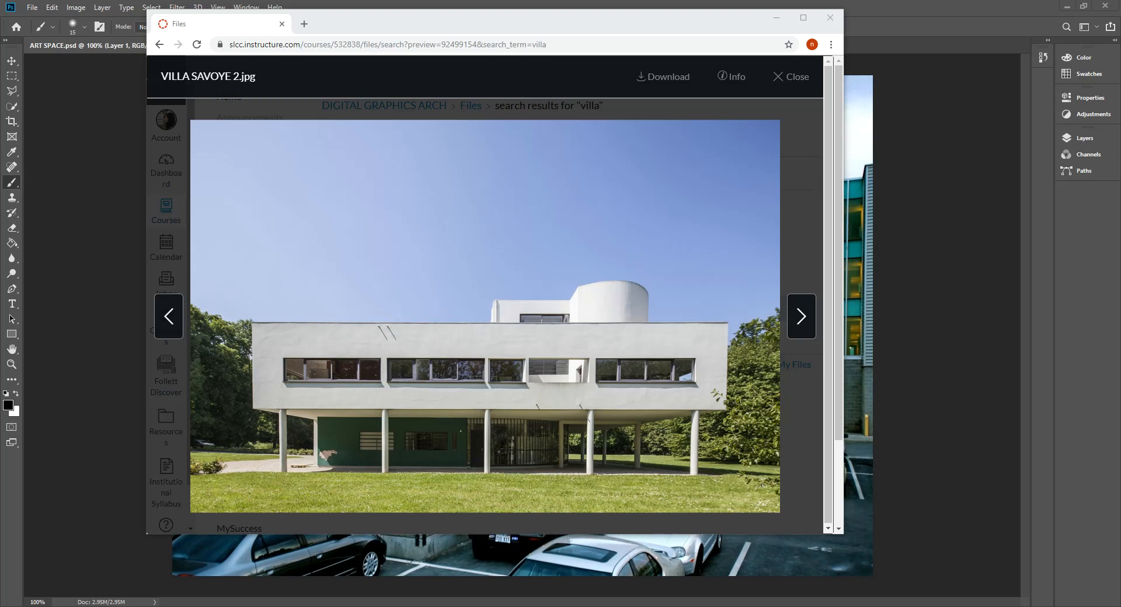
pyautogui.moveTo(0, 103); pyautogui.dragTo(464, 34)
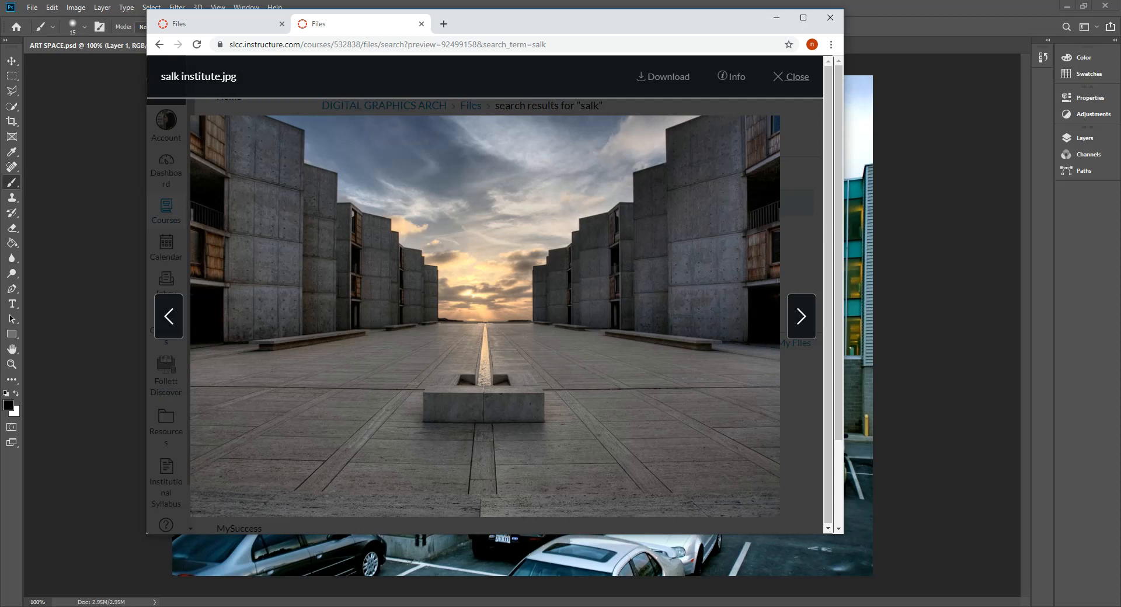
# Step: Search the course files for "para", preview PARAGLIDER.jpg and compare it with salk institute.jpg
pyautogui.click(233, 29)
pyautogui.click(791, 78)
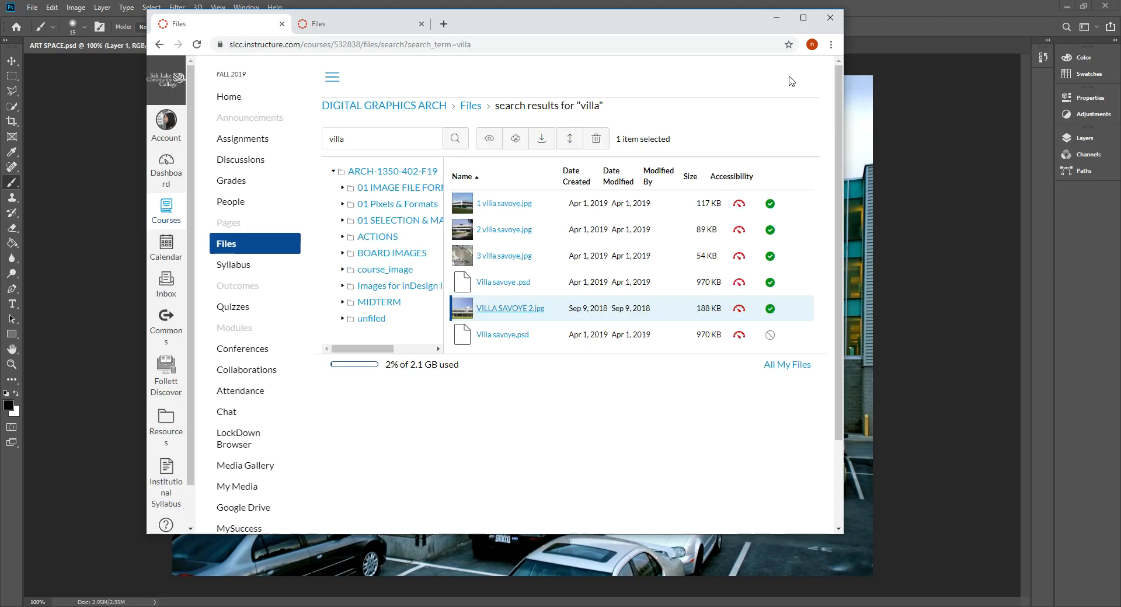
pyautogui.tripleClick(415, 130)
pyautogui.write('paragl')
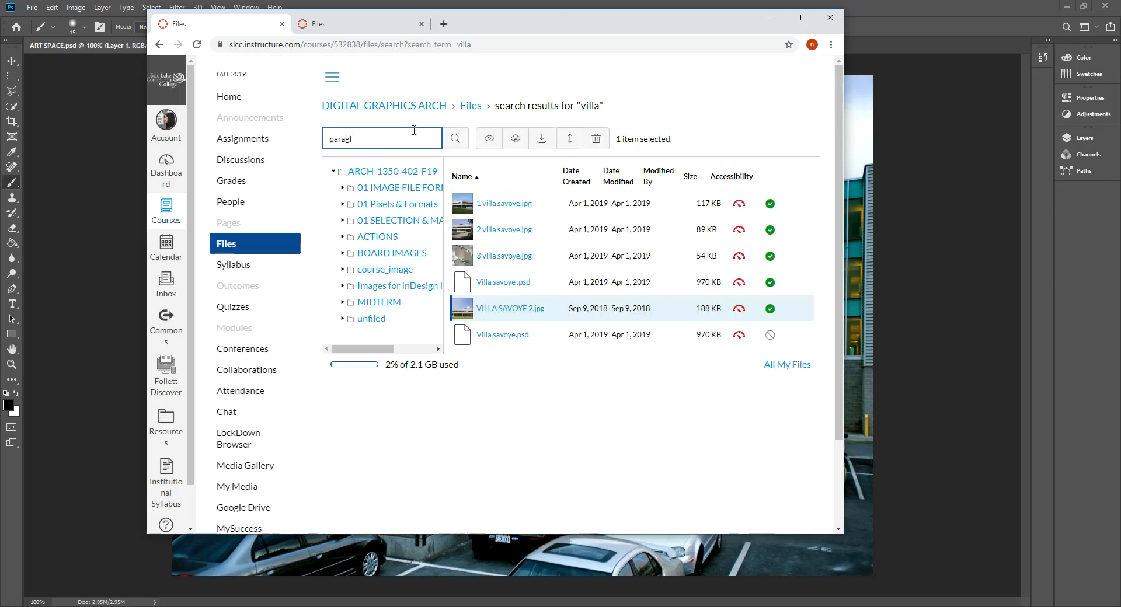
pyautogui.press('BackSpace')
pyautogui.press('BackSpace')
pyautogui.press('BackSpace')
pyautogui.write('a')
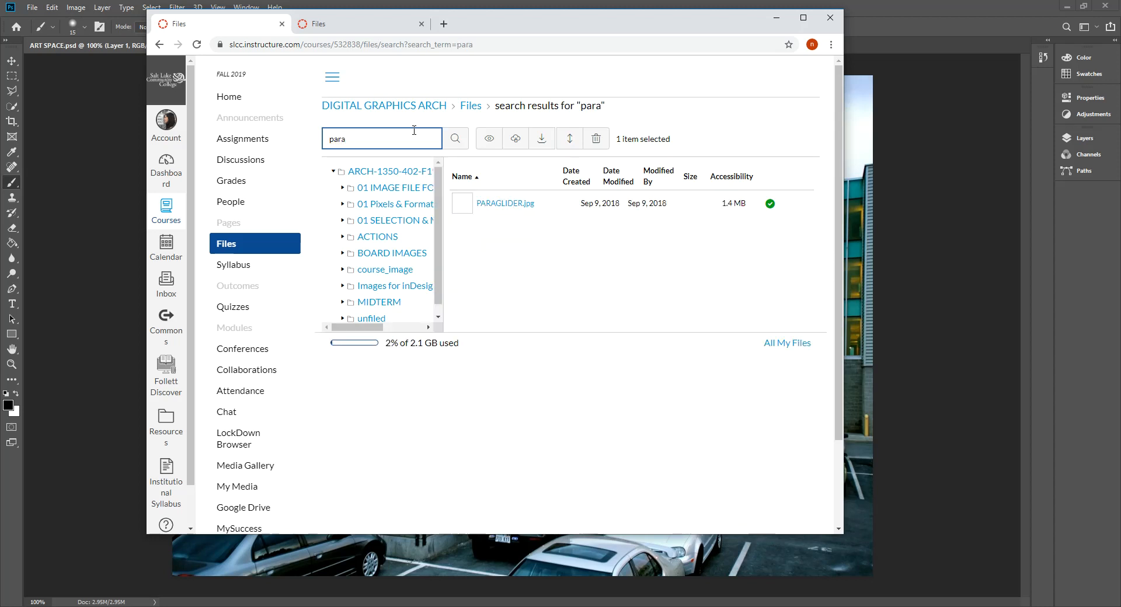
pyautogui.click(500, 205)
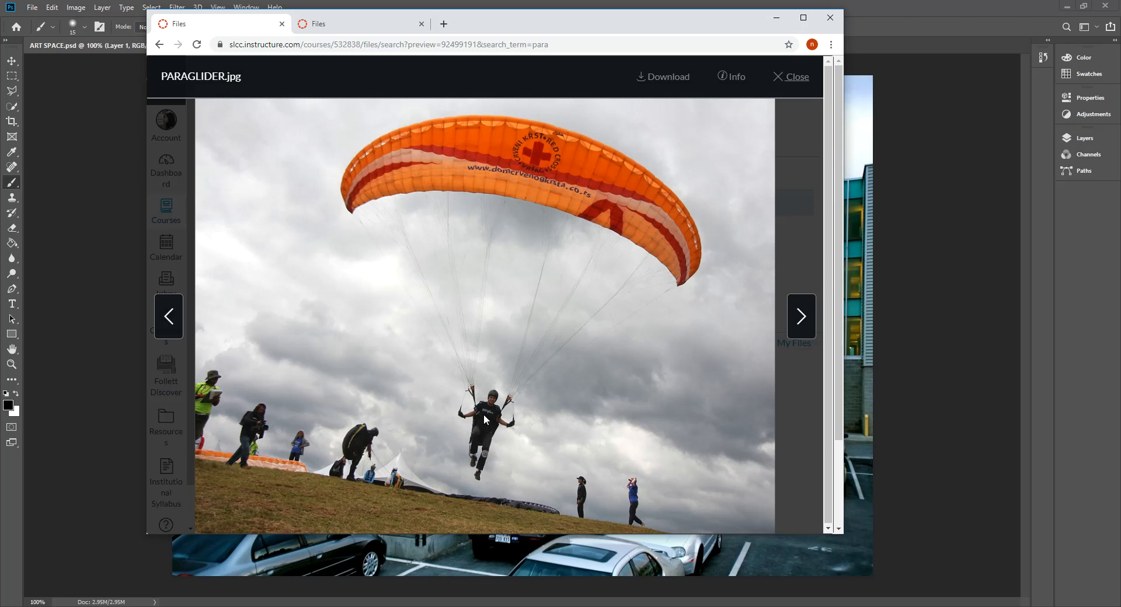
pyautogui.click(339, 27)
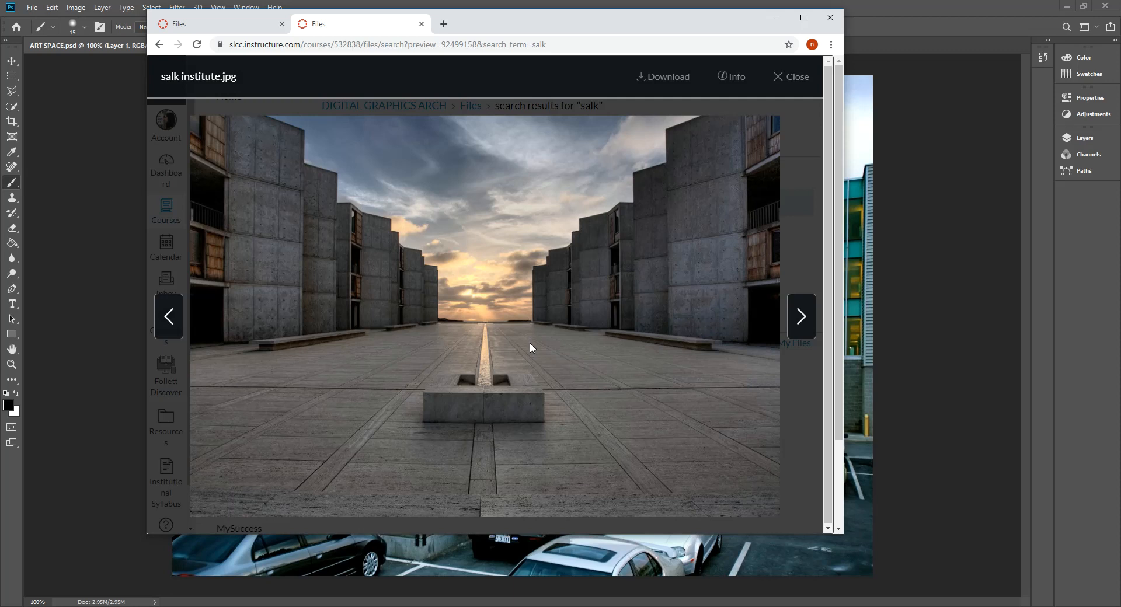
pyautogui.click(246, 22)
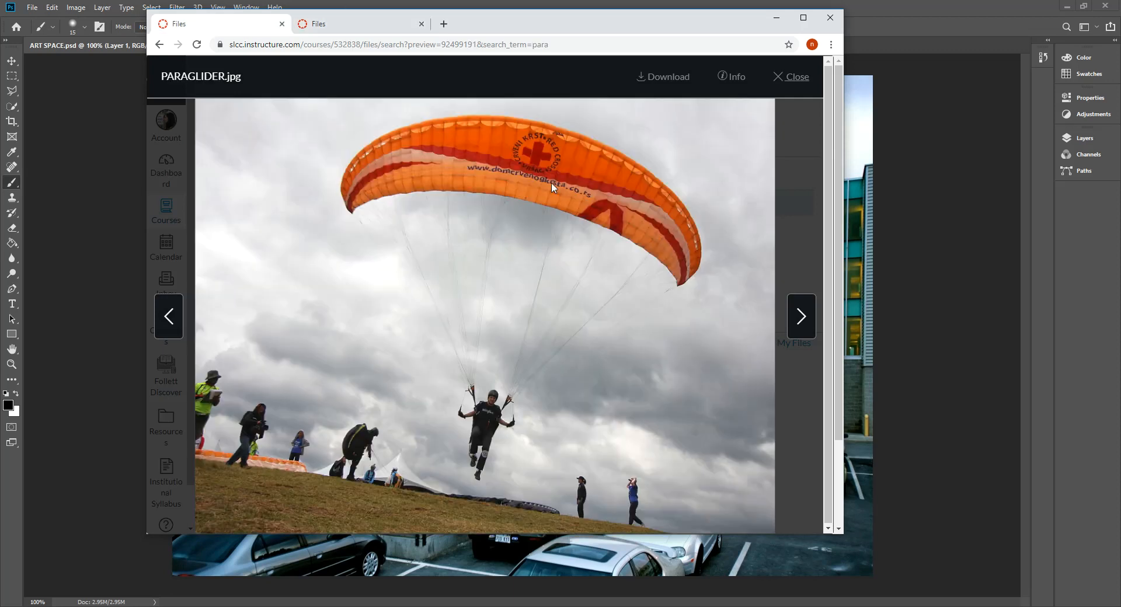